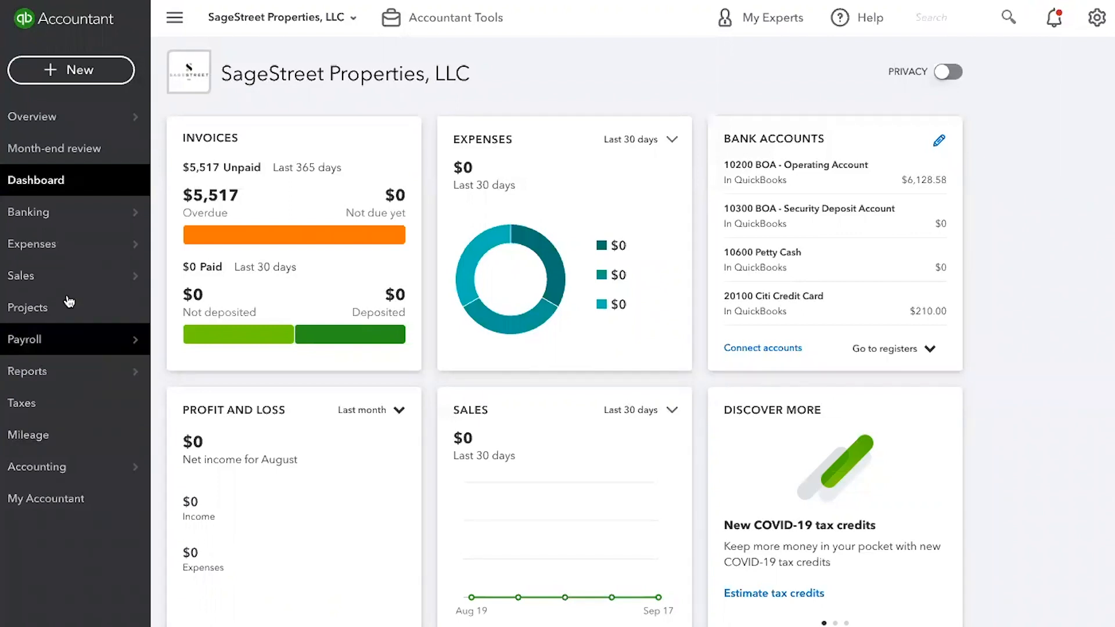
- Start a new vendor expense from the expense transactions area and choose The Home Depot as the payee
left_click(44, 249)
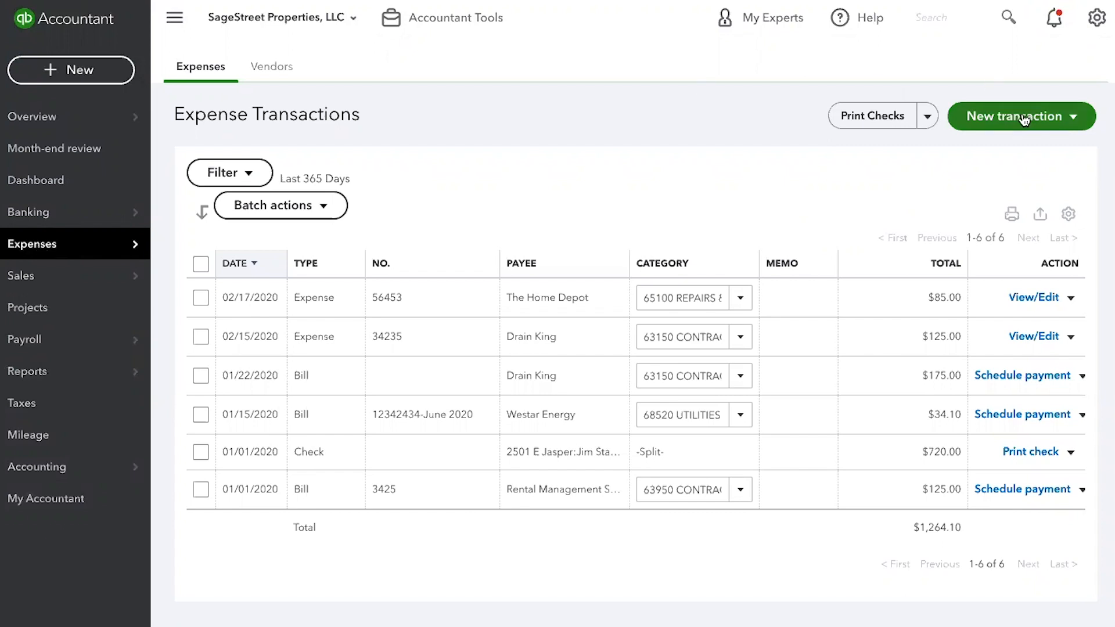
left_click(1073, 118)
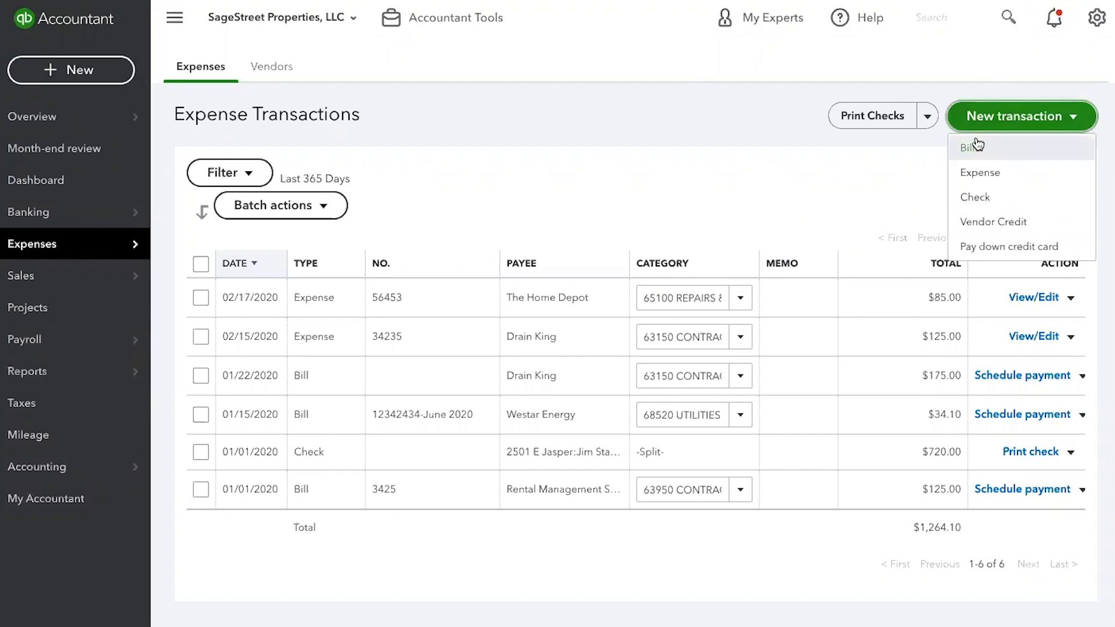
left_click(72, 76)
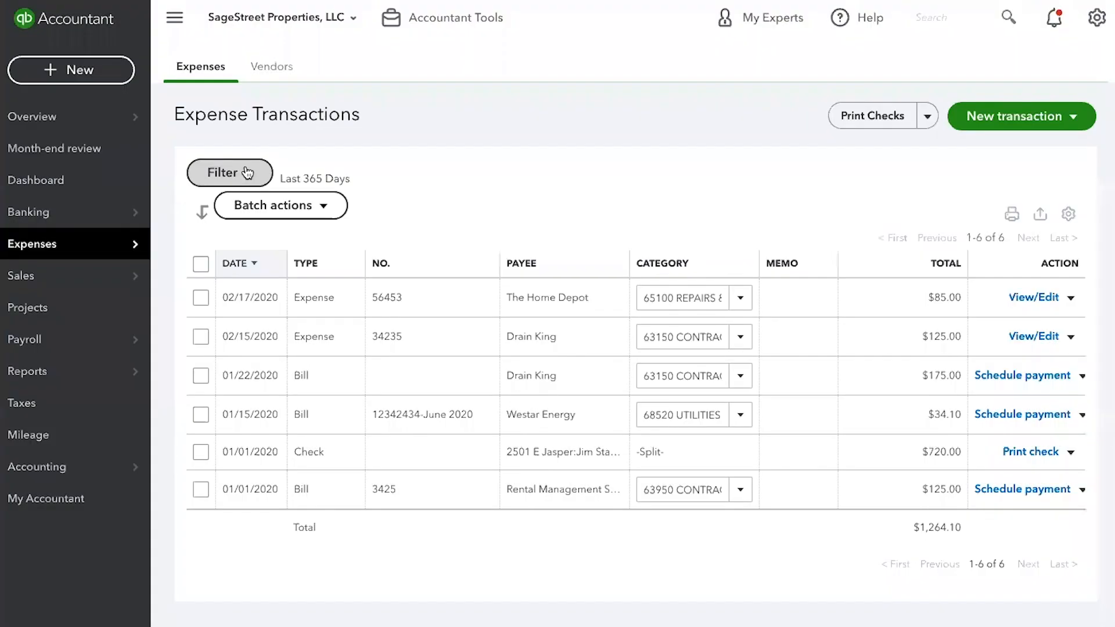
left_click(246, 171)
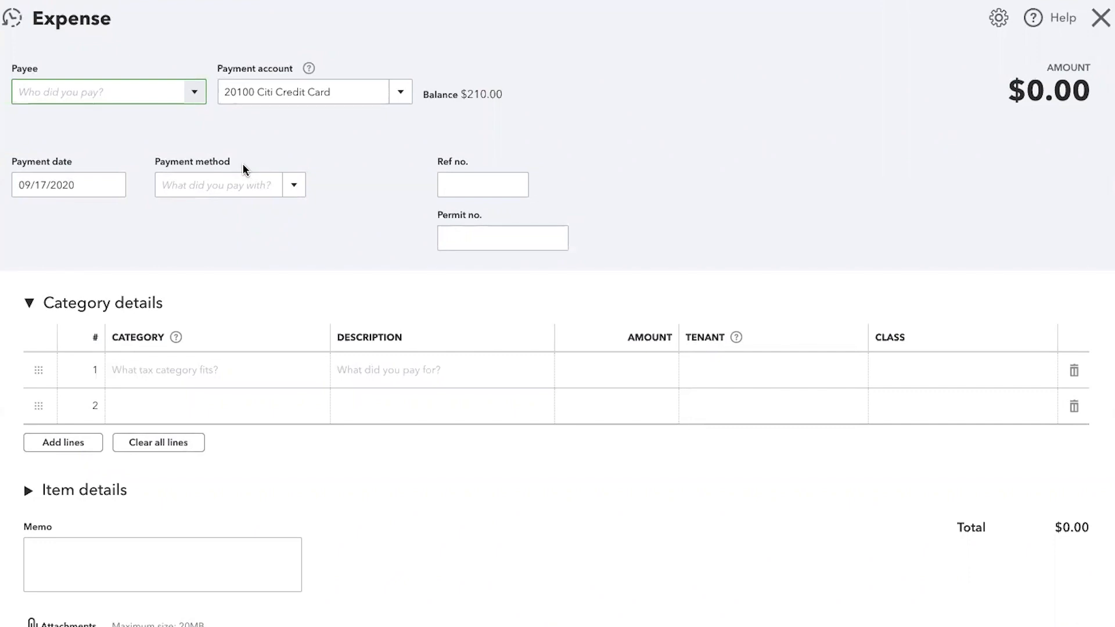
type("The Home Depot")
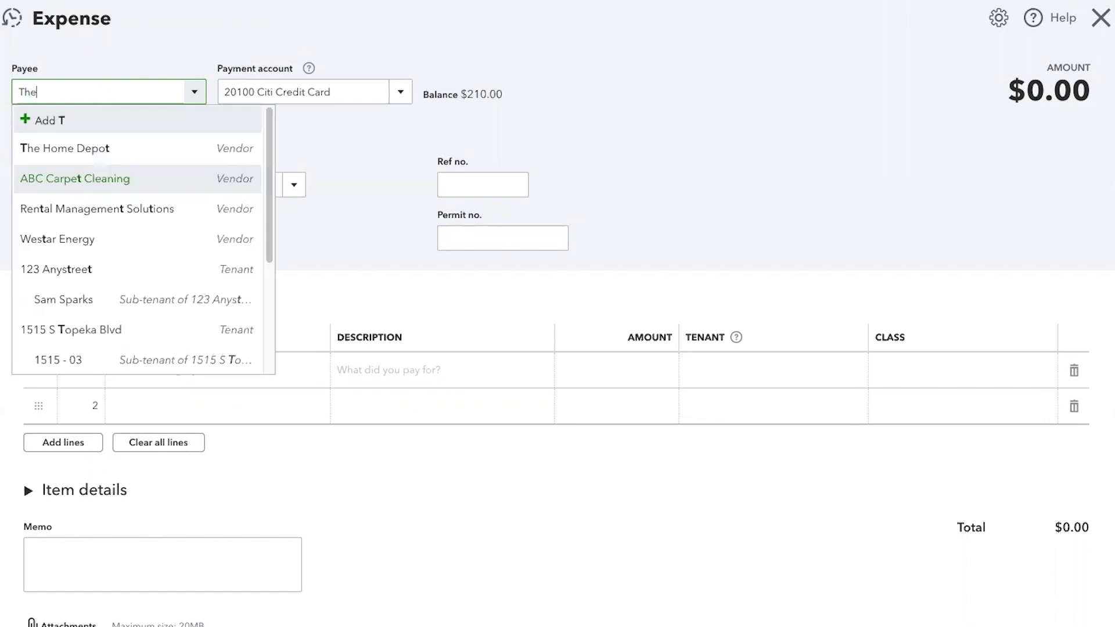
left_click(79, 150)
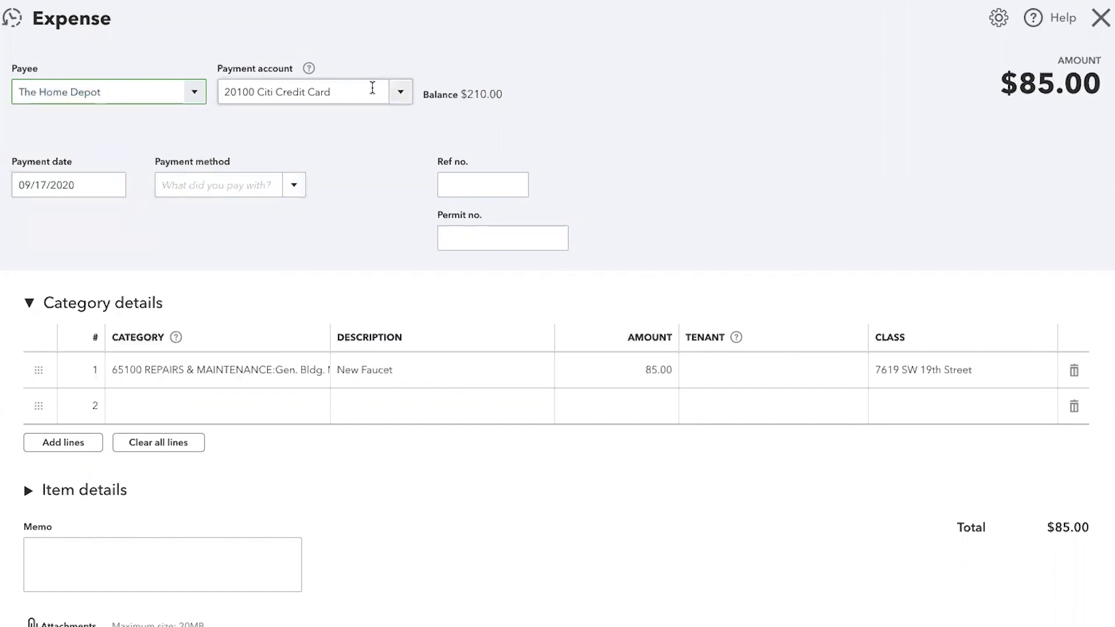
- Select 20100 Citi Credit Card as the expense's payment account and 09/17/2020 as its payment date
left_click(401, 93)
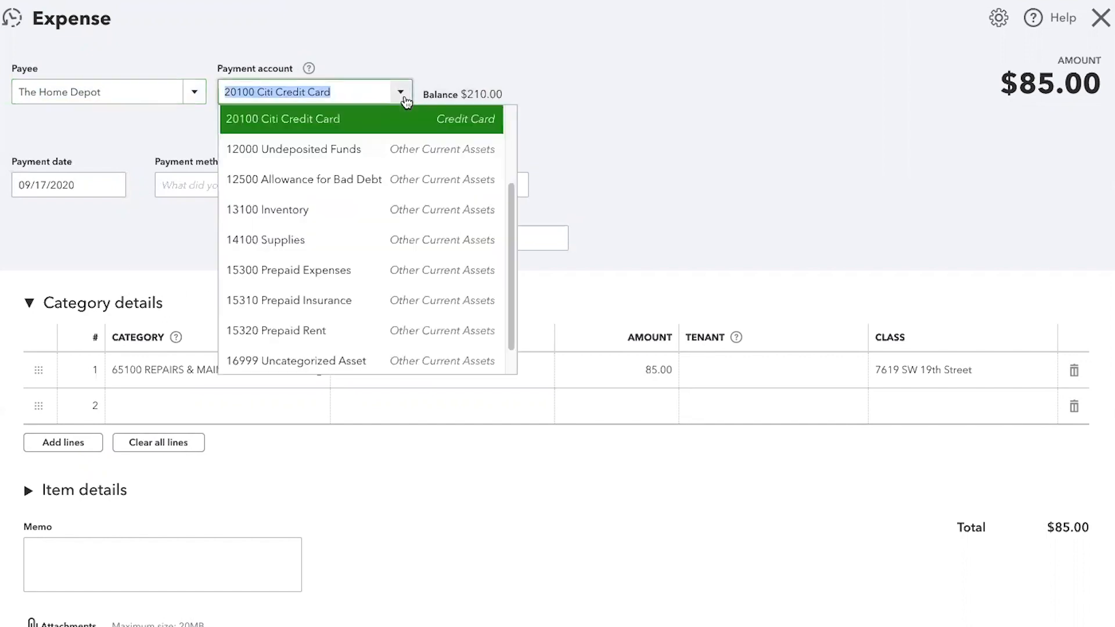
scroll(396, 172, "up", 2)
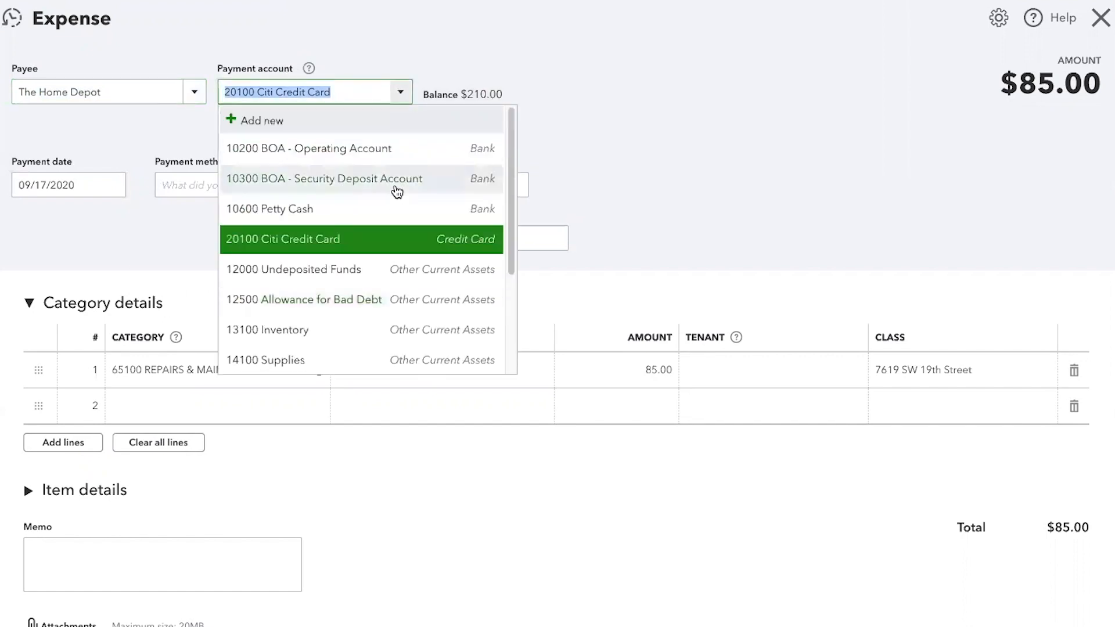
scroll(294, 192, "down", 3)
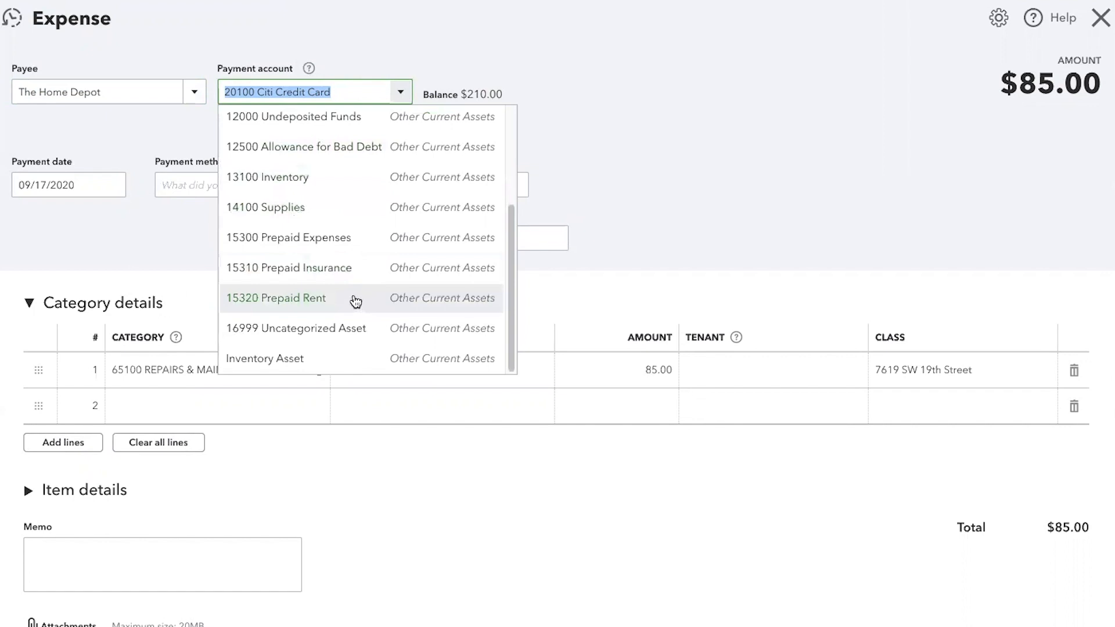
scroll(360, 300, "up", 3)
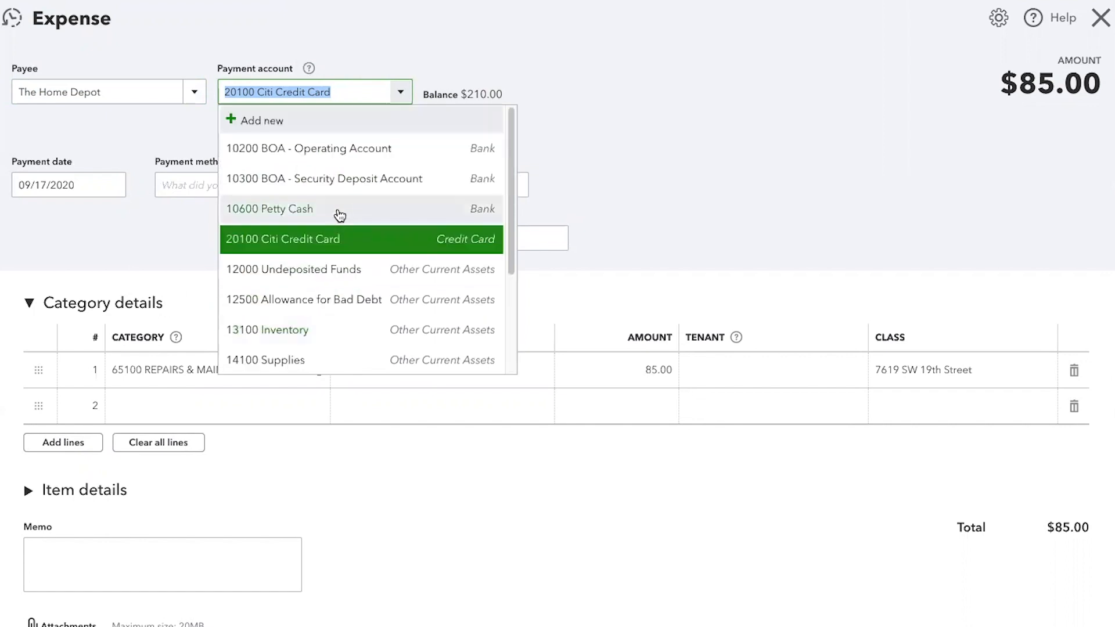
left_click(304, 247)
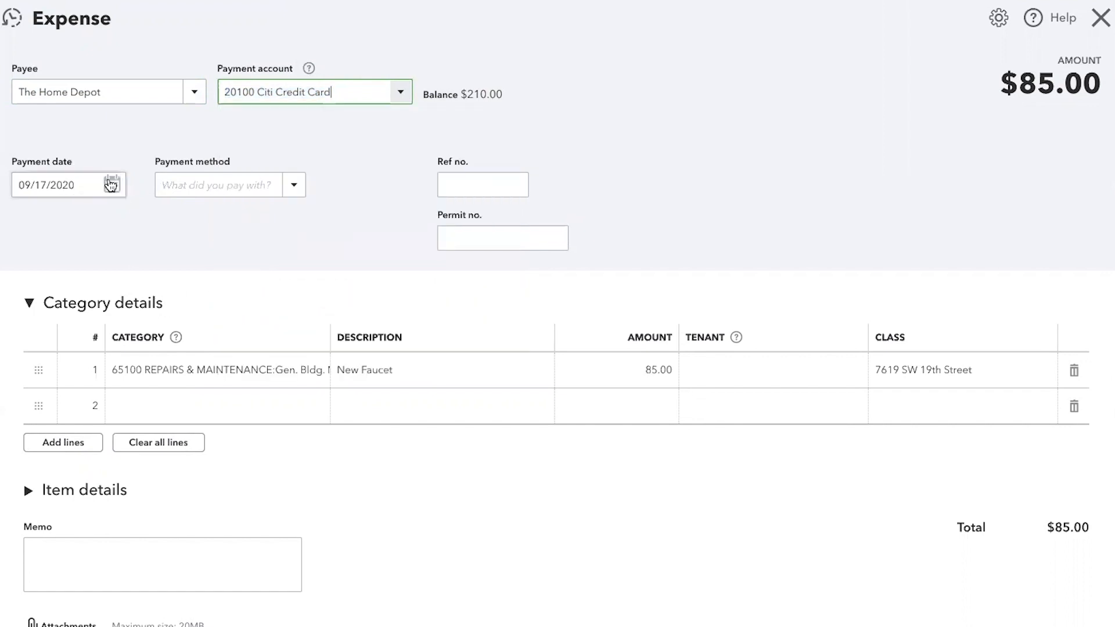
left_click(110, 185)
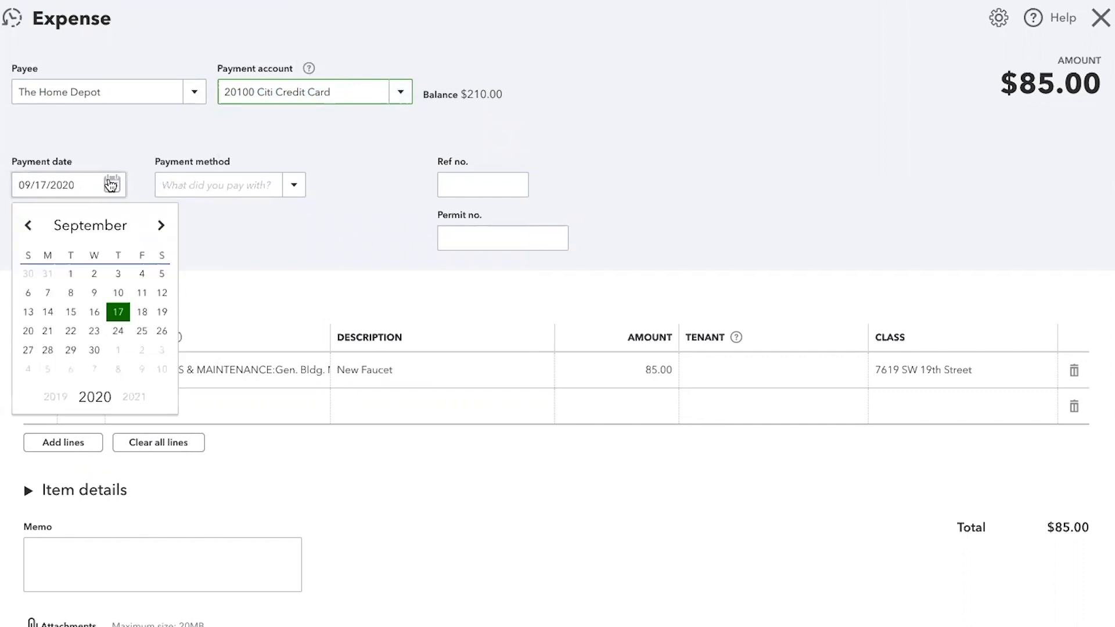
left_click(115, 315)
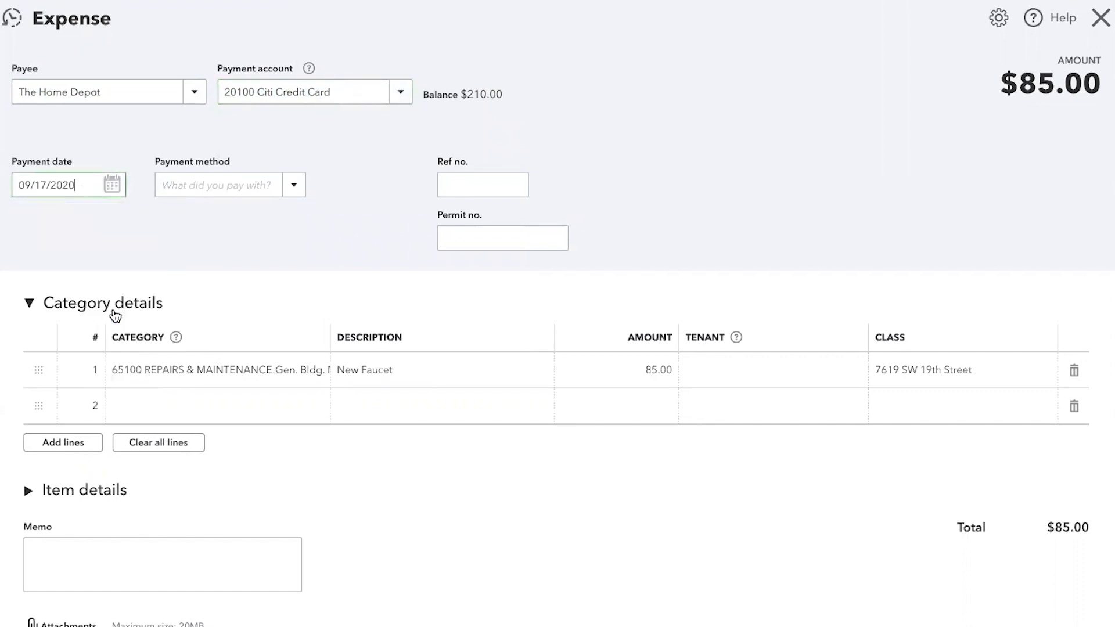
- Set the expense's payment method to Credit Card and enter 12432 as its reference number
left_click(291, 188)
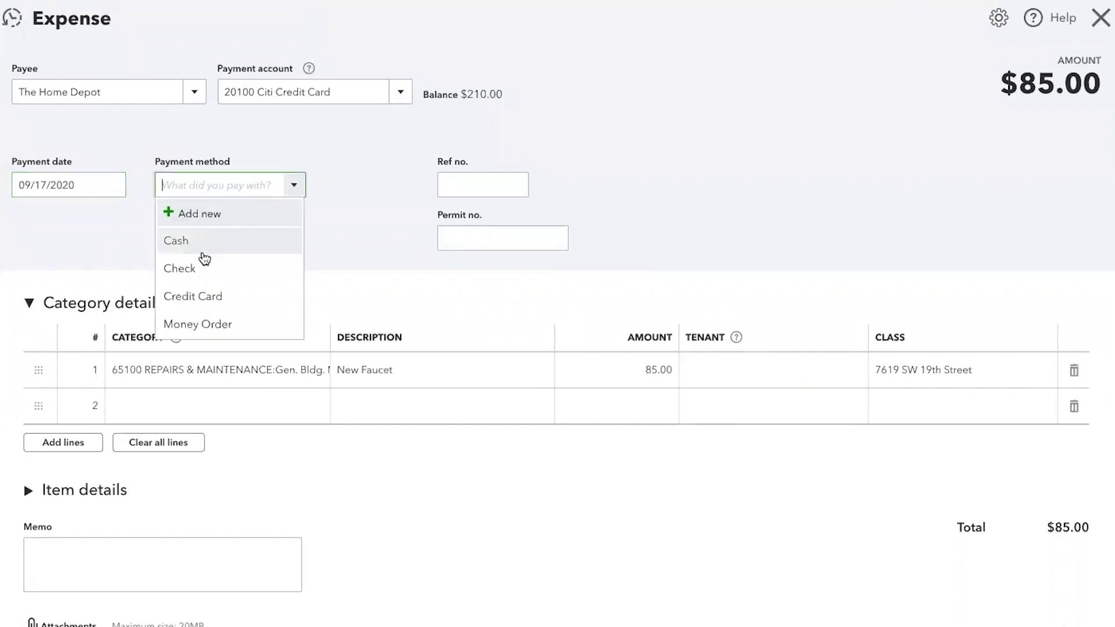
left_click(202, 295)
left_click(457, 184)
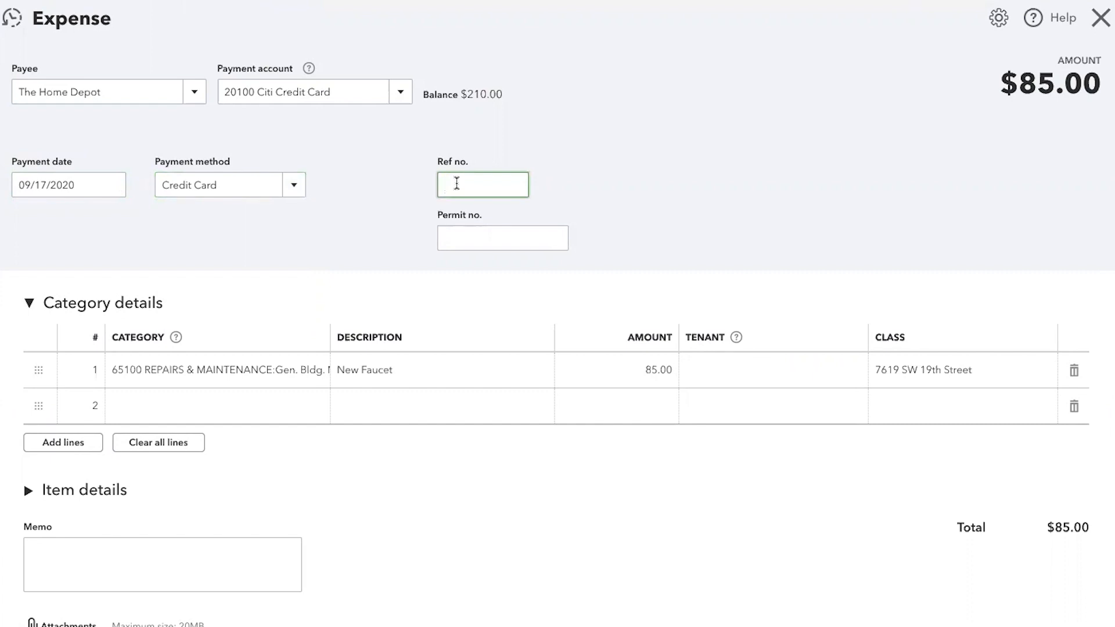
type("12432")
key("Tab")
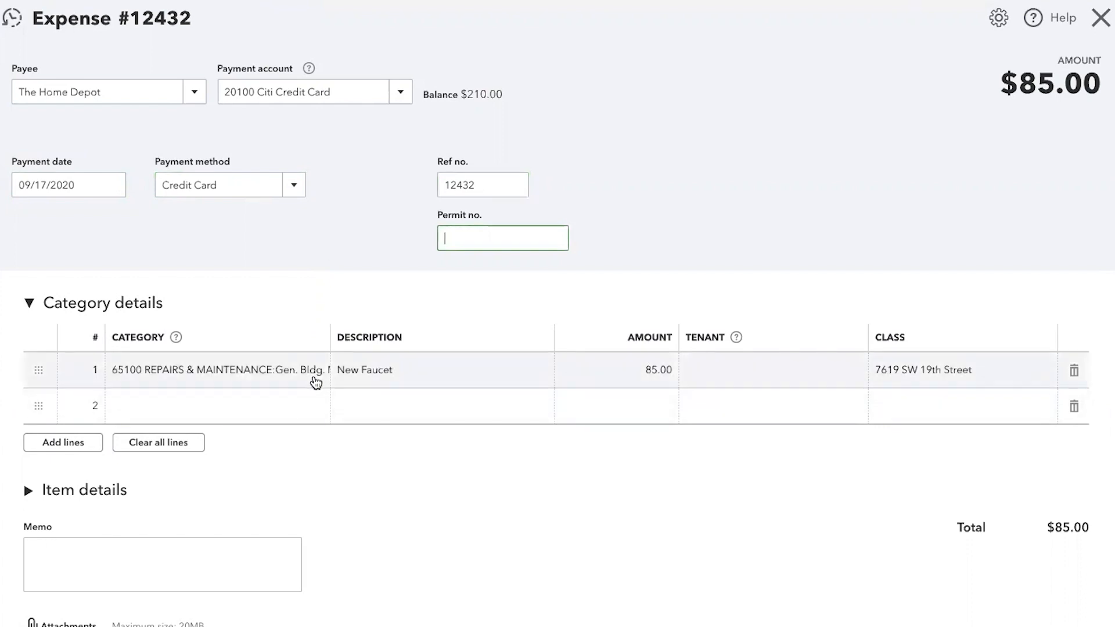
- Check the category, description and amount filled in on the expense's first line
left_click(316, 377)
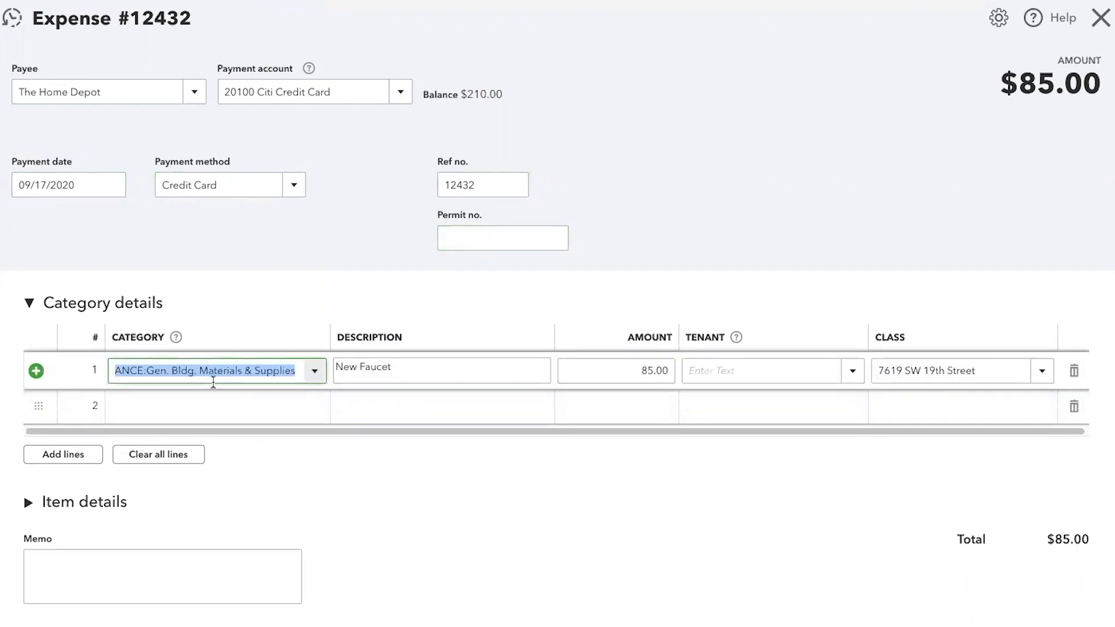
left_click(414, 367)
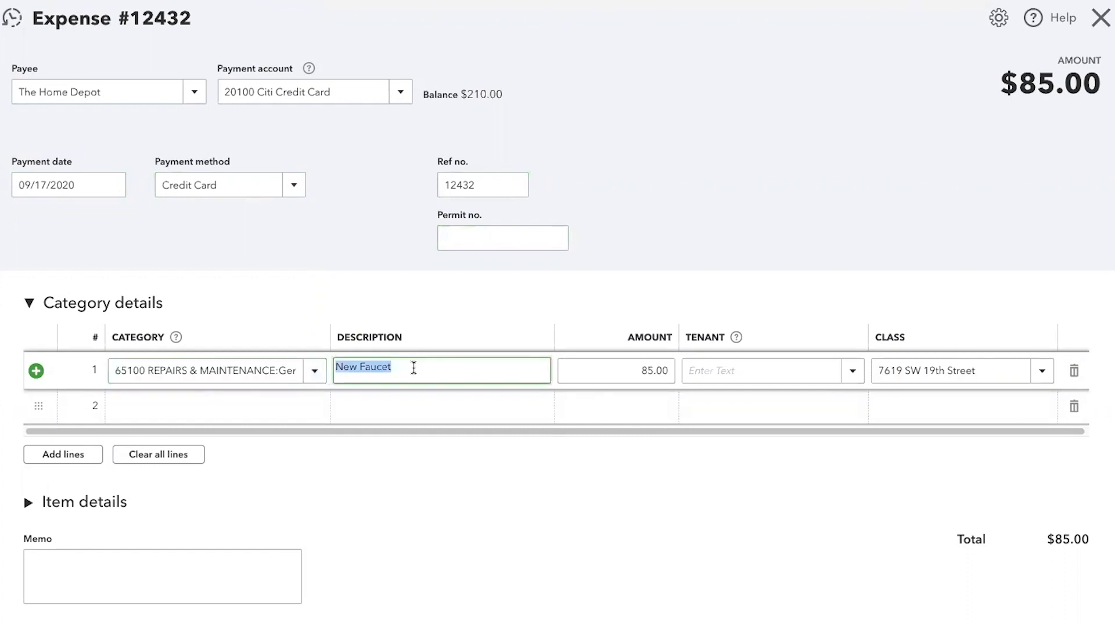
left_click(610, 369)
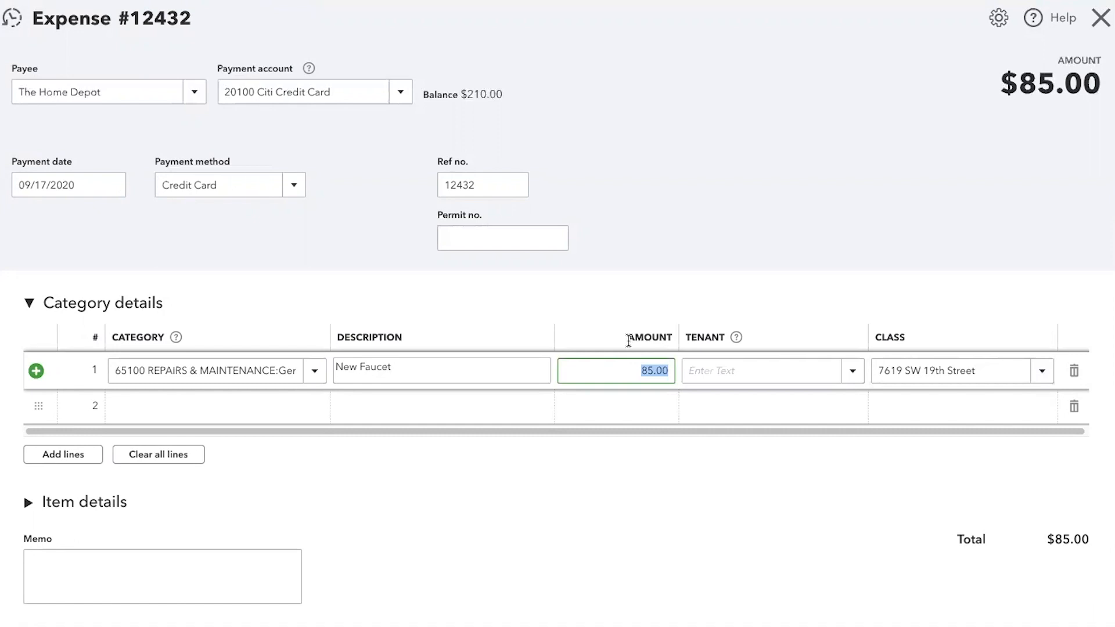
left_click(254, 410)
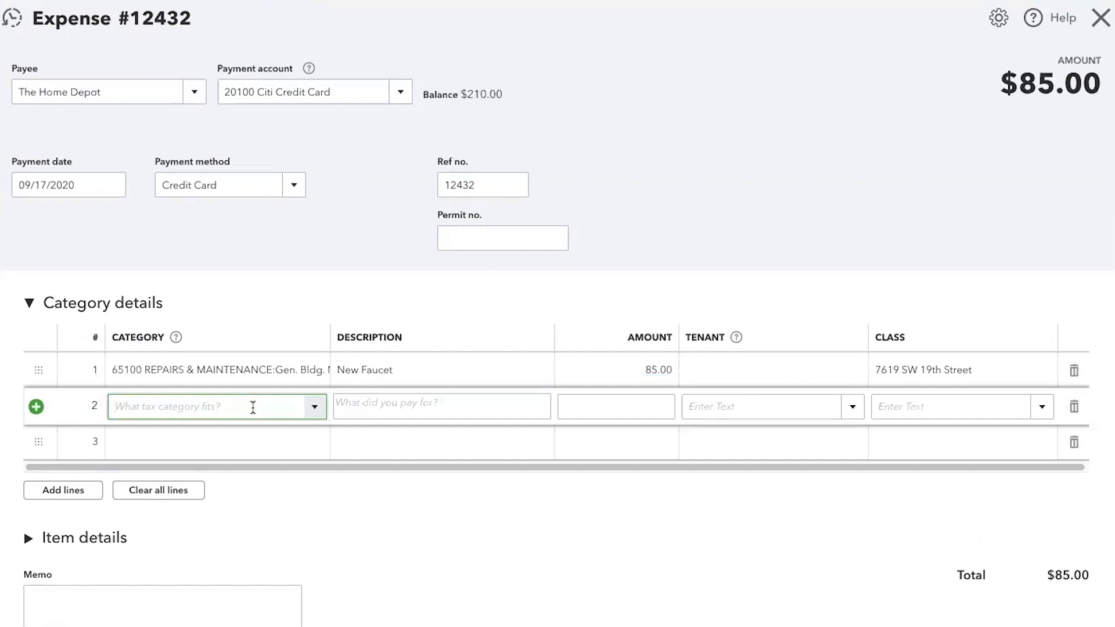
type("offi")
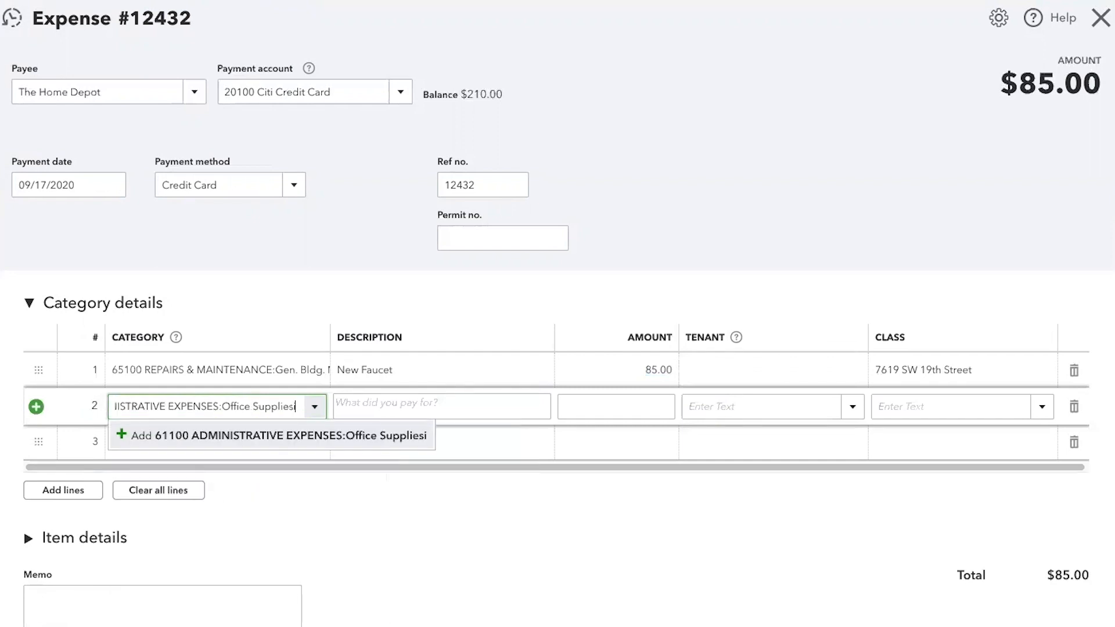
left_click(314, 440)
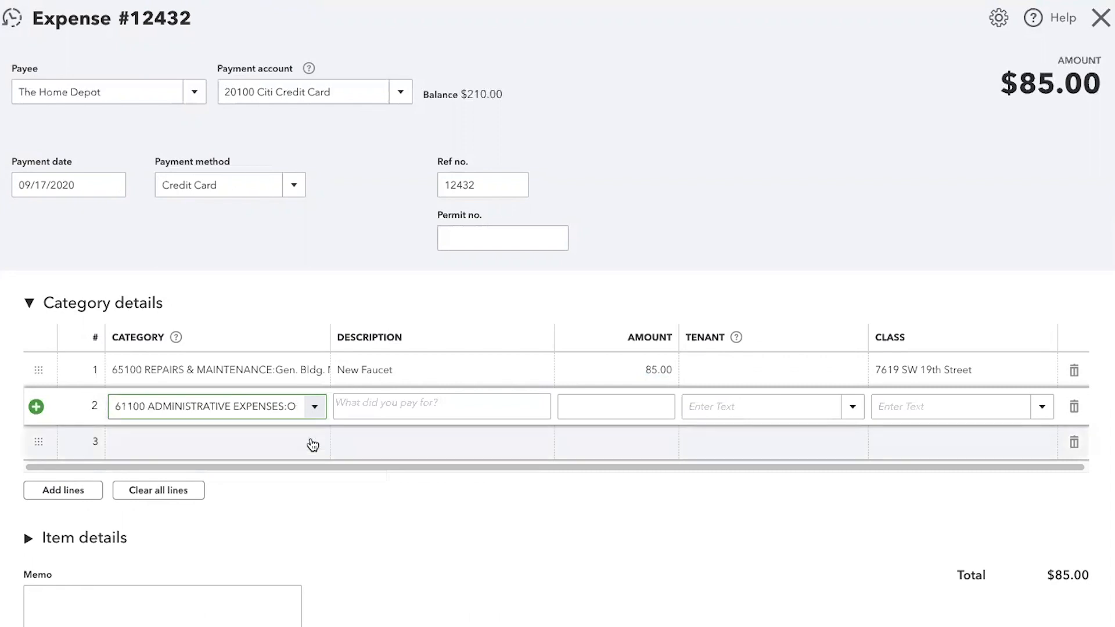
key("Escape")
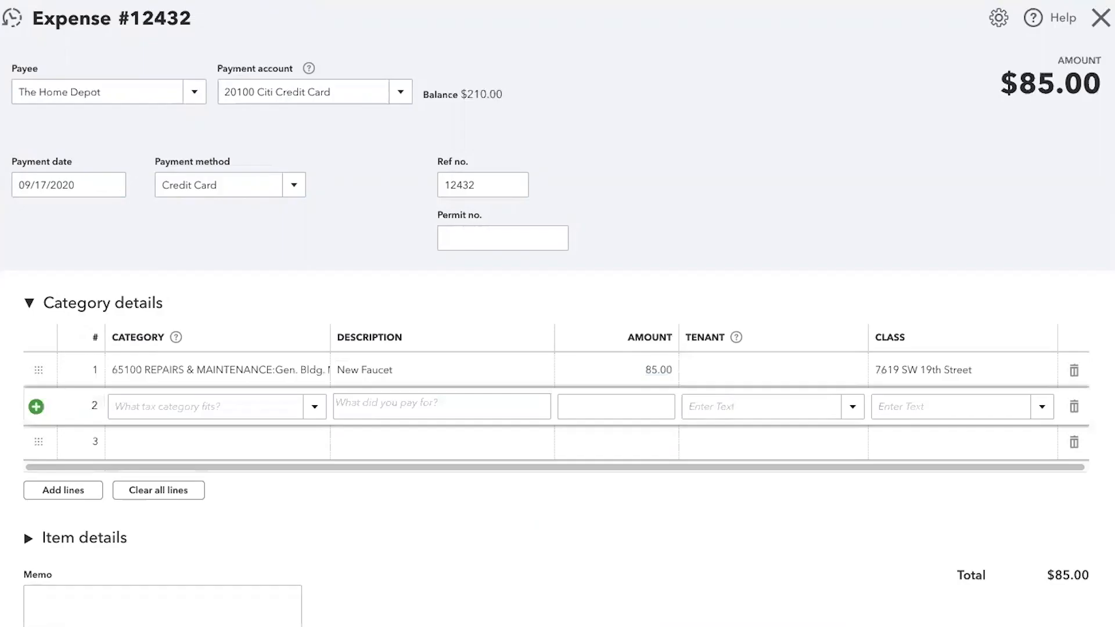
- Assign the category 61100 Office Supplies, under administrative expenses, to the expense's second line
left_click(256, 406)
type("off")
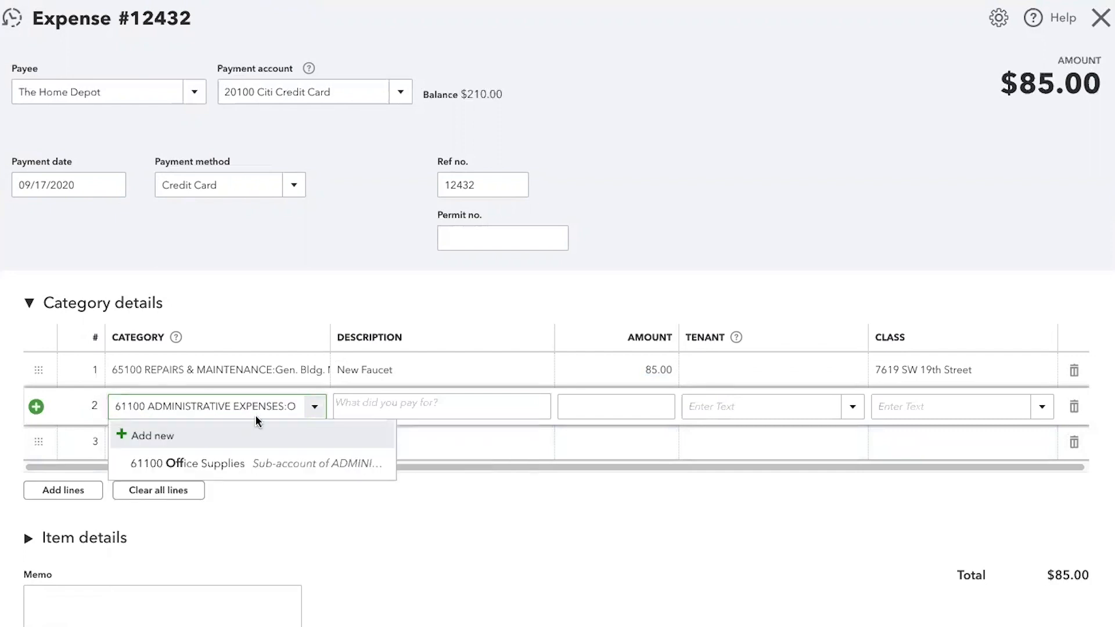
left_click(244, 459)
key("Tab")
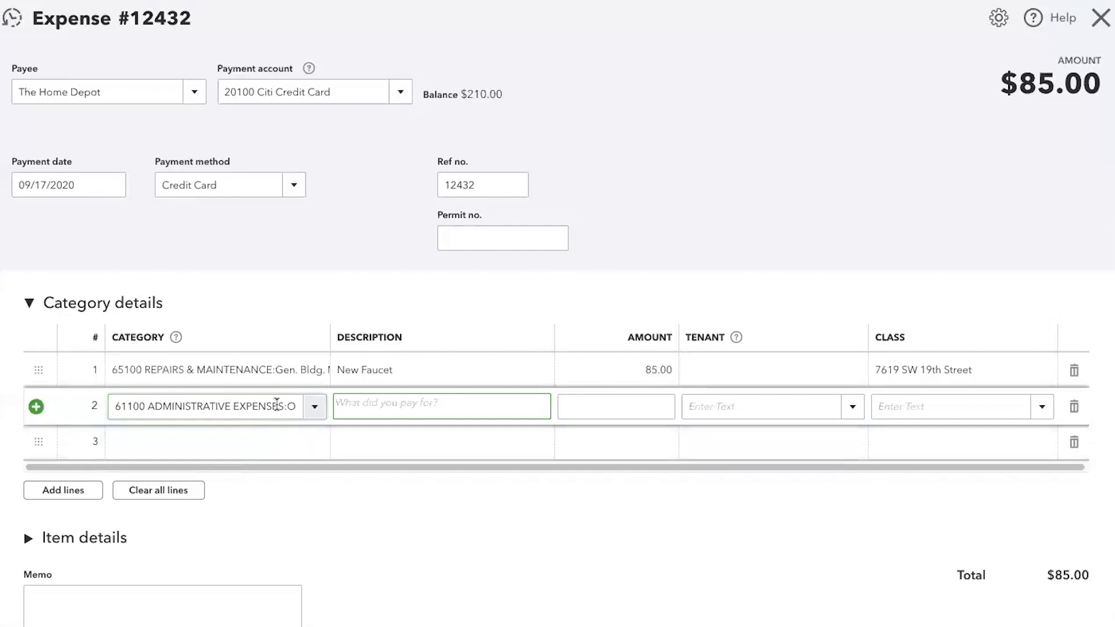
left_click(315, 414)
left_click(314, 406)
- Describe the second expense line as "office paper" and set its amount to 25, leaving tenant and class blank
left_click(371, 406)
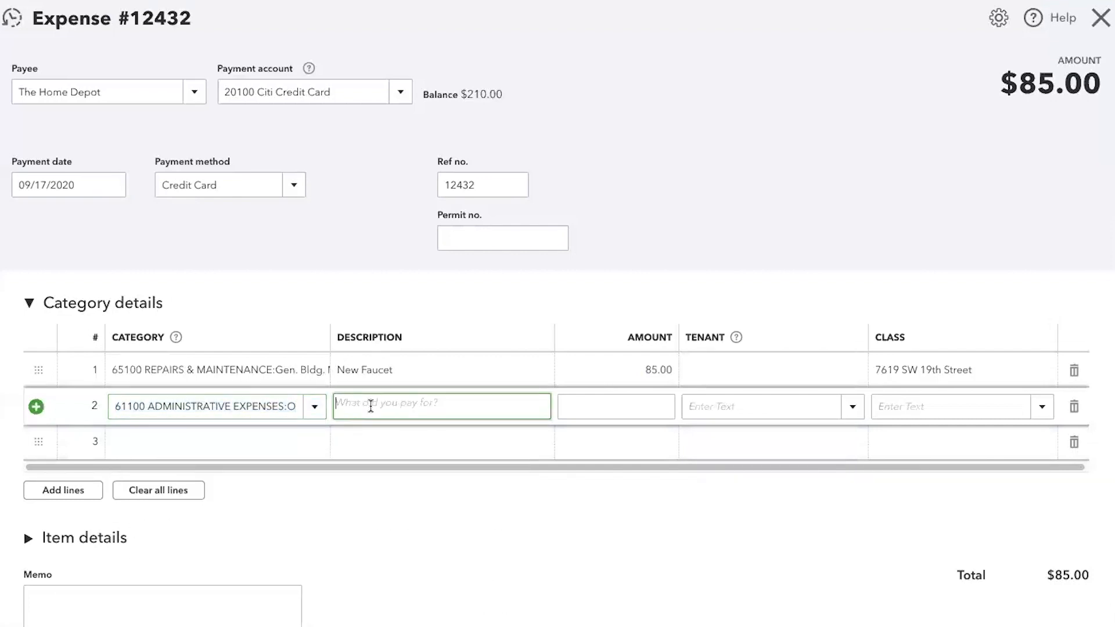
type("office paper")
key("Tab")
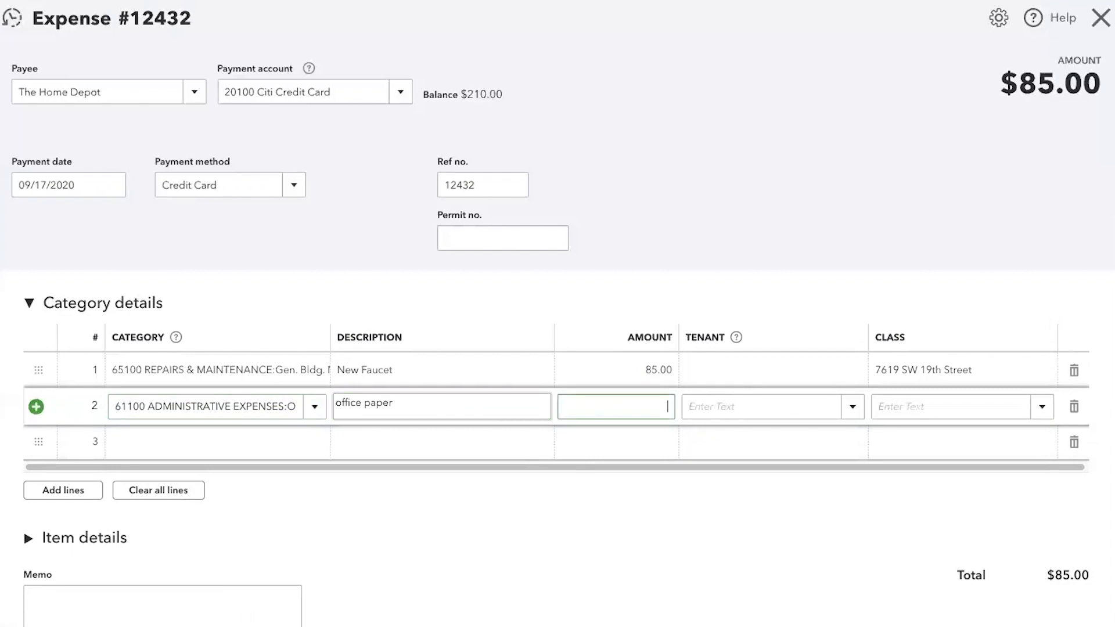
type("25")
key("Tab")
key("Tab")
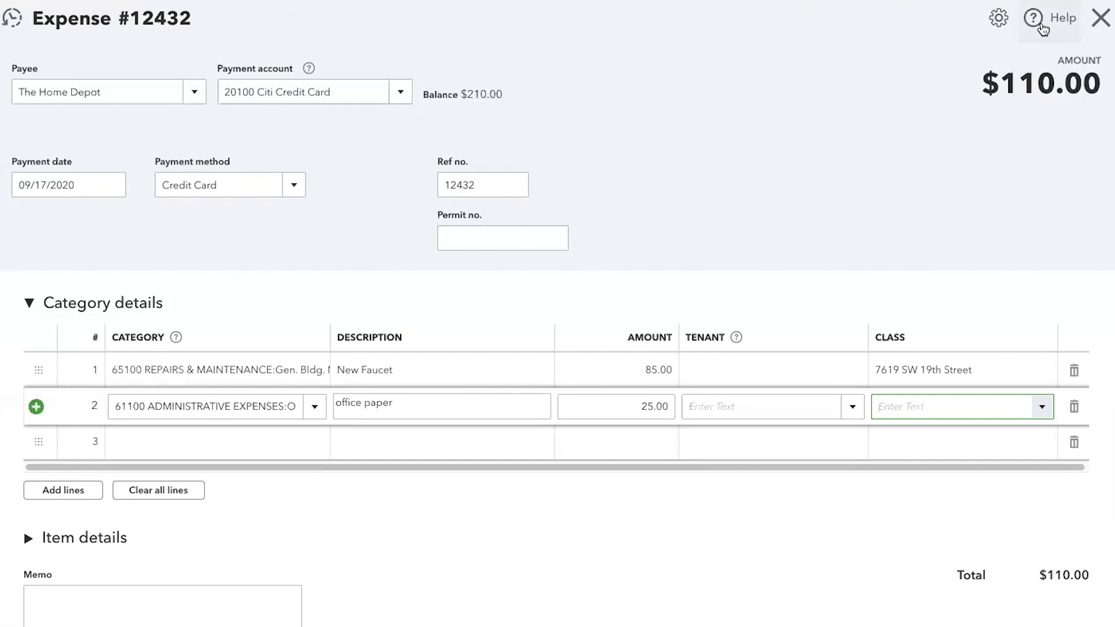
- Decline leaving the expense unsaved, then save it despite the missing class and return to the expense transactions
left_click(1098, 24)
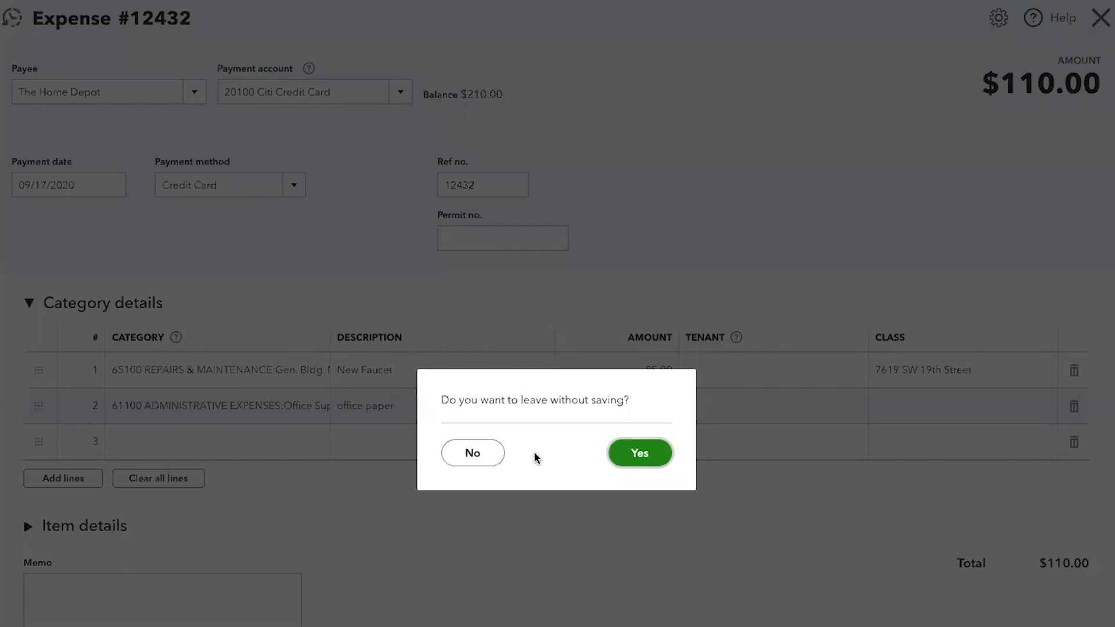
left_click(460, 458)
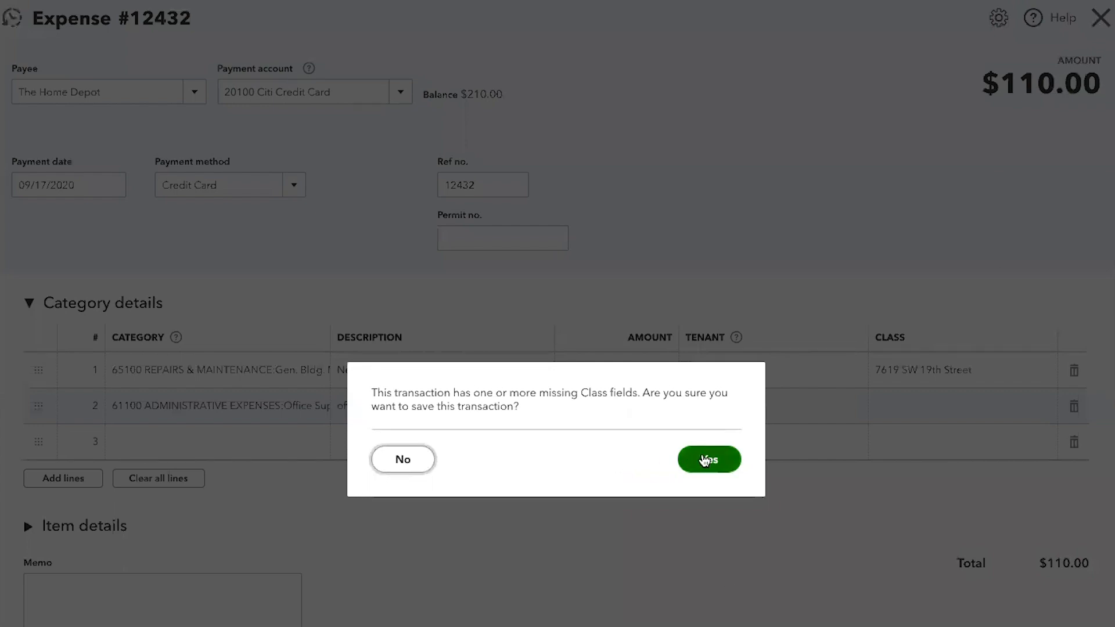
left_click(705, 461)
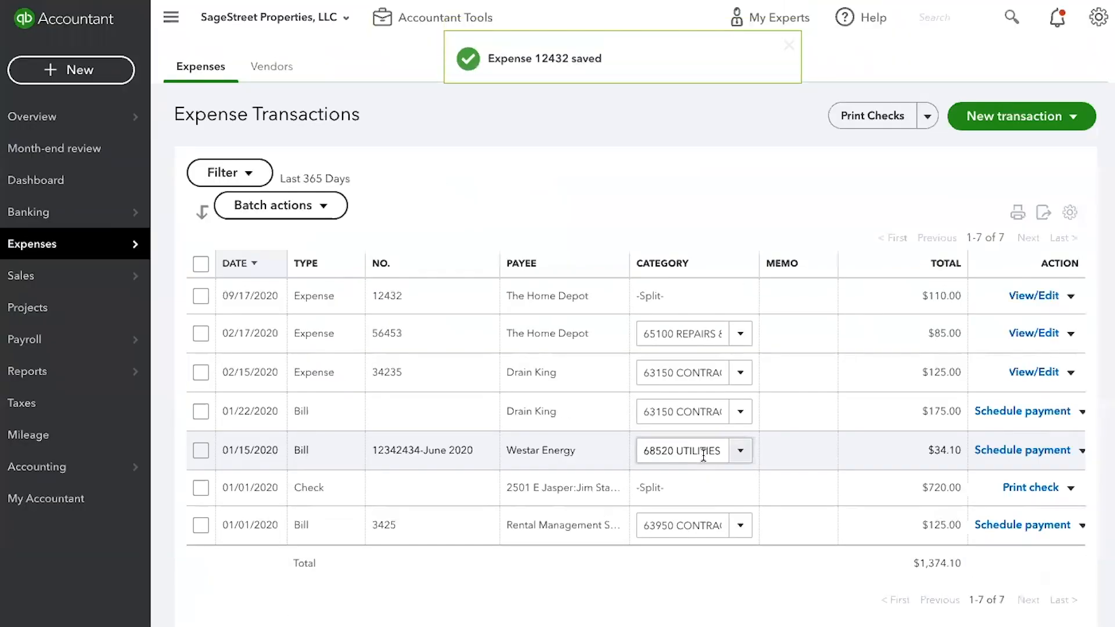
- Start a new bill and choose Drain King as its vendor
left_click(118, 72)
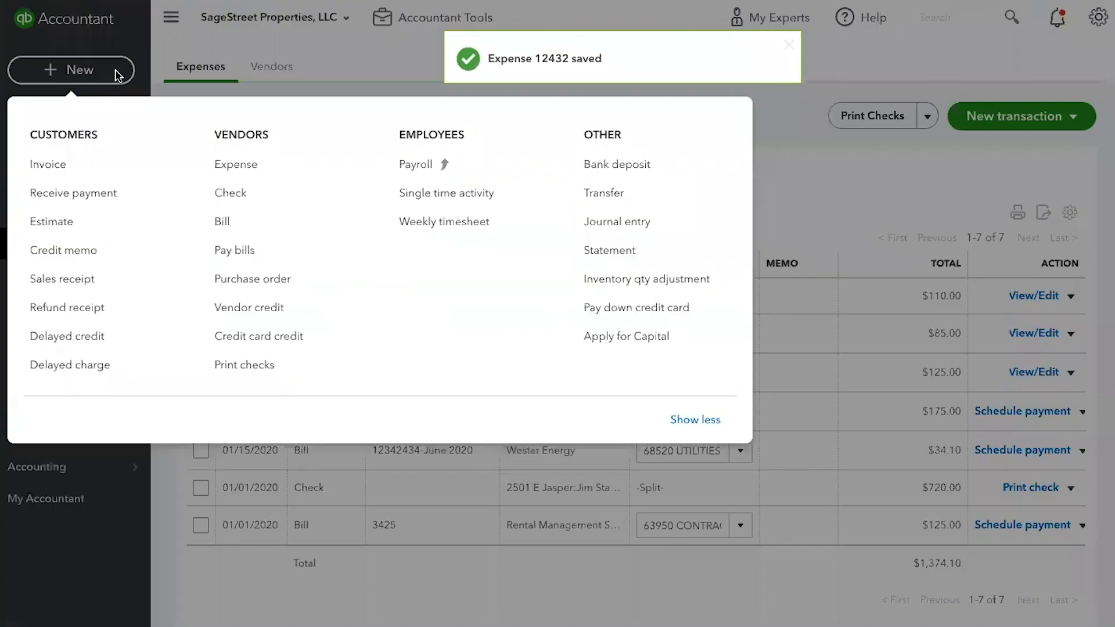
left_click(222, 220)
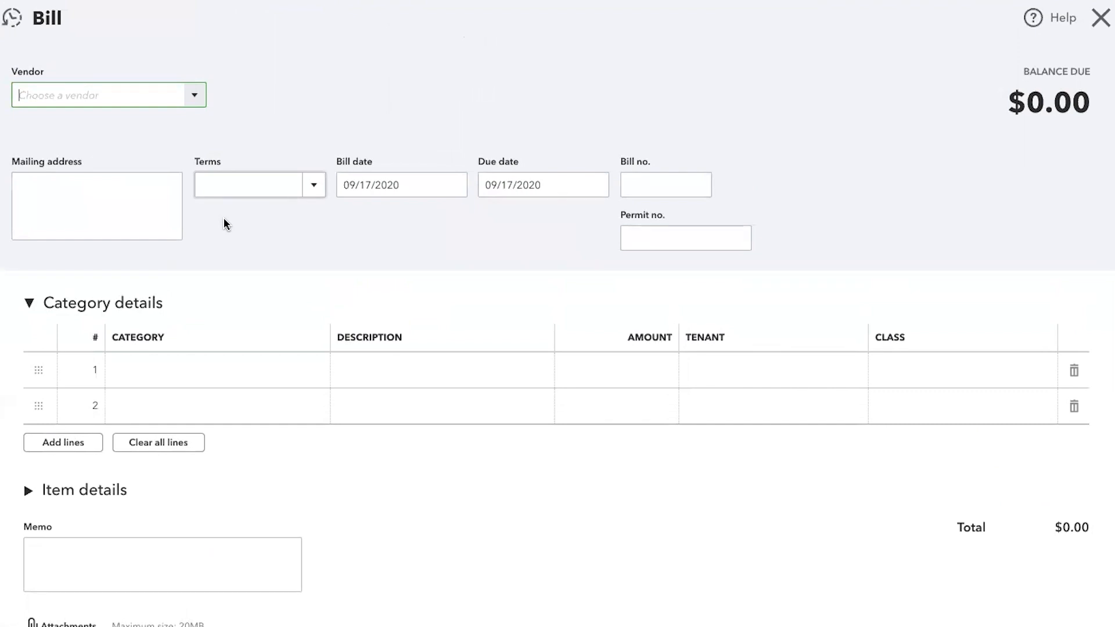
left_click(196, 97)
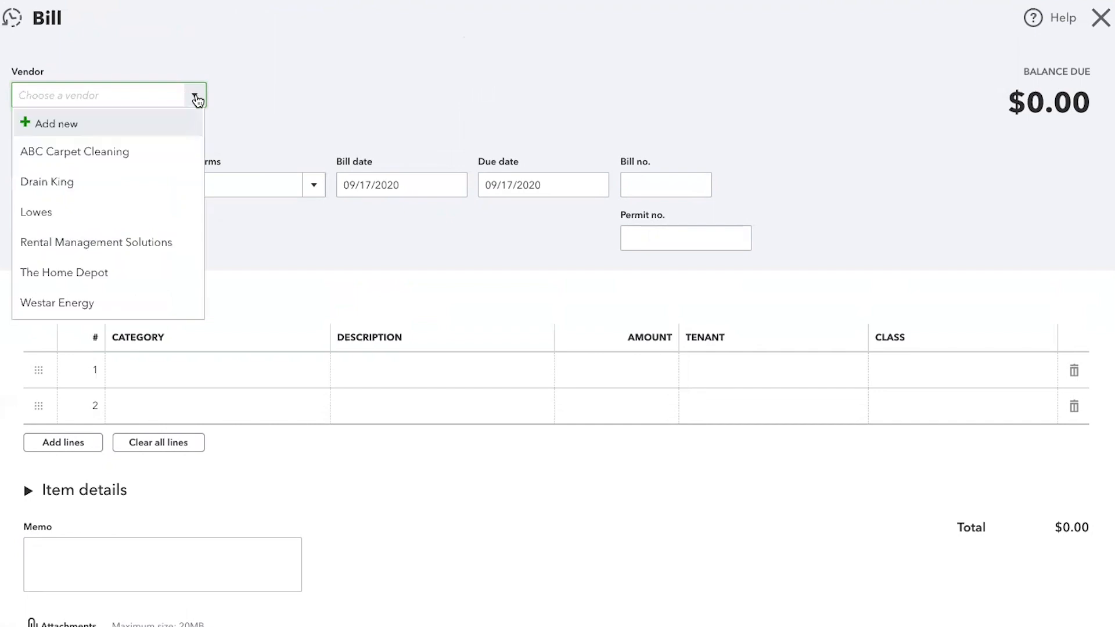
left_click(85, 182)
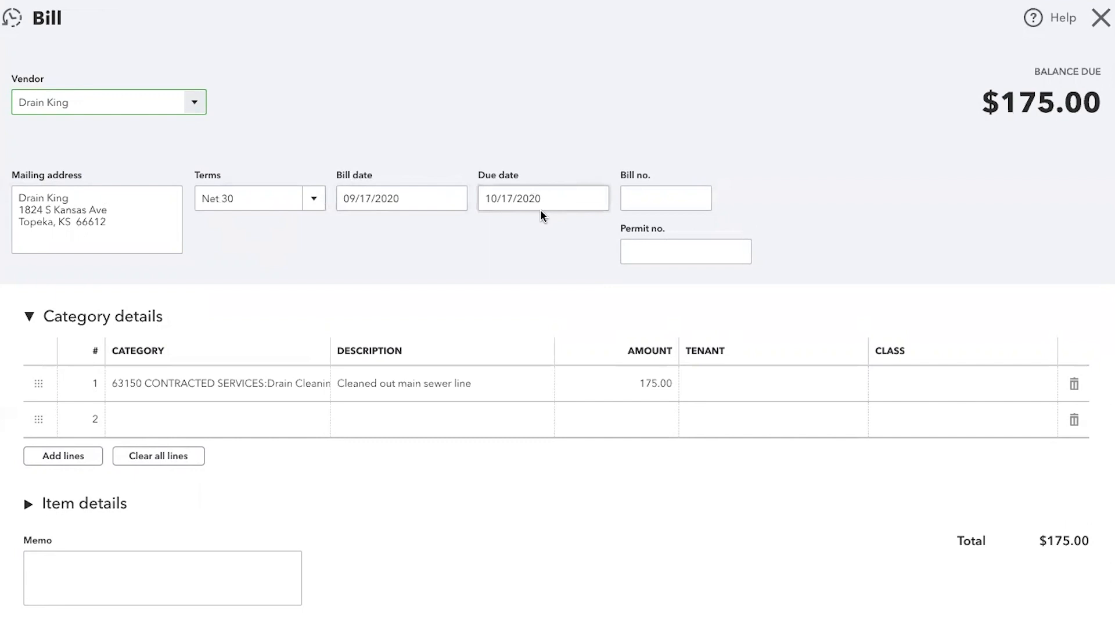
- Enter 87657 as the bill number, leaving the permit number blank
left_click(645, 201)
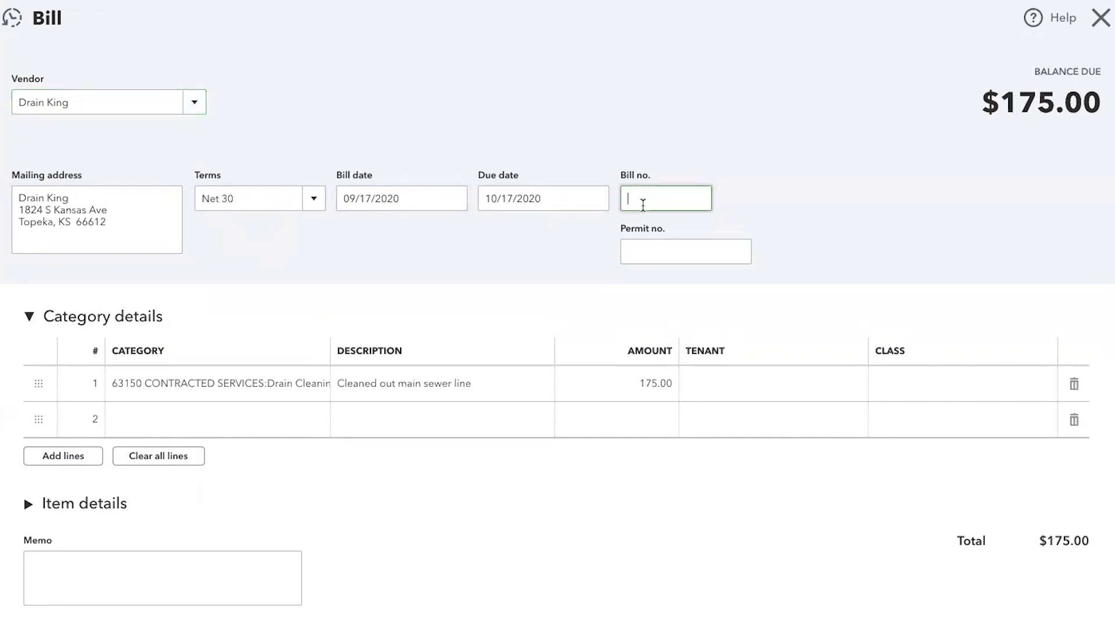
type("87657")
key("Tab")
key("Tab")
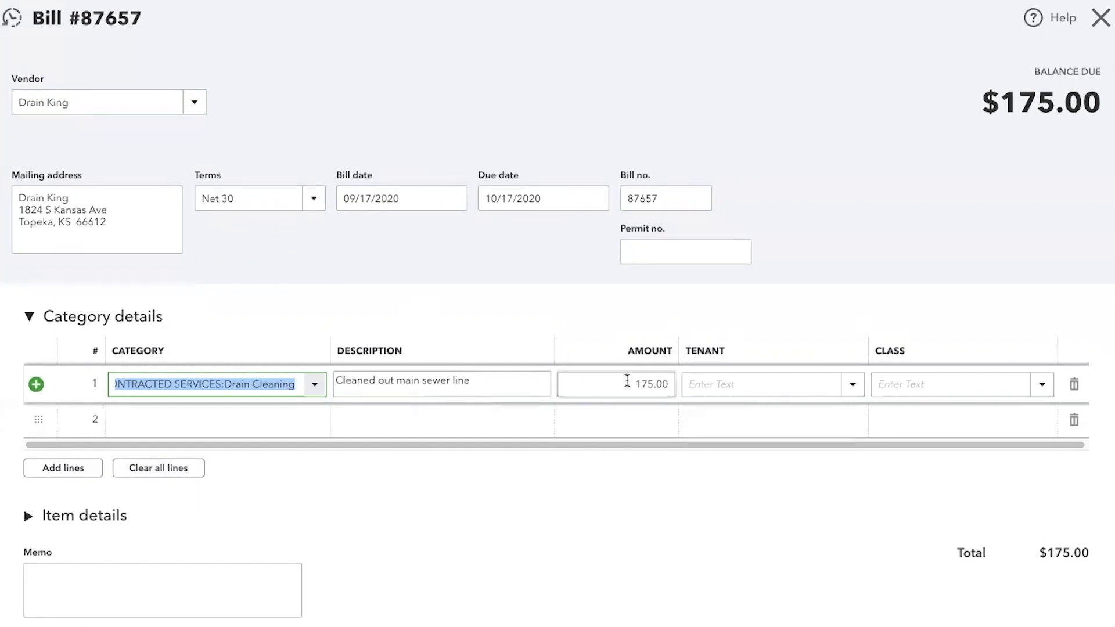
left_click(919, 386)
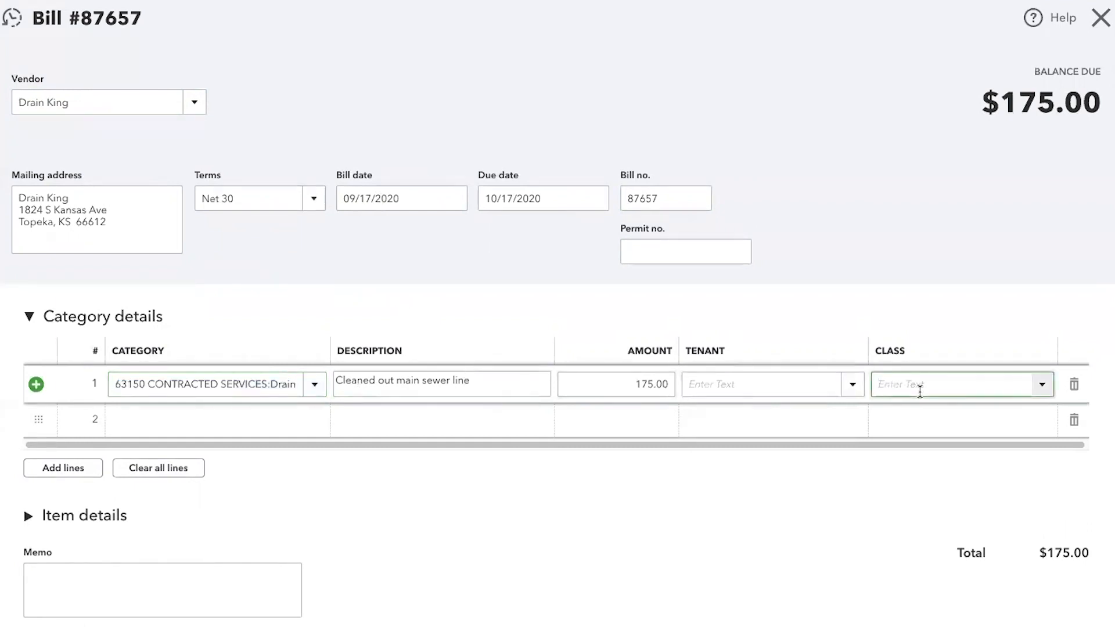
type("76")
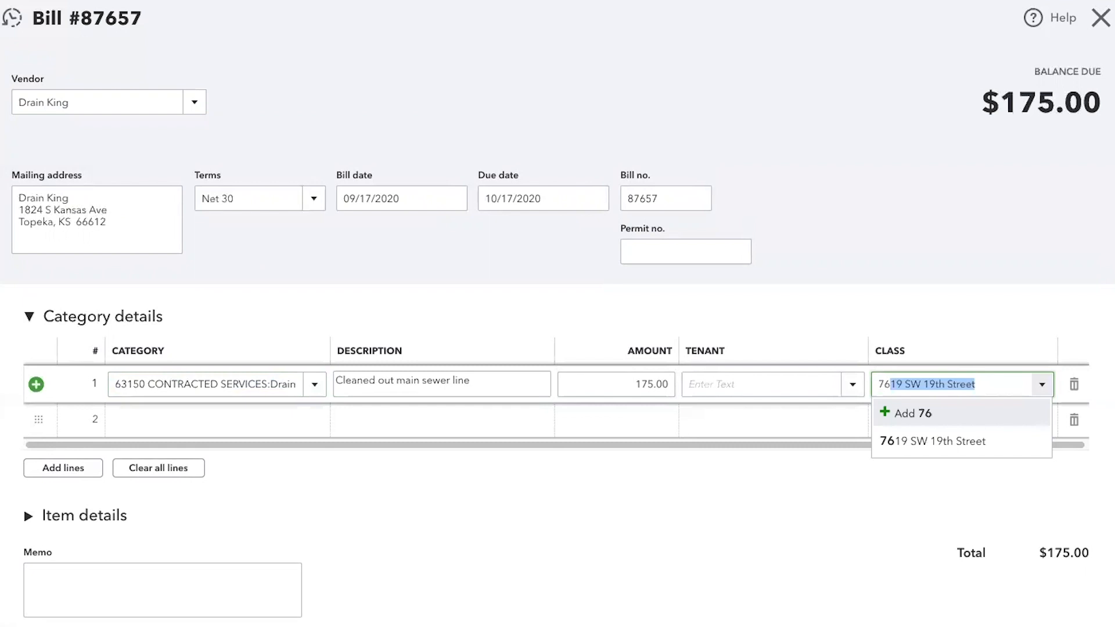
type("1")
key("BackSpace")
key("BackSpace")
key("BackSpace")
key("BackSpace")
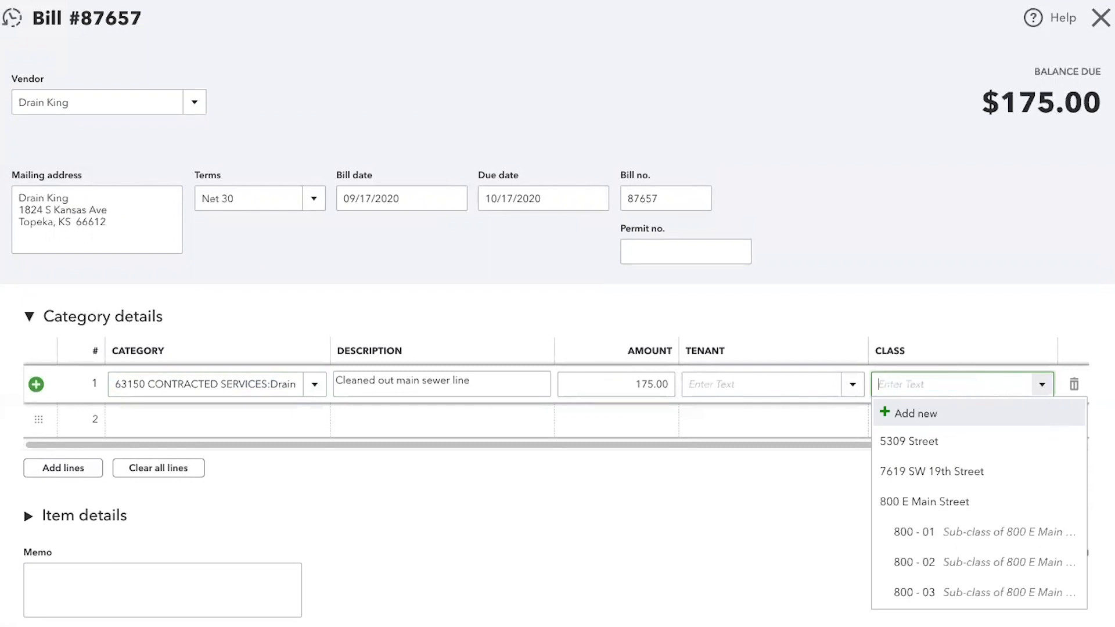
left_click(840, 305)
- Assign the first listed property as the bill line's tenant and save the bill despite the missing class
left_click(814, 375)
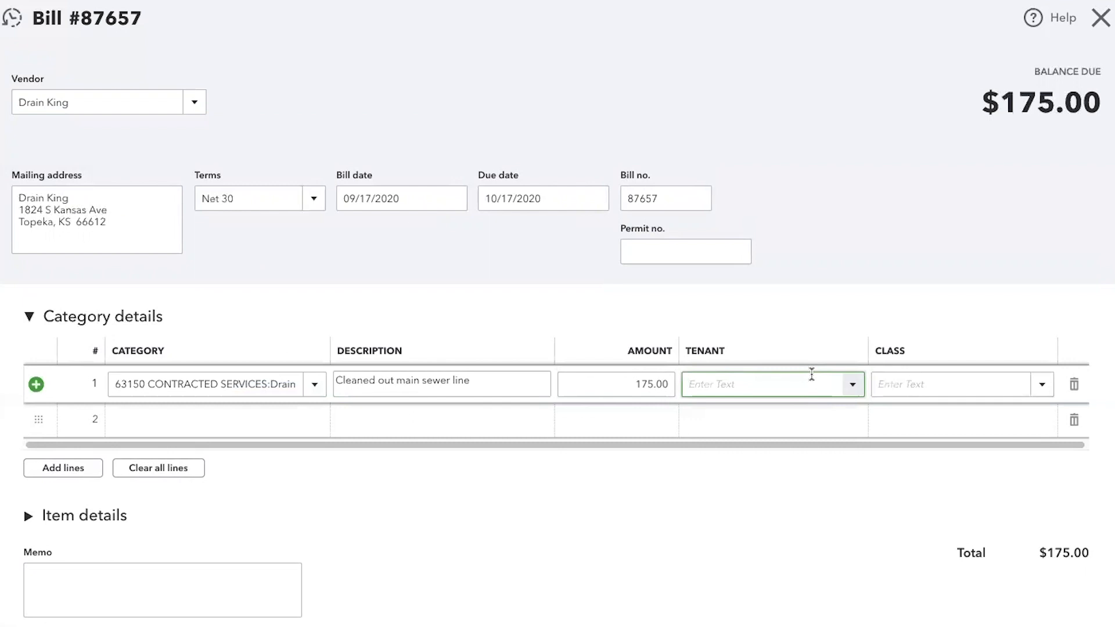
left_click(853, 386)
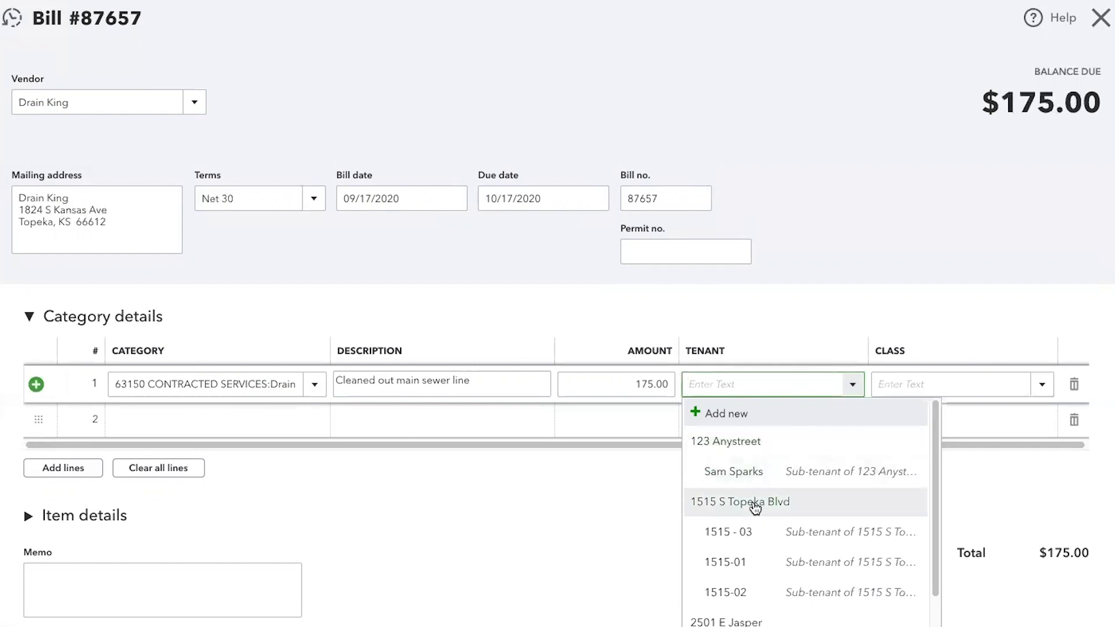
left_click(743, 450)
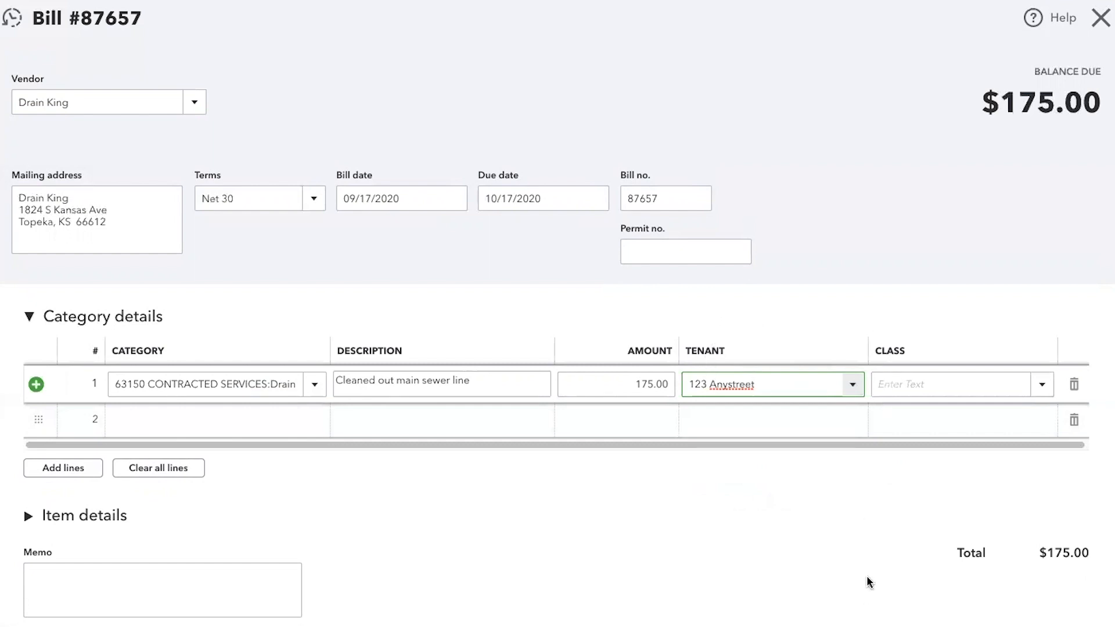
left_click(929, 625)
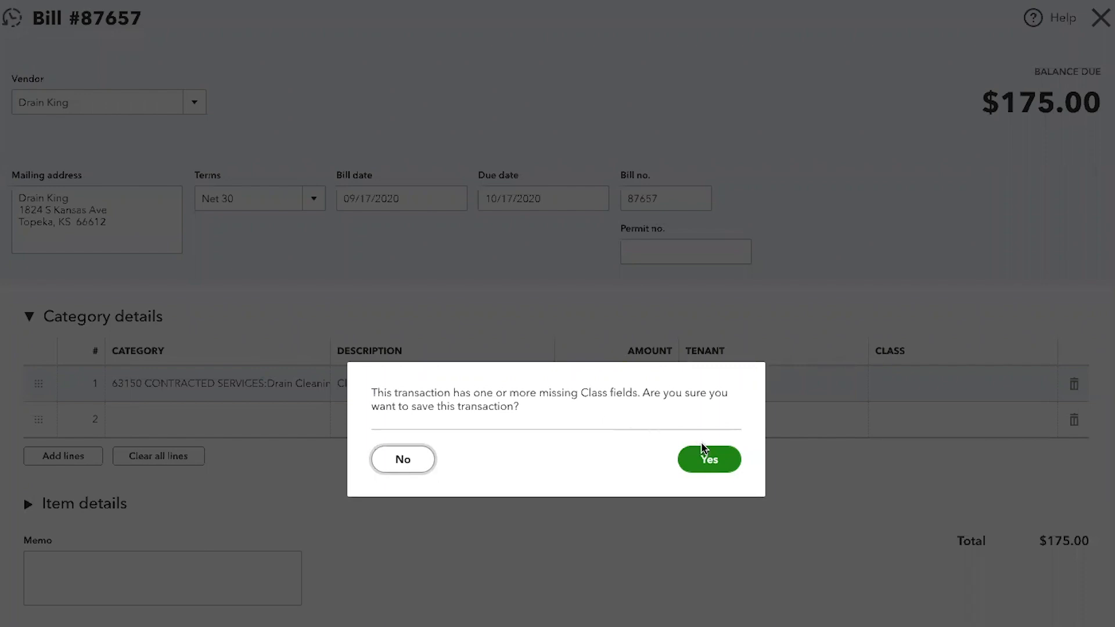
left_click(714, 463)
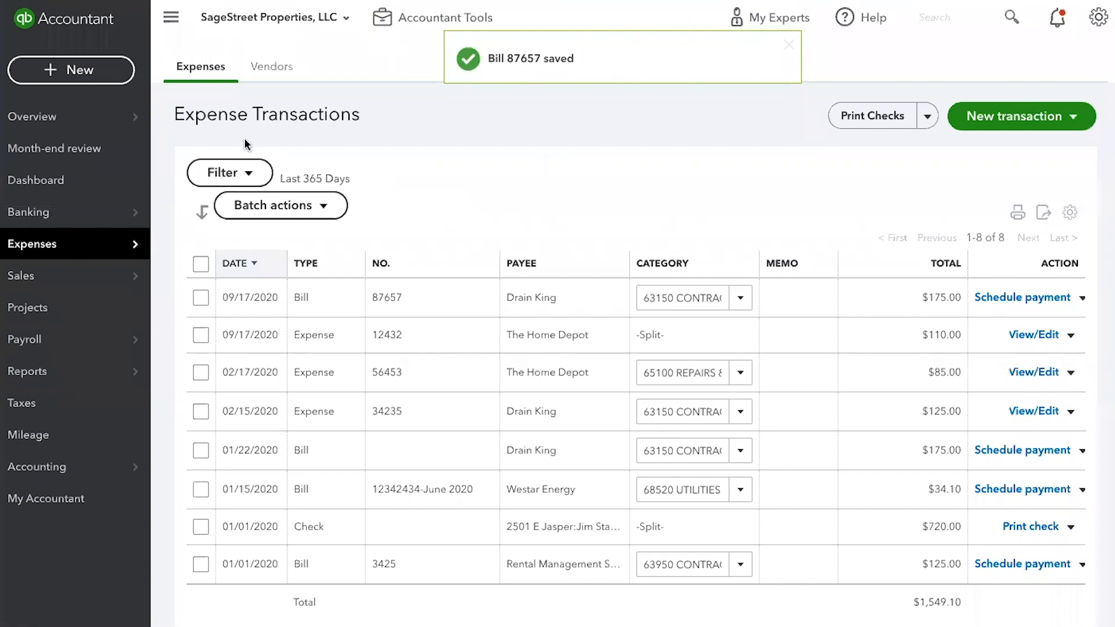
- Start a new check with Drain King as payee, keeping 10200 BOA - Operating Account as the bank account
left_click(1075, 120)
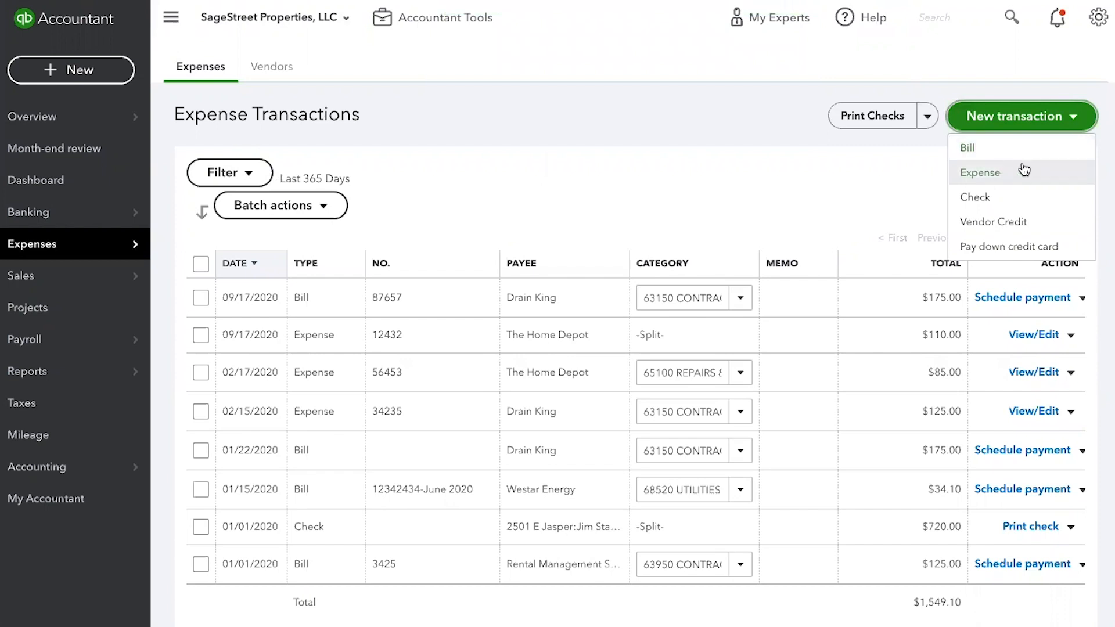
left_click(998, 198)
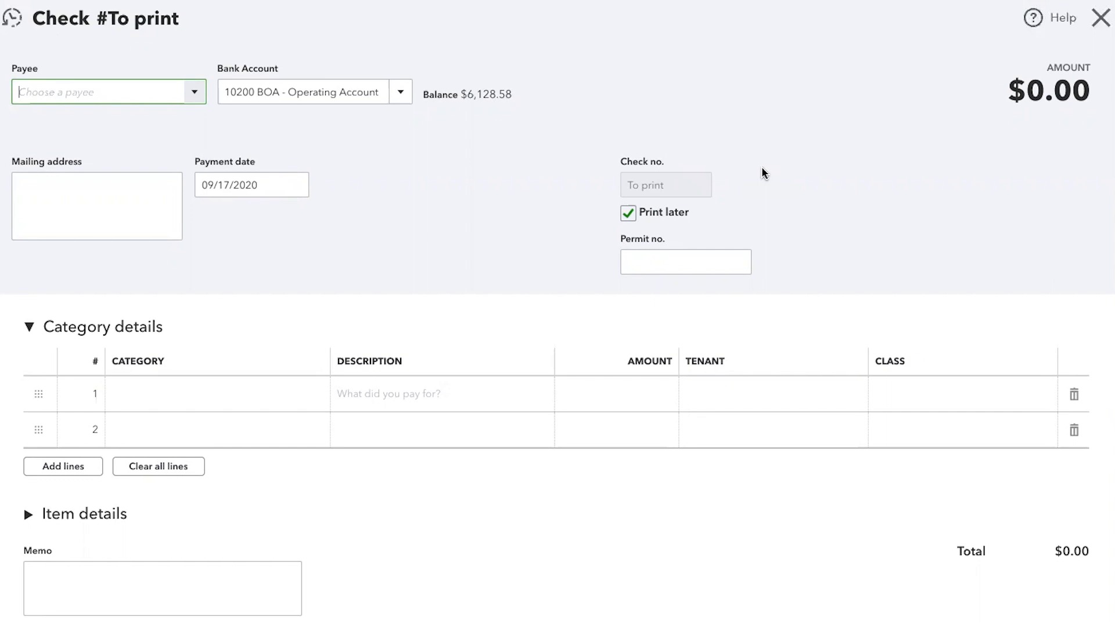
type("Drain King")
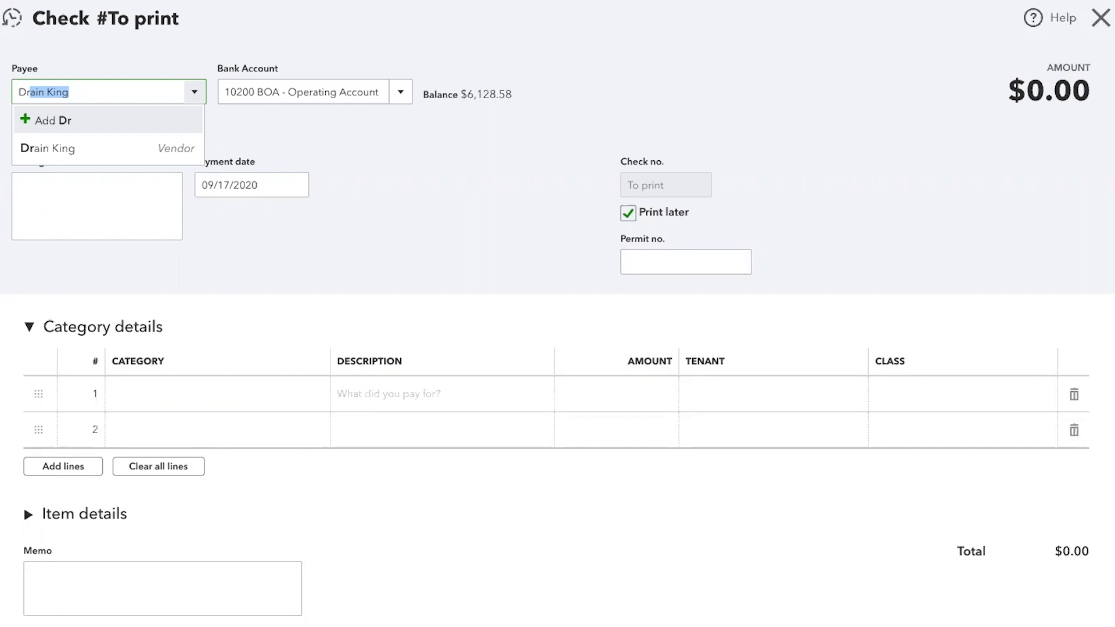
key("Tab")
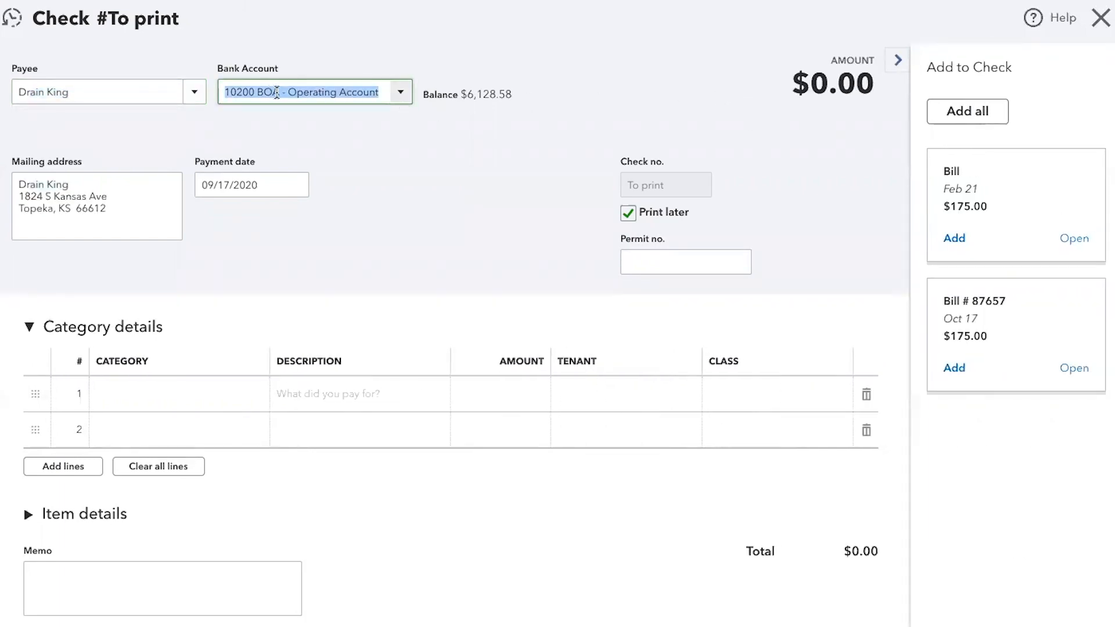
left_click(402, 93)
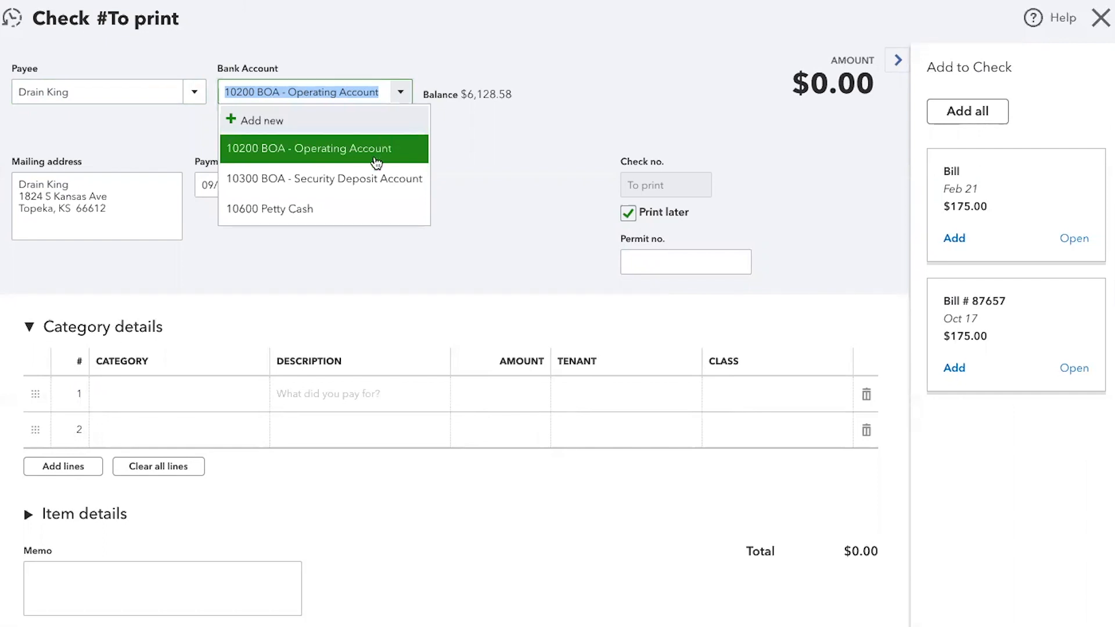
left_click(403, 94)
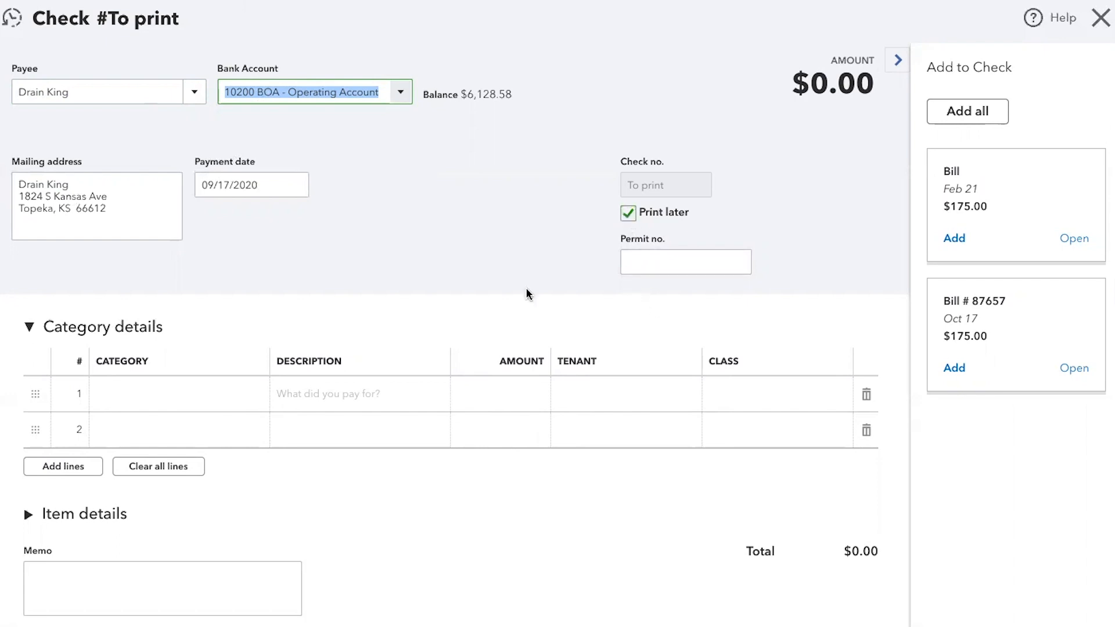
- Fill the check's first line with category 63150 Drain Cleaning, description "drain clean" and amount 95
left_click(129, 402)
type("d")
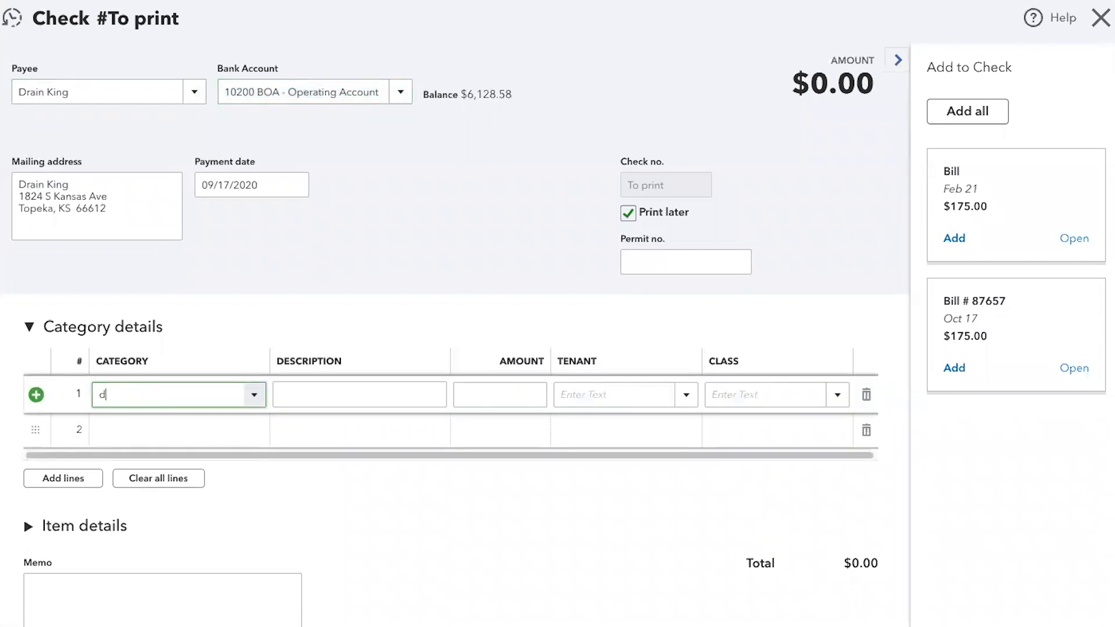
type("r")
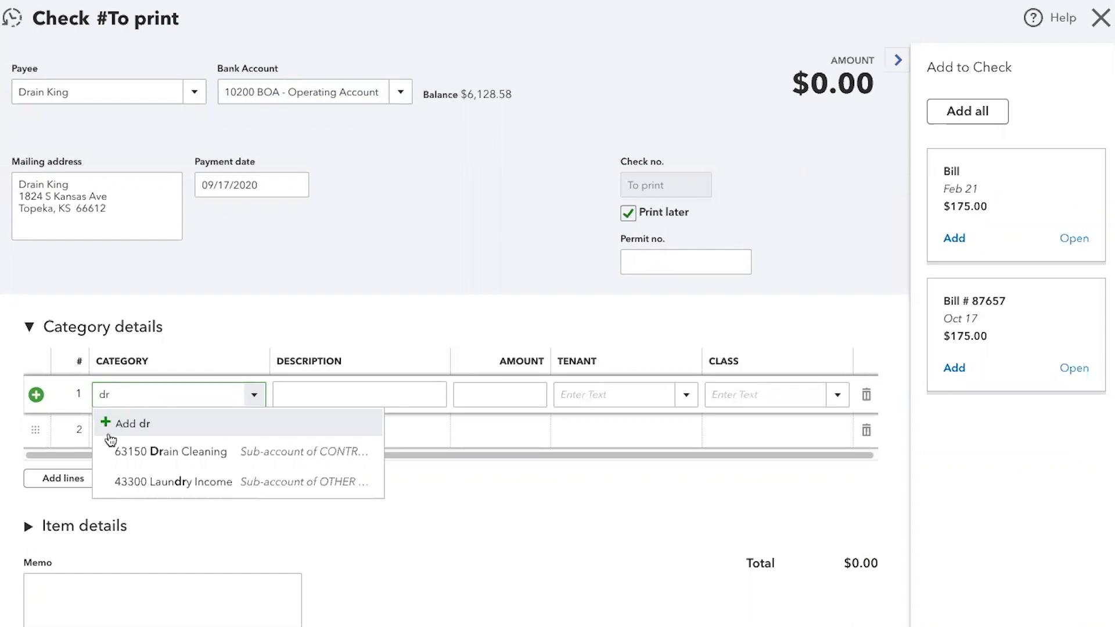
left_click(161, 453)
key("Tab")
type("drain clean")
key("Tab")
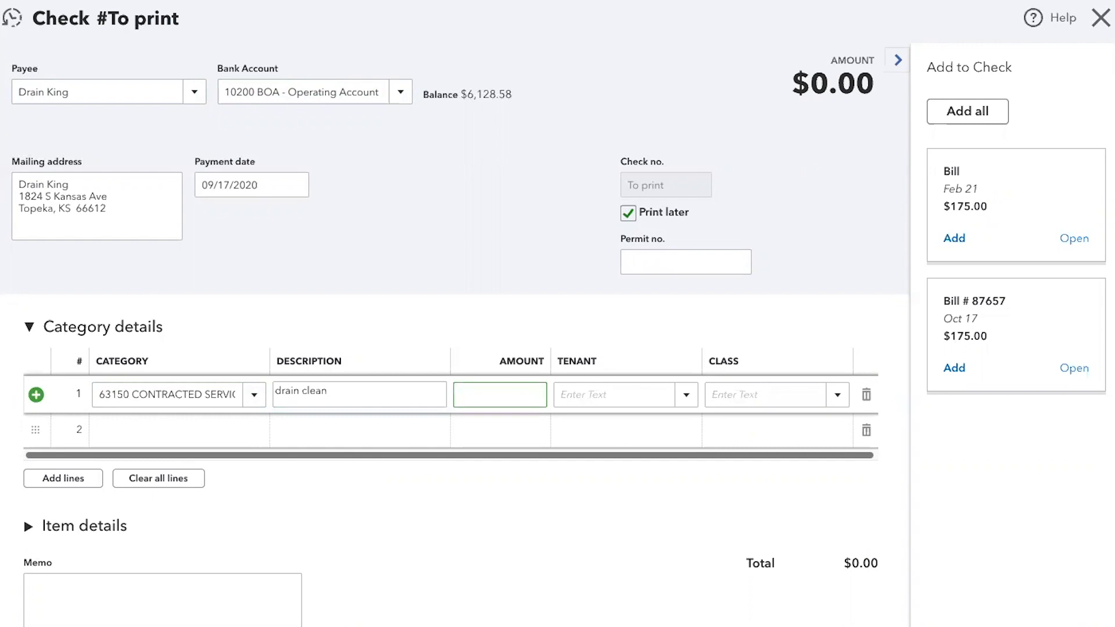
type("95")
key("Tab")
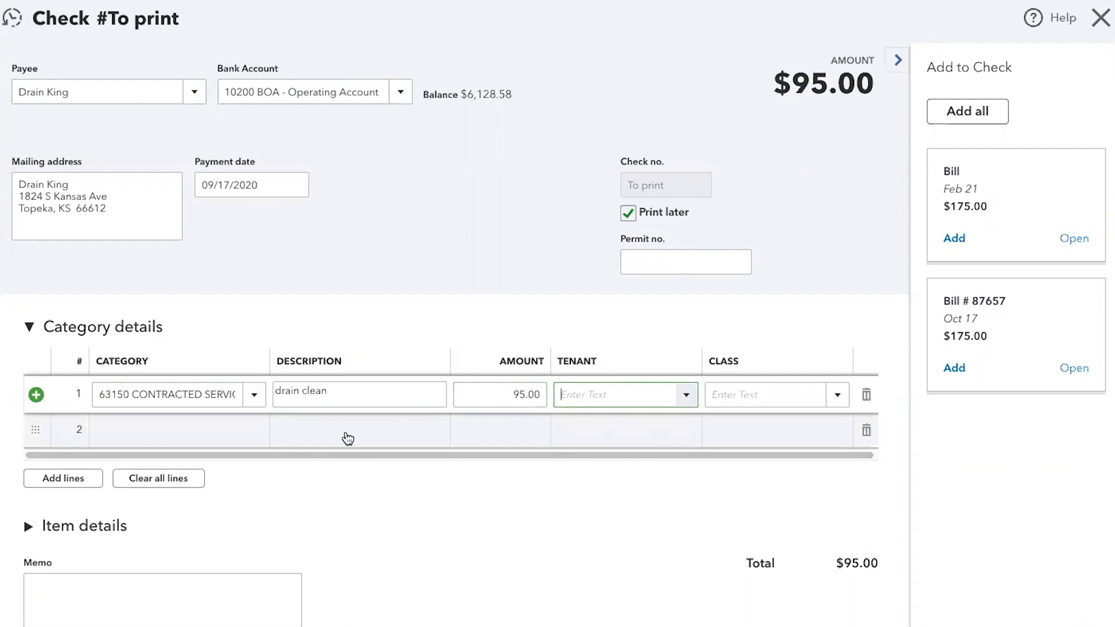
- Leave the check line's tenant blank, set its class to the matching property address, and save the check
key("Tab")
type("7")
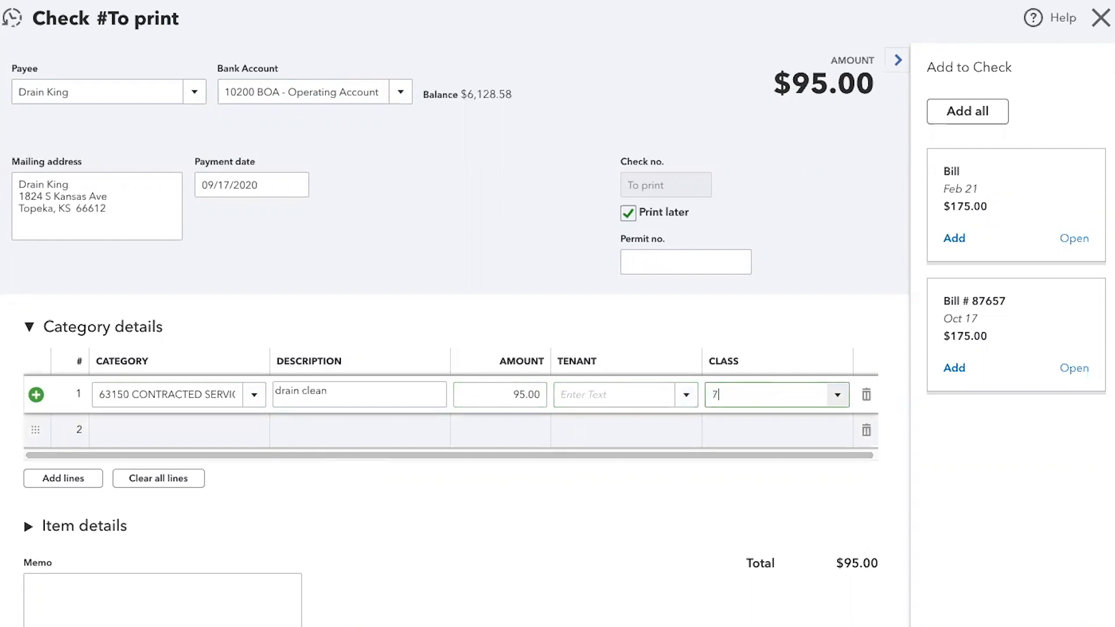
type("619")
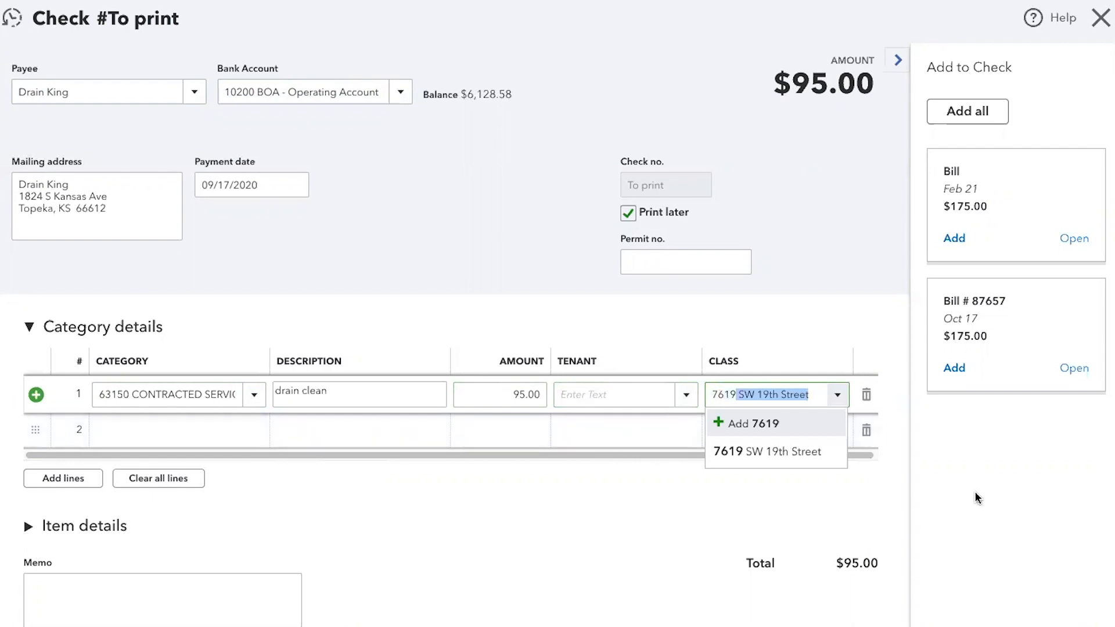
left_click(794, 457)
key("Tab")
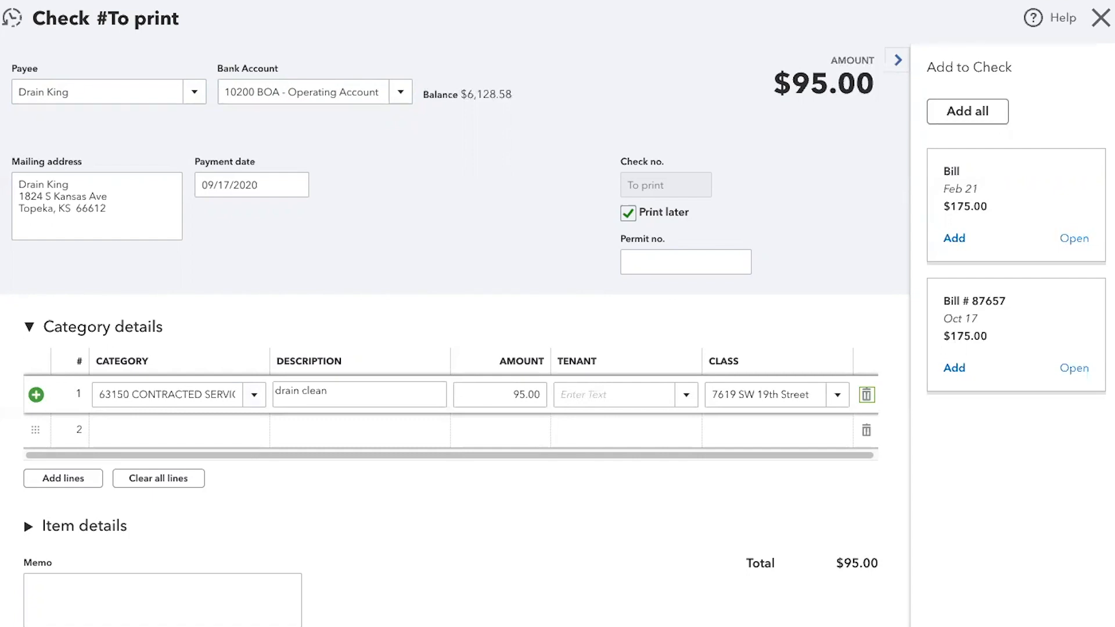
key("Tab")
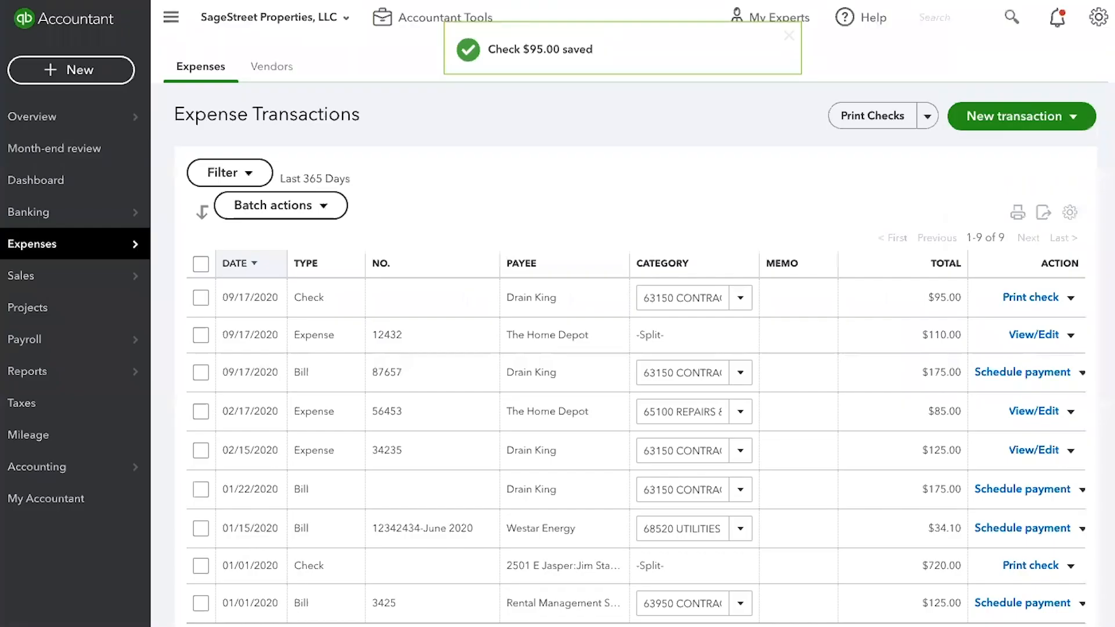
- Start a new vendor credit and choose Drain King as its vendor
left_click(1081, 126)
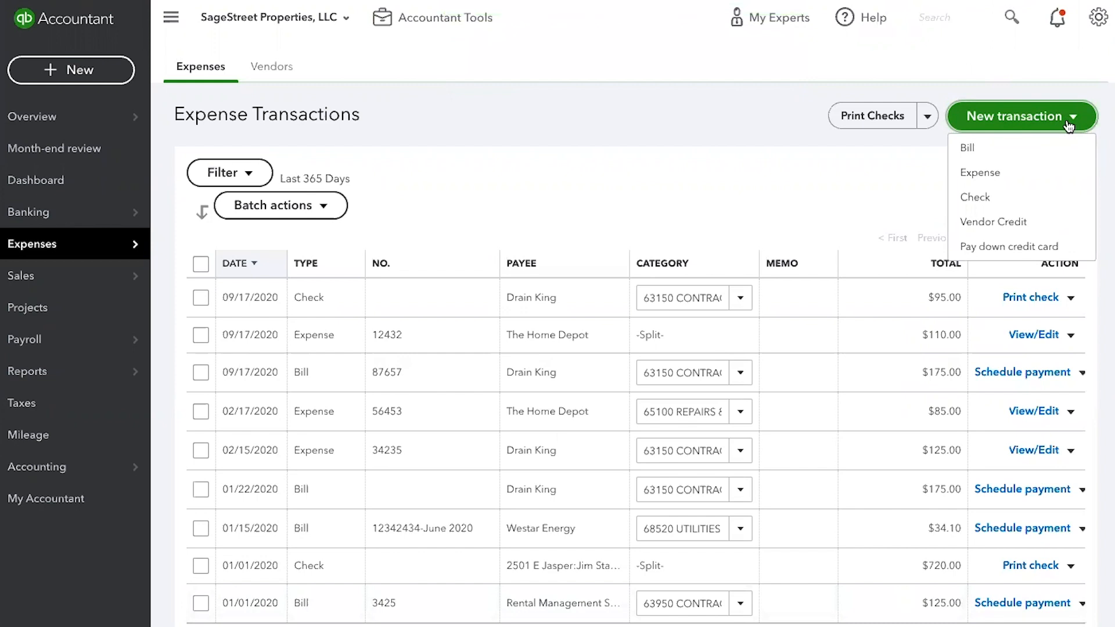
left_click(1021, 226)
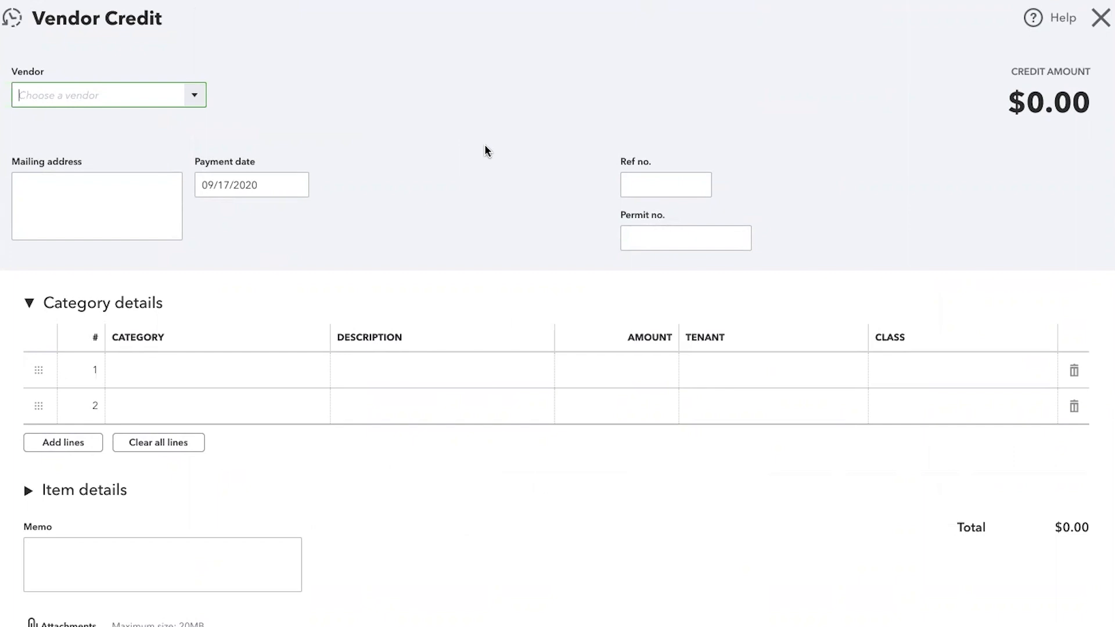
type("drain King")
key("Tab")
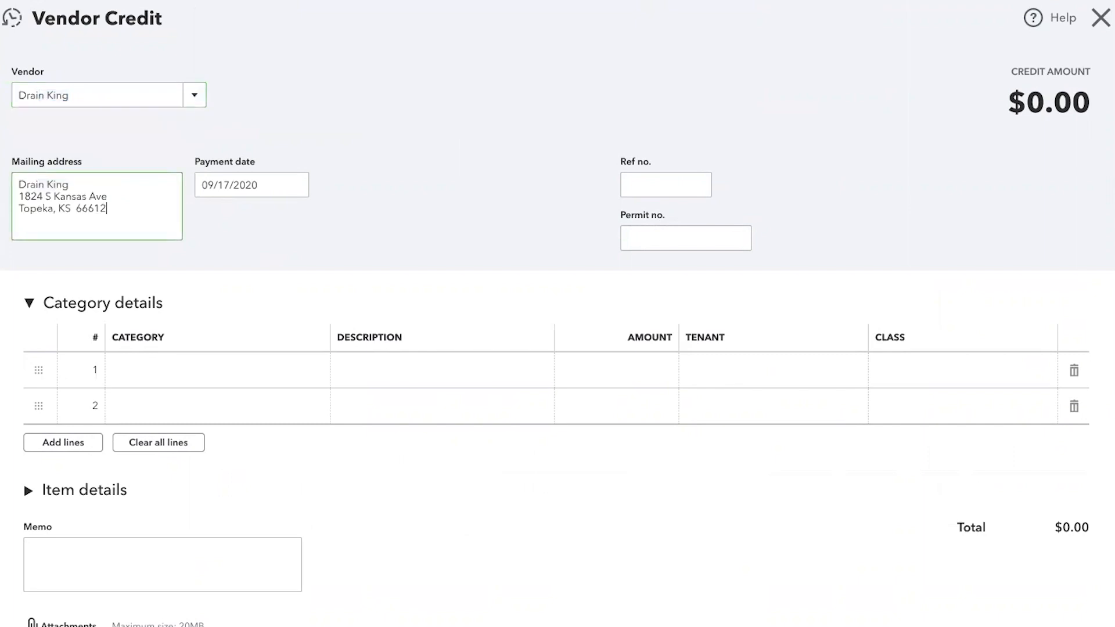
- Set the vendor credit's payment date to 09/20/2010 and its reference number to 3453, leaving the permit number blank
key("Tab")
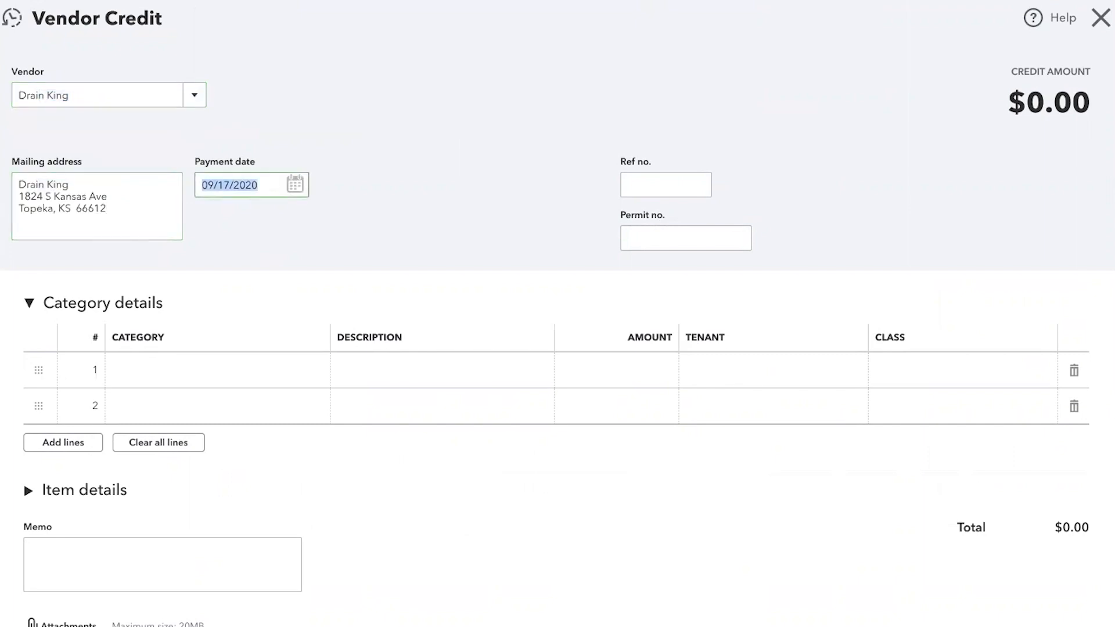
type("092010")
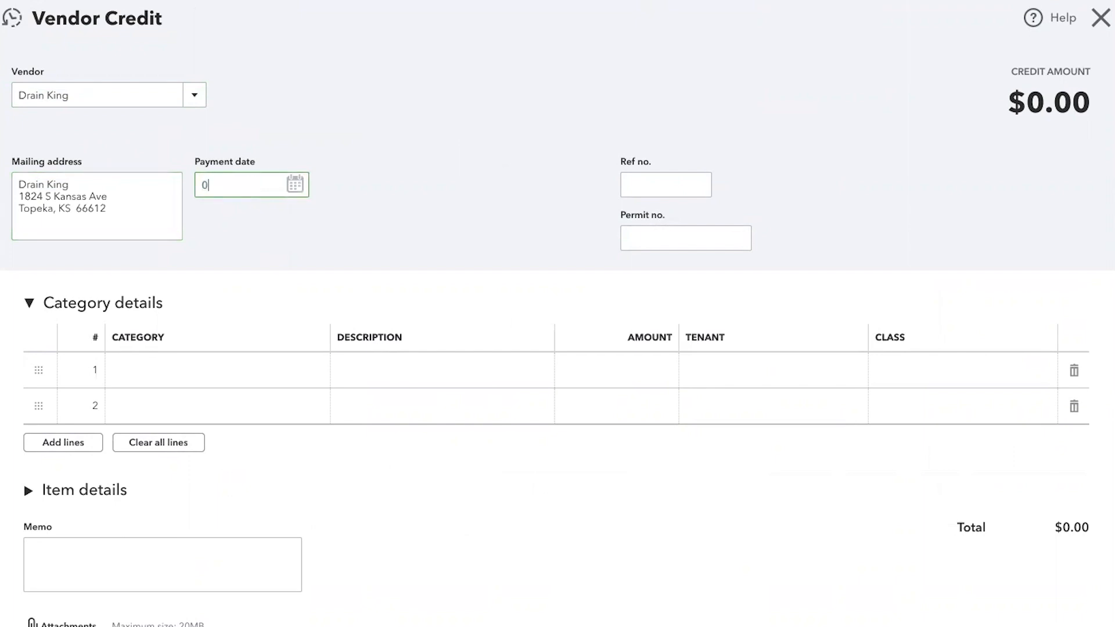
key("Tab")
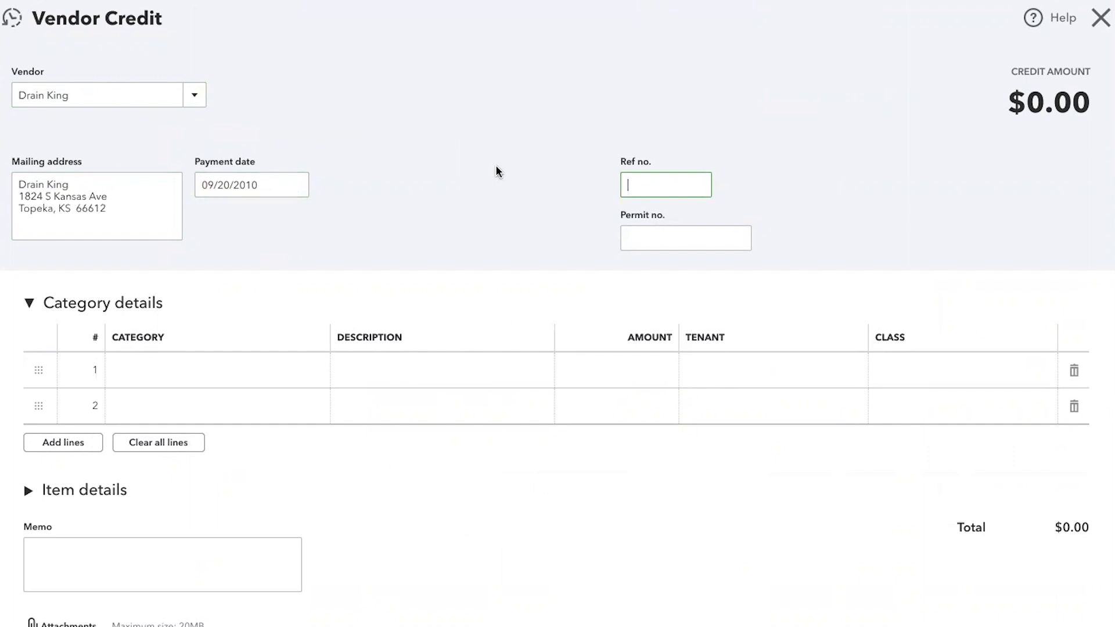
type("3453")
key("Tab")
key("Tab")
- Assign category 63150 Drain Cleaning to the vendor credit's first line and describe it as "credit to drain clean account"
type("dra")
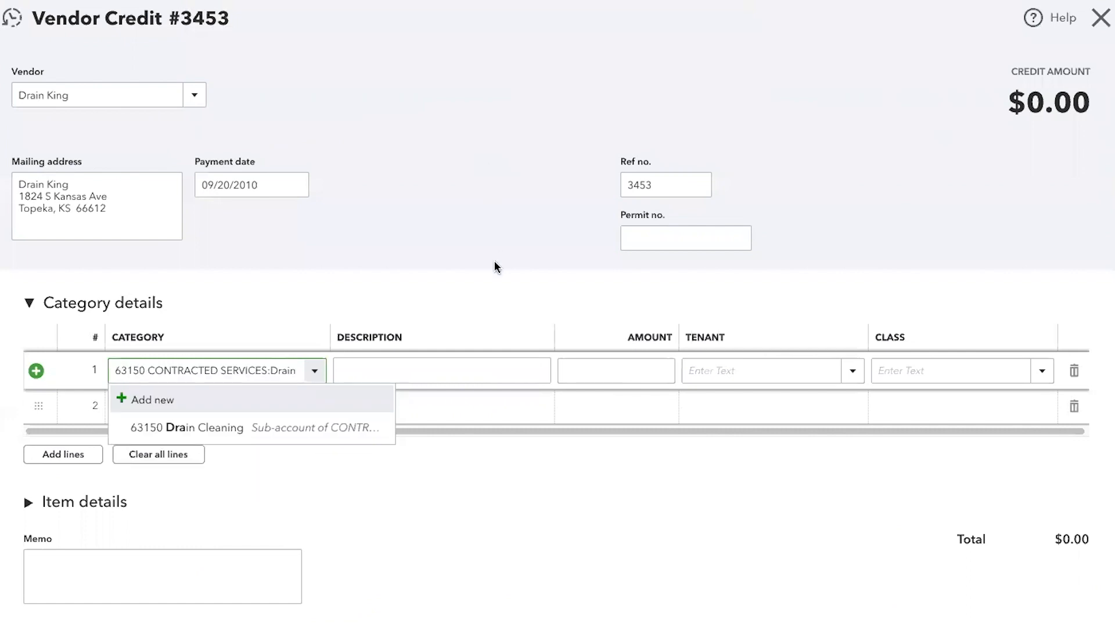
left_click(316, 430)
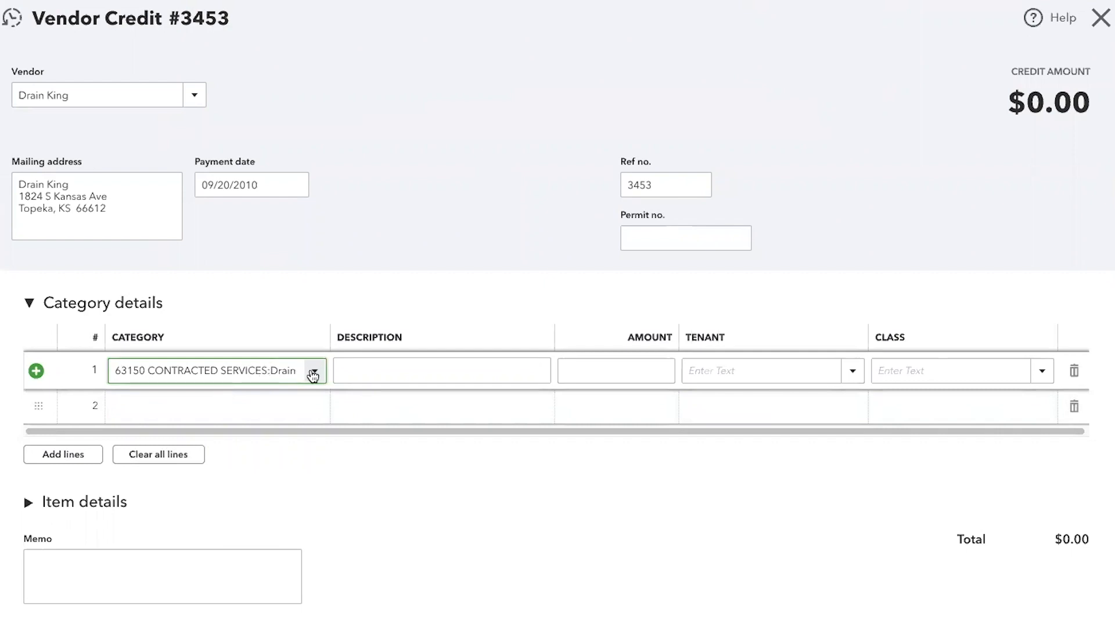
left_click(353, 373)
type("credi")
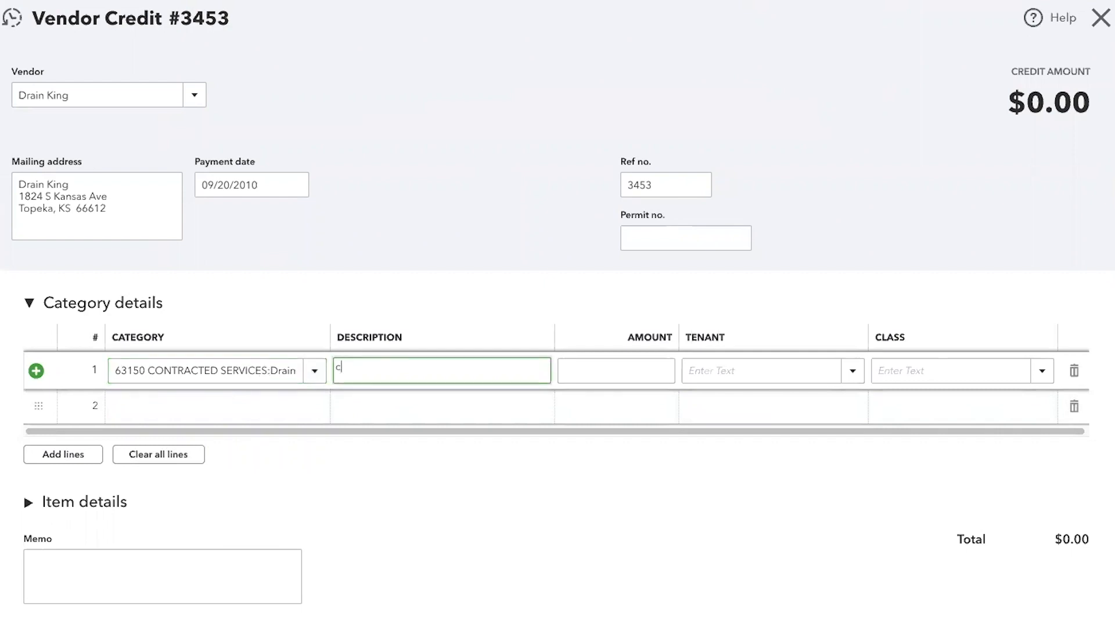
type("to drain clean account")
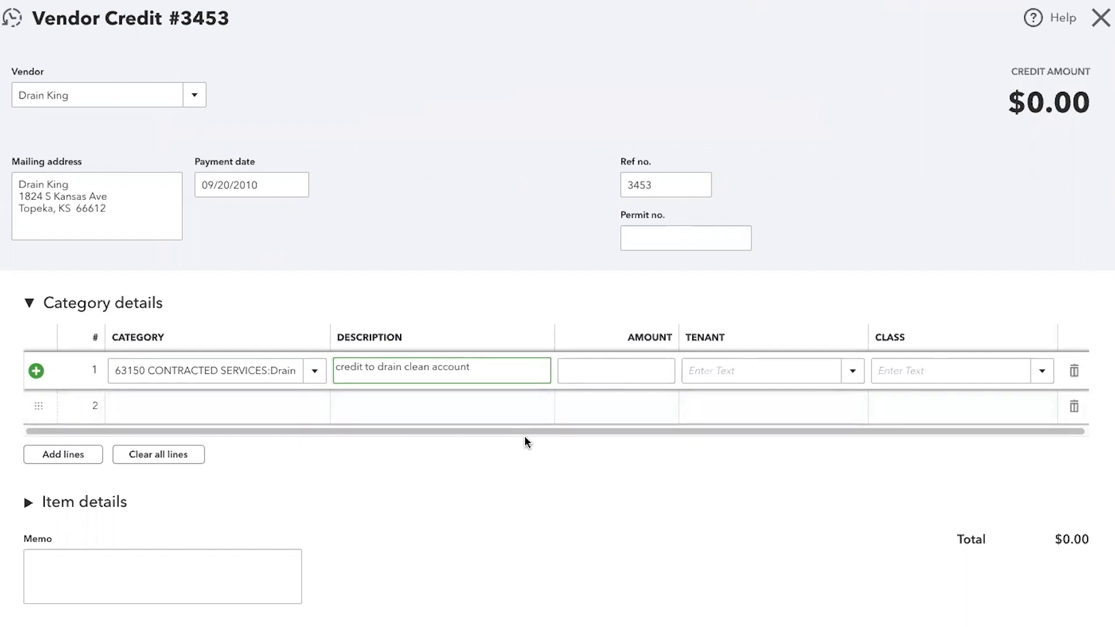
key("Tab")
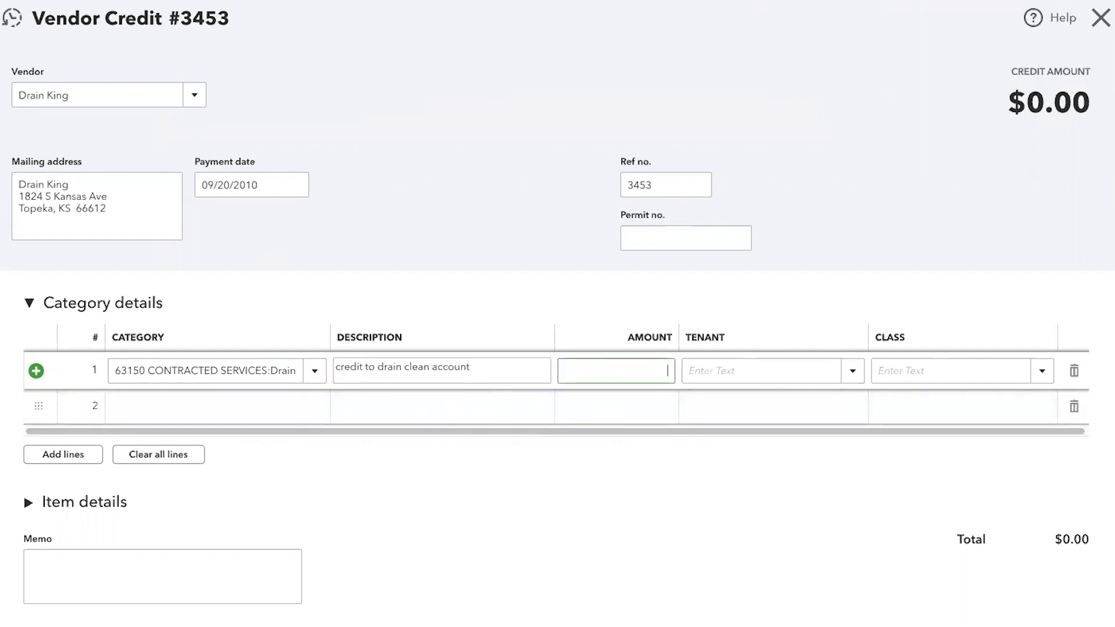
- Set the vendor credit line's amount to 25, assign the property address as tenant, and save the credit without a class
type("25")
key("Tab")
type("123")
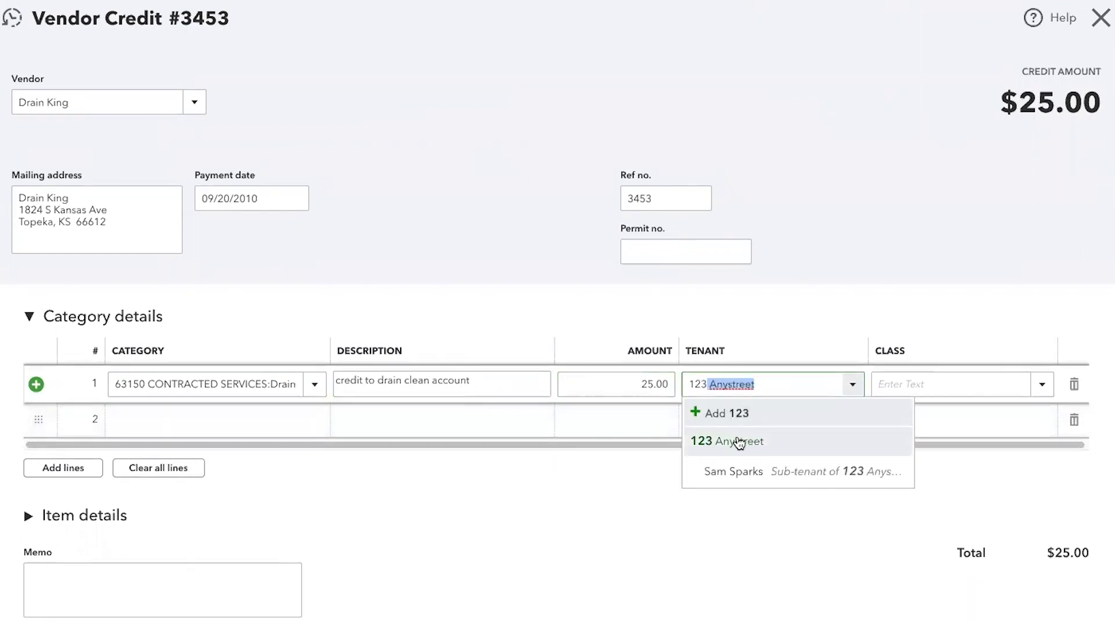
left_click(738, 442)
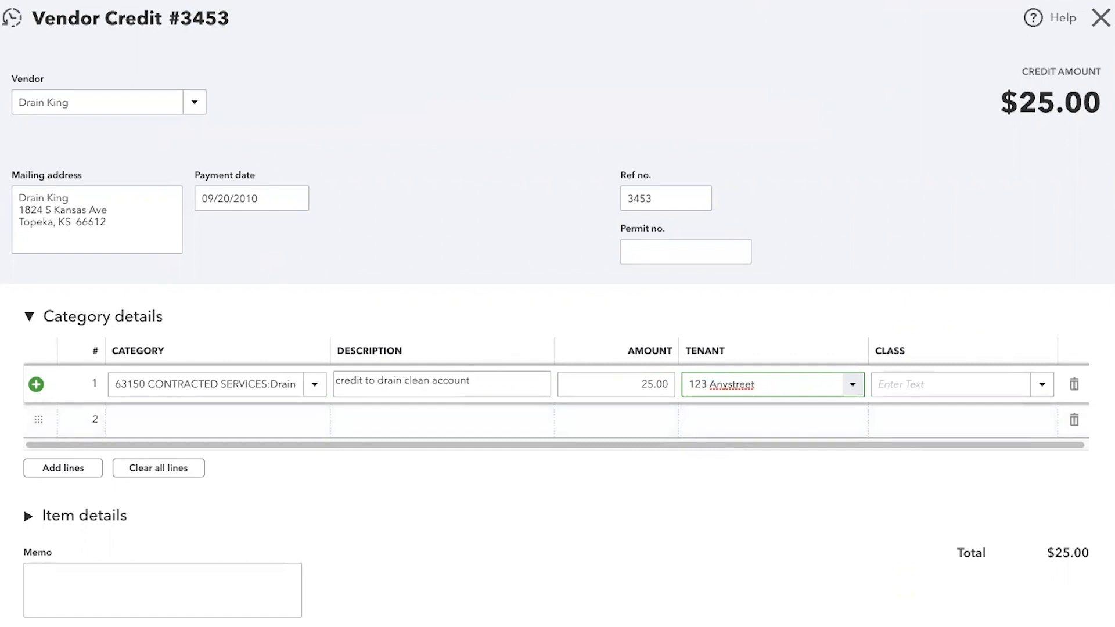
key("ctrl+alt+s")
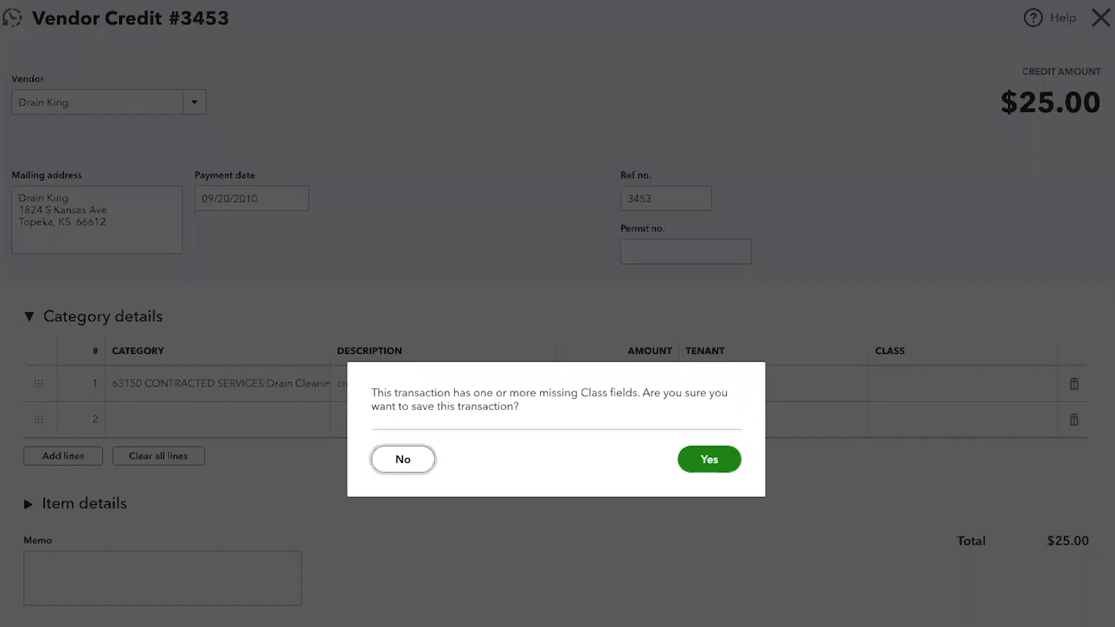
left_click(714, 458)
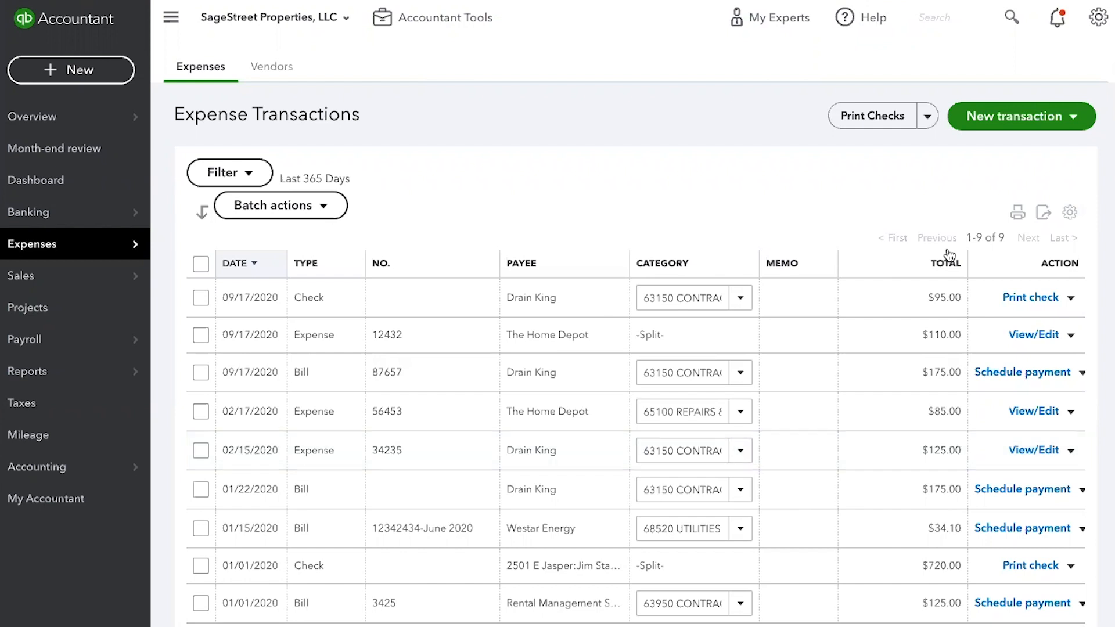
- Start a new check and add Citi Bank as a new vendor to use as its payee
left_click(1073, 123)
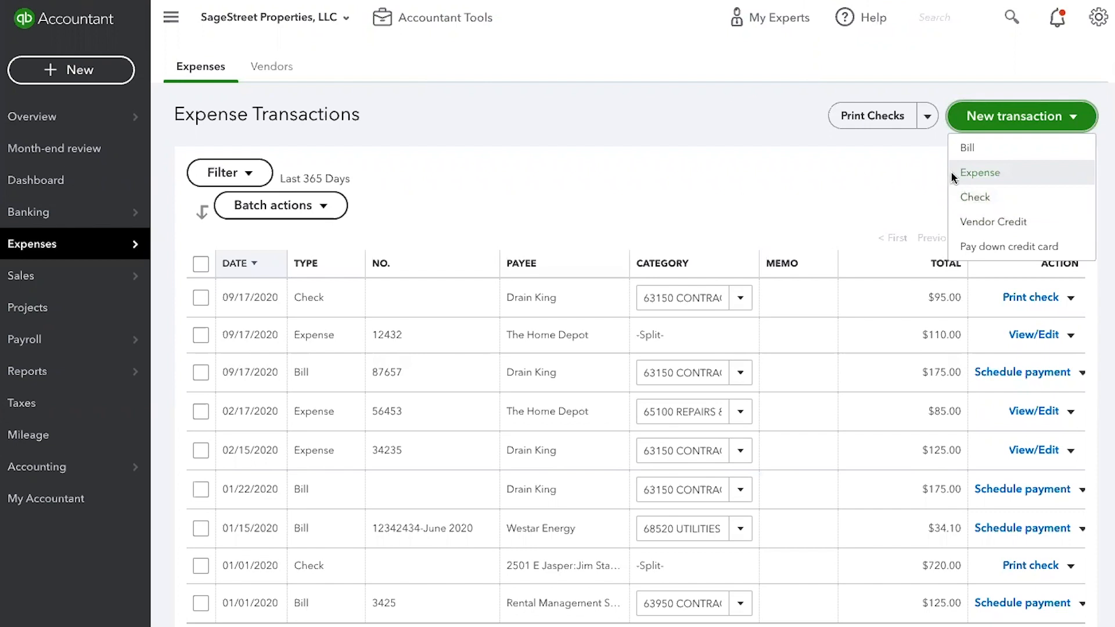
left_click(977, 200)
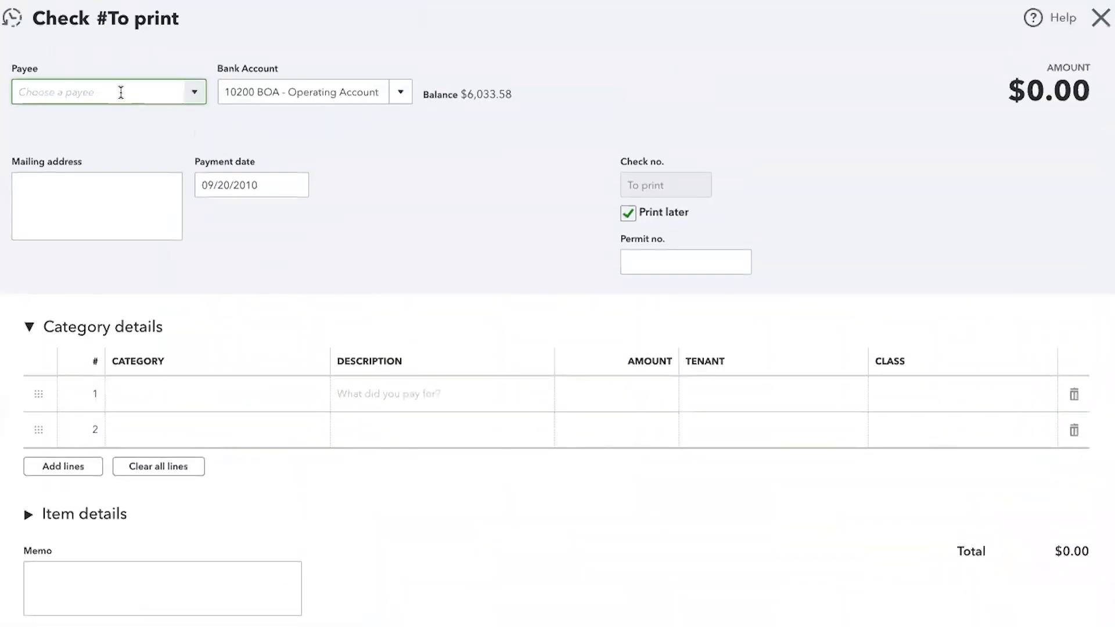
type("Ci")
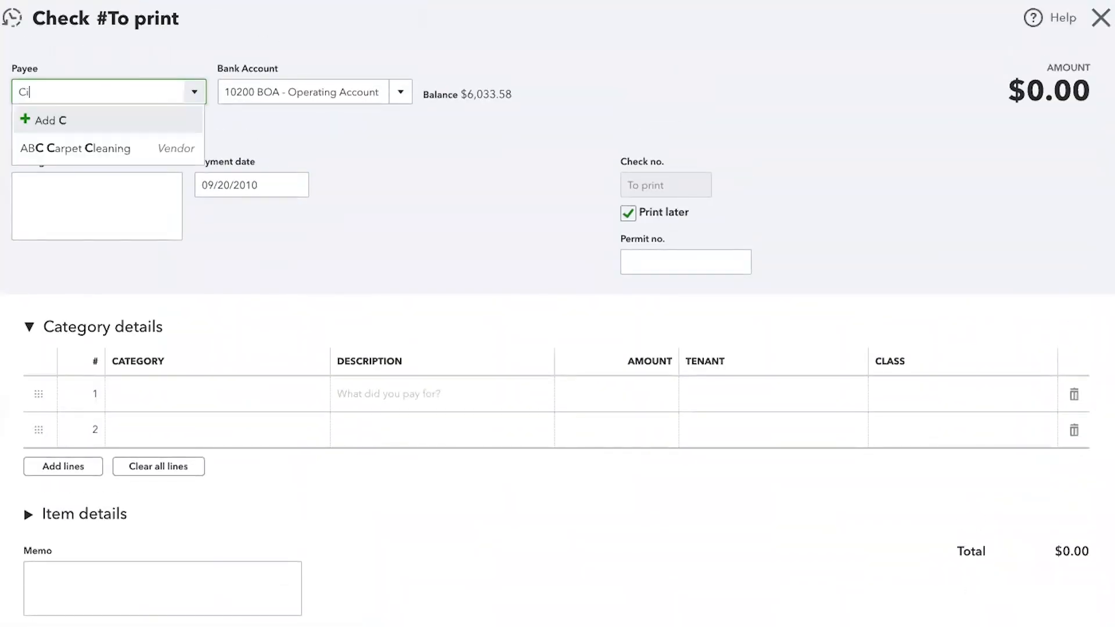
type("ti ")
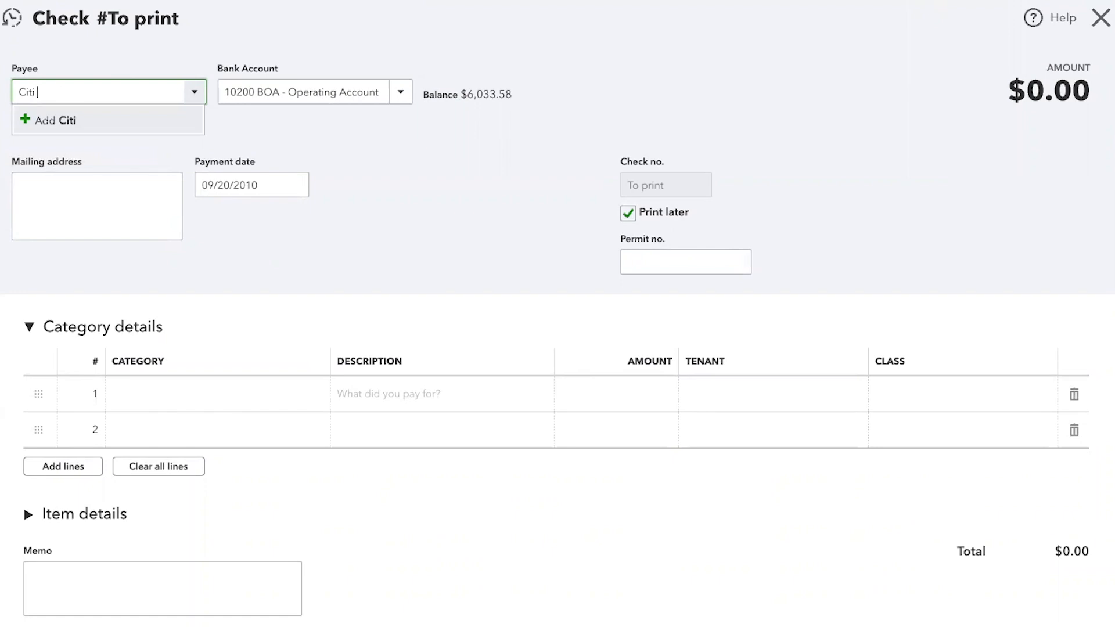
type("Bank")
left_click(69, 123)
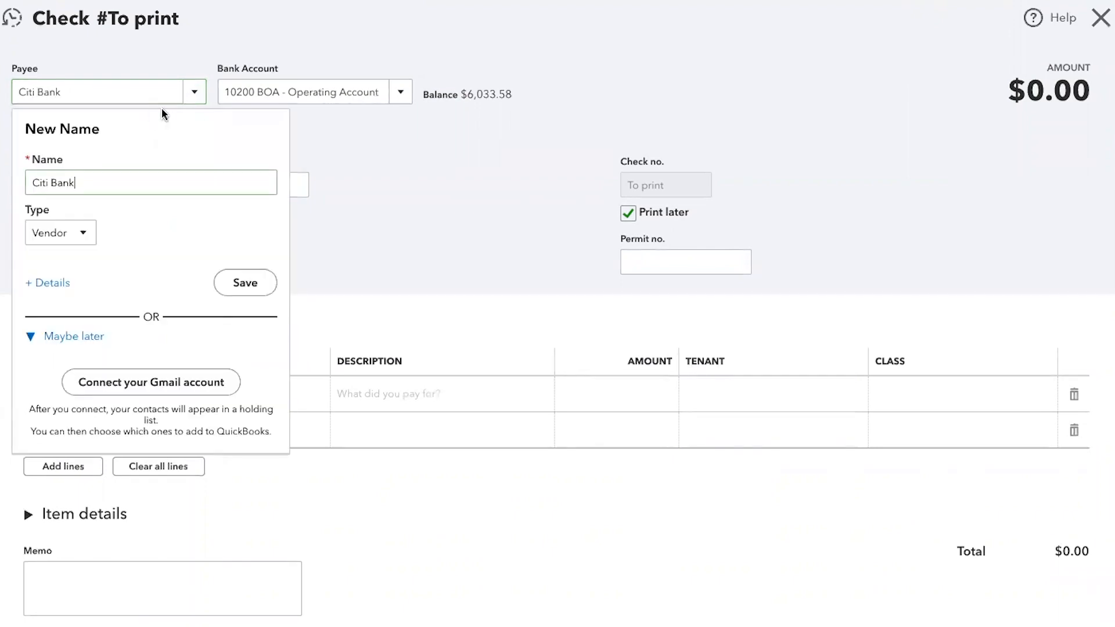
left_click(247, 282)
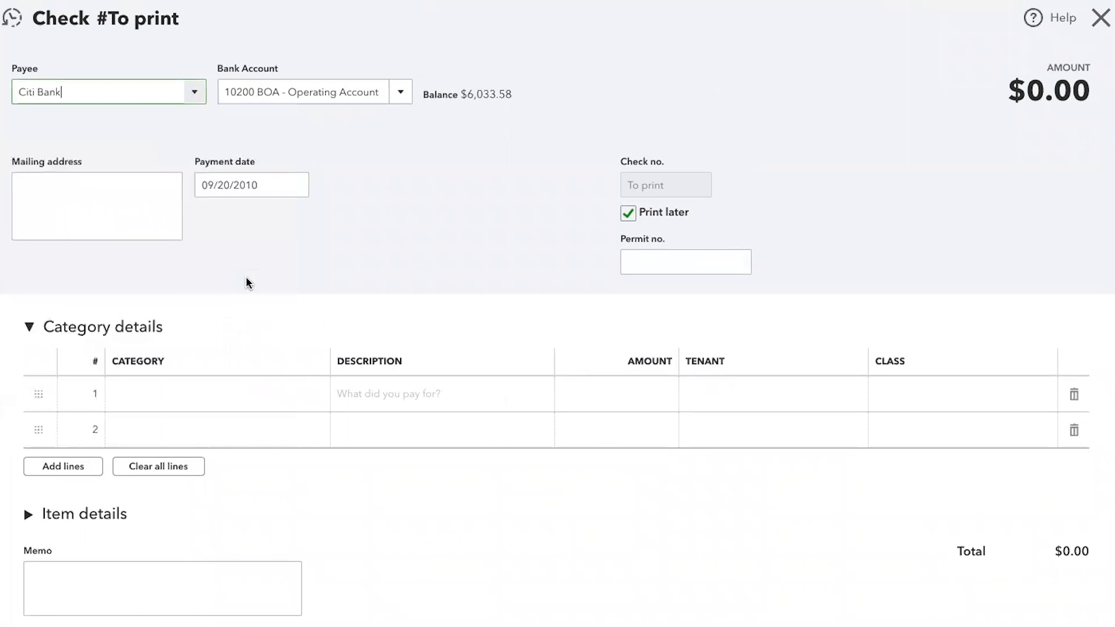
- Keep the check's operating account and payment date, and assign category 20100 Citi Credit Card to its first line
left_click(403, 93)
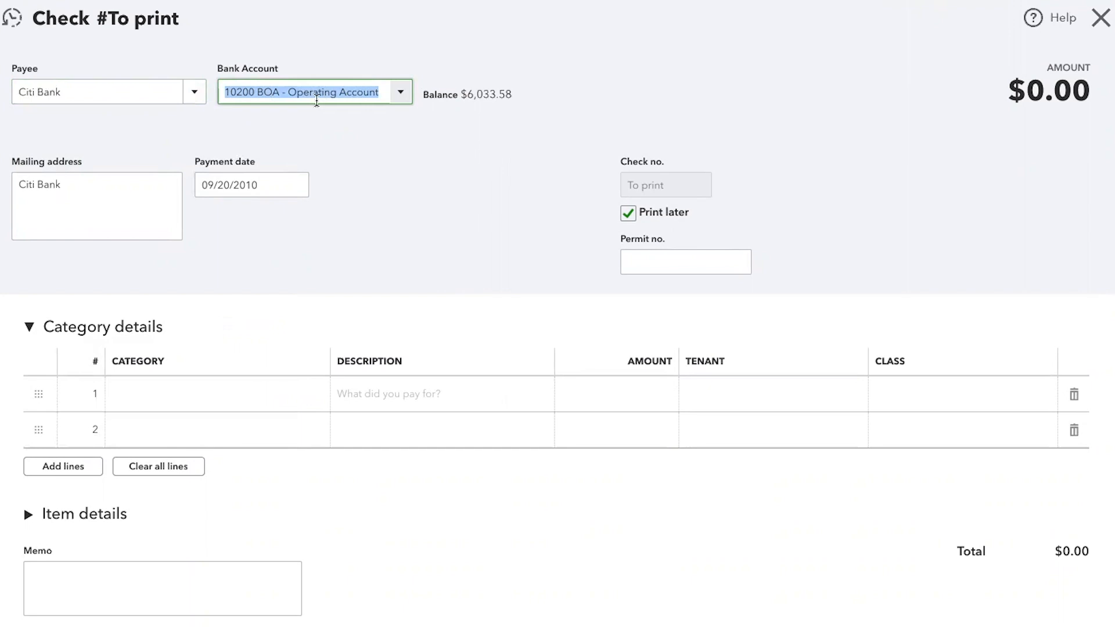
left_click(116, 186)
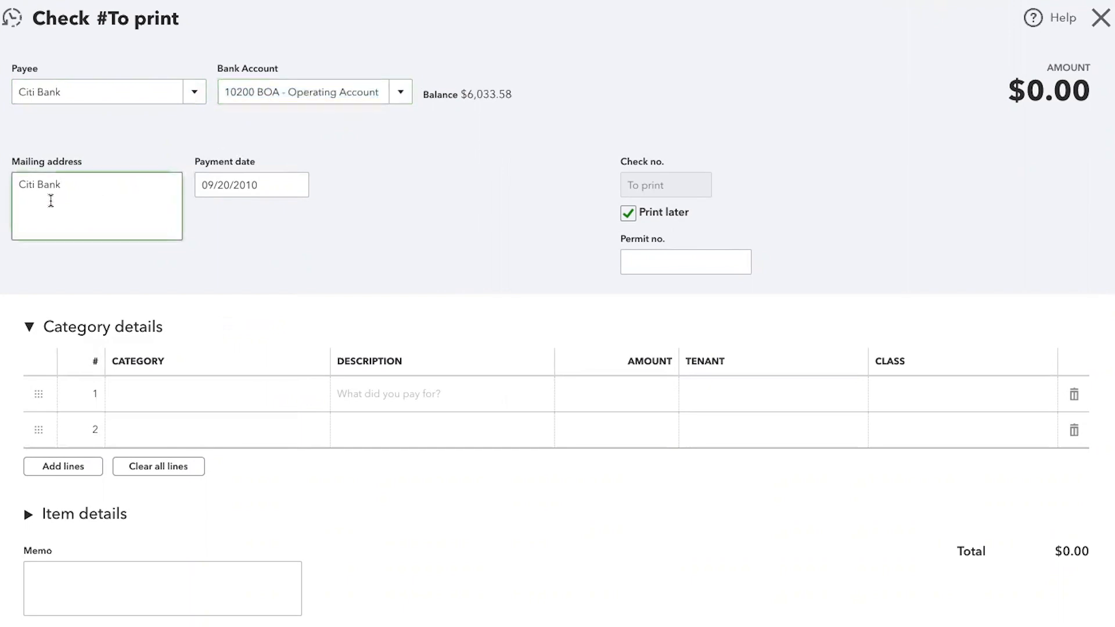
left_click(280, 181)
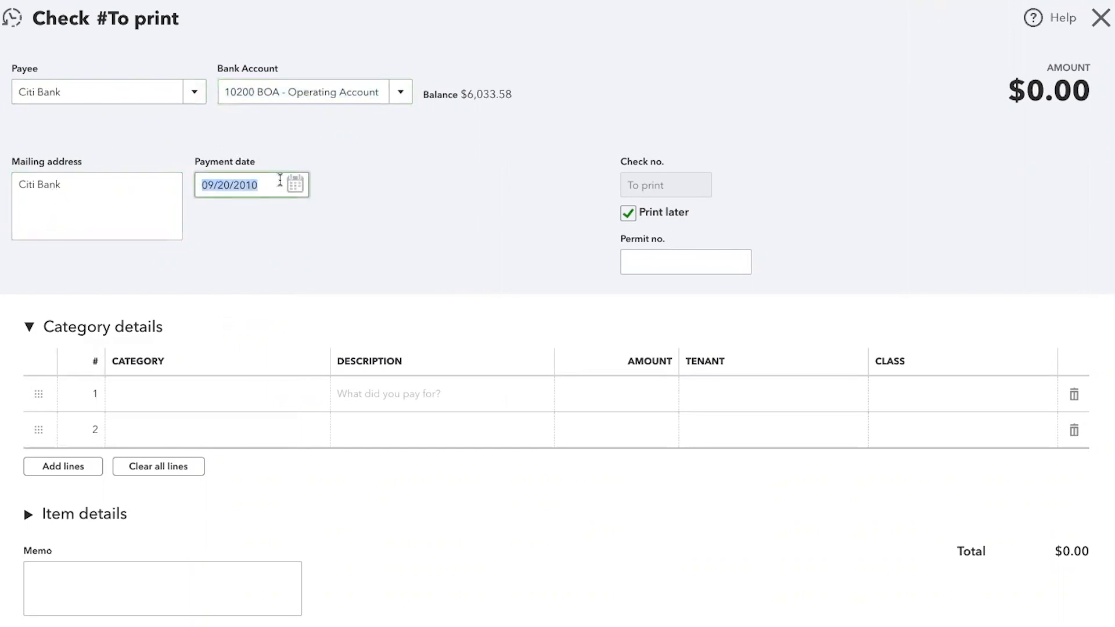
left_click(571, 163)
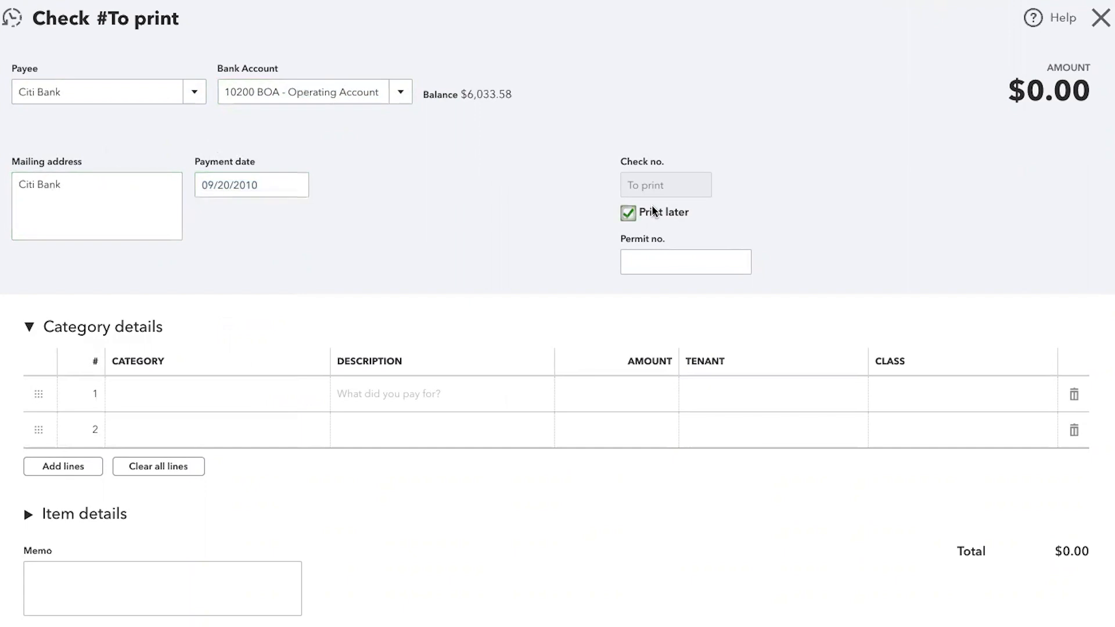
left_click(184, 394)
type("Cit")
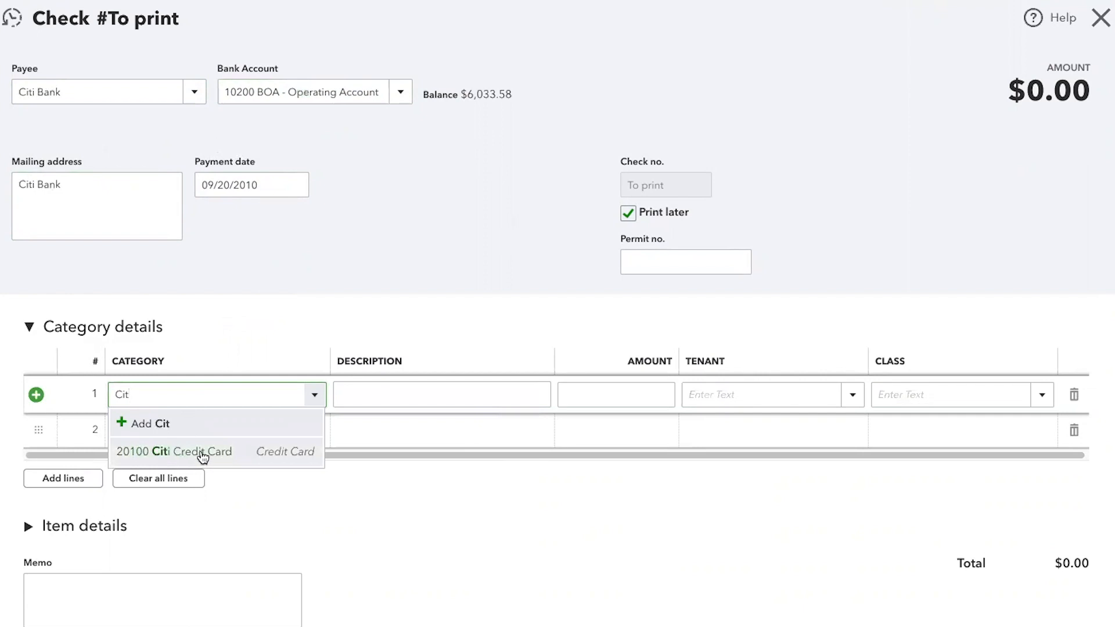
left_click(202, 452)
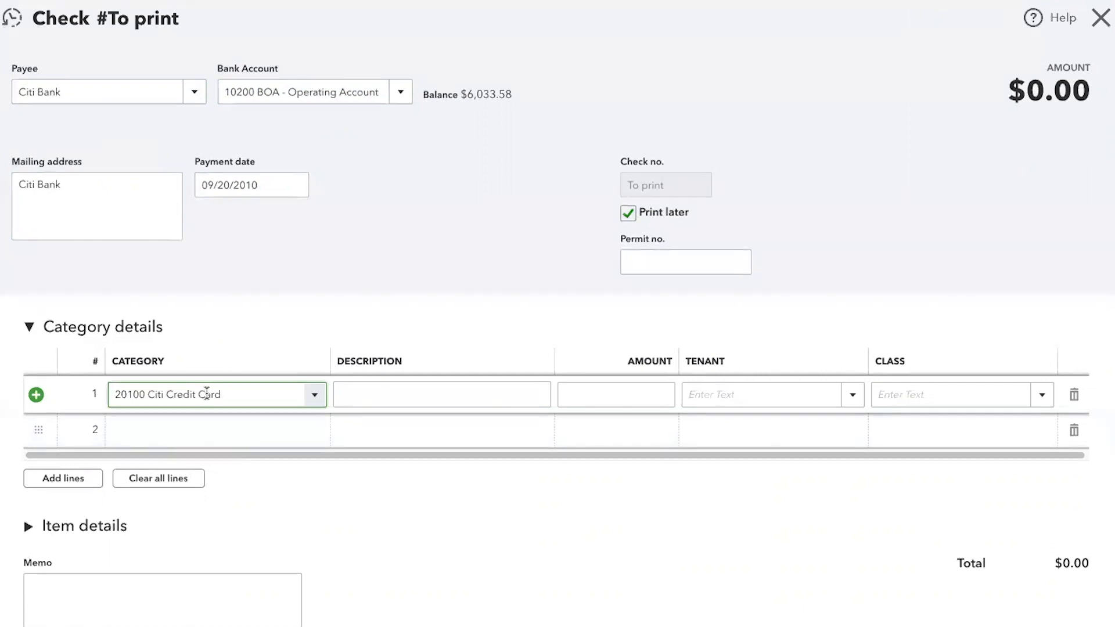
- Set the credit card line's amount to 50 with no description or tenant, and save the check without a class
key("Tab")
key("Tab")
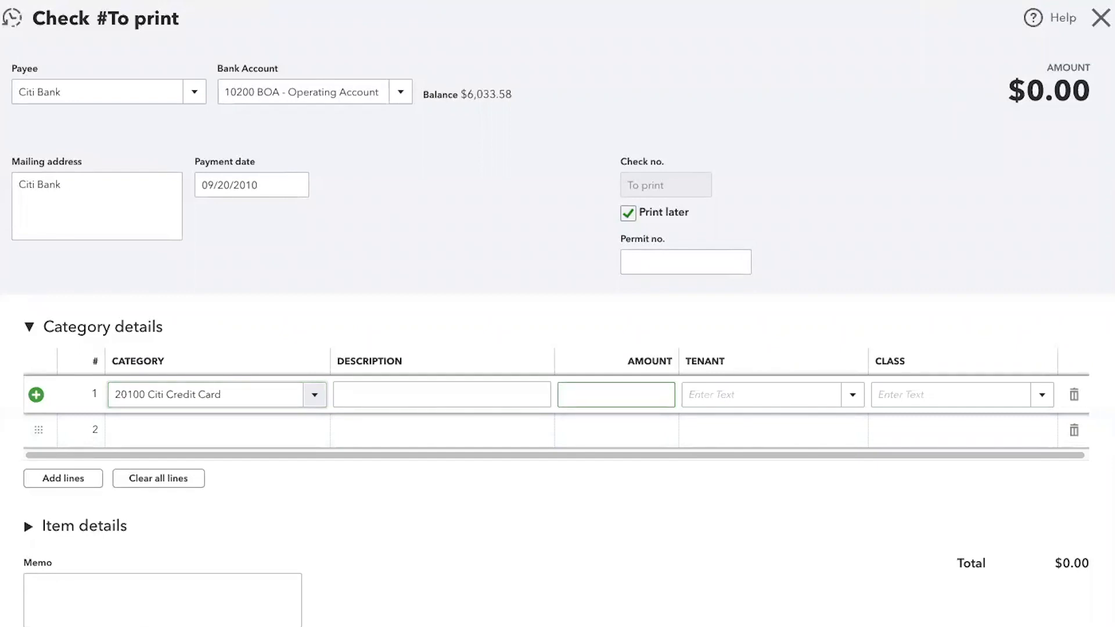
type("50")
key("Tab")
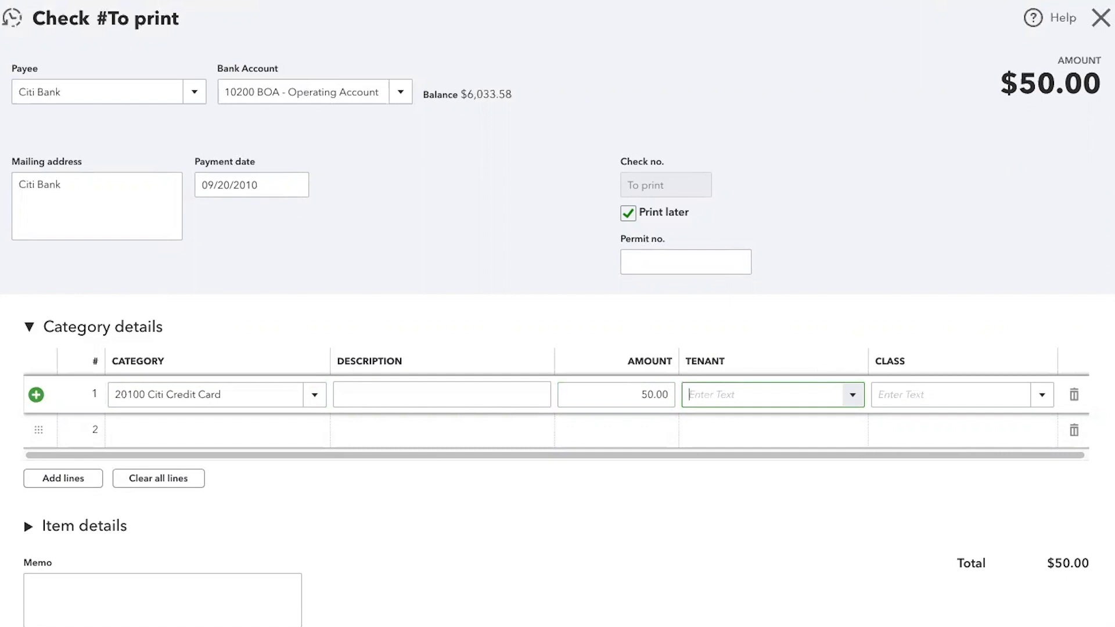
key("ctrl+alt+s")
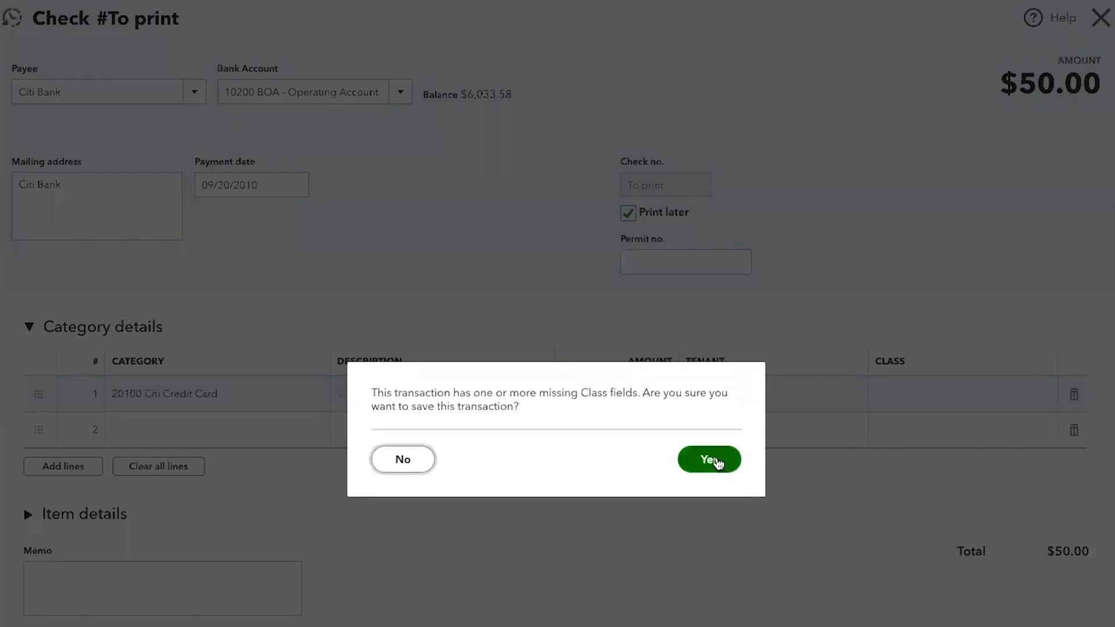
left_click(720, 462)
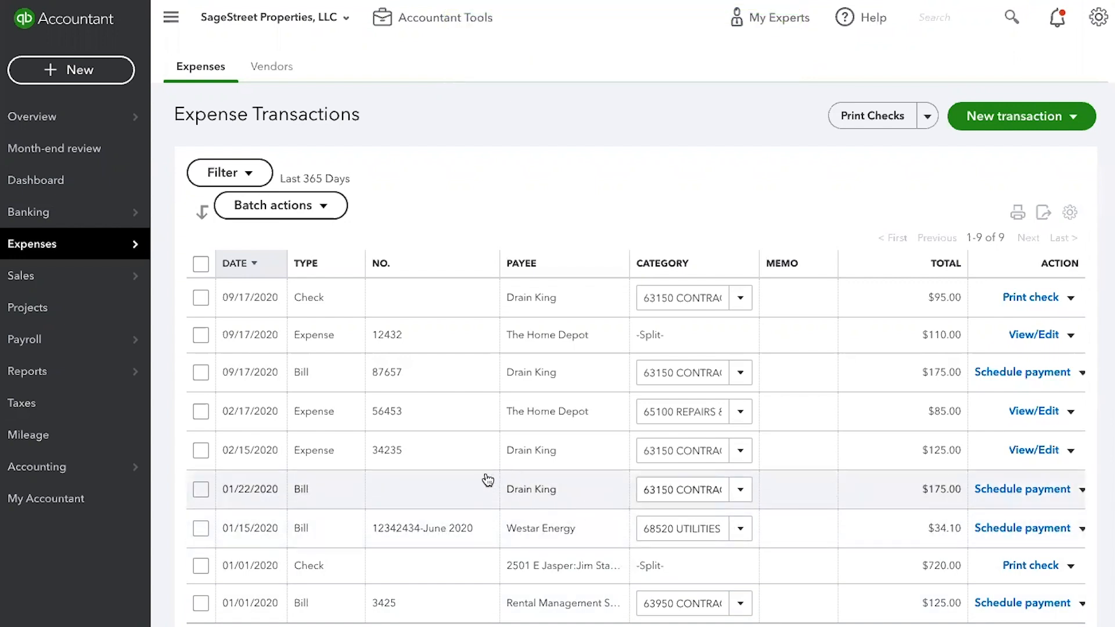
- Go to the banking receipts and upload a receipt file from the computer
mouse_move(61, 221)
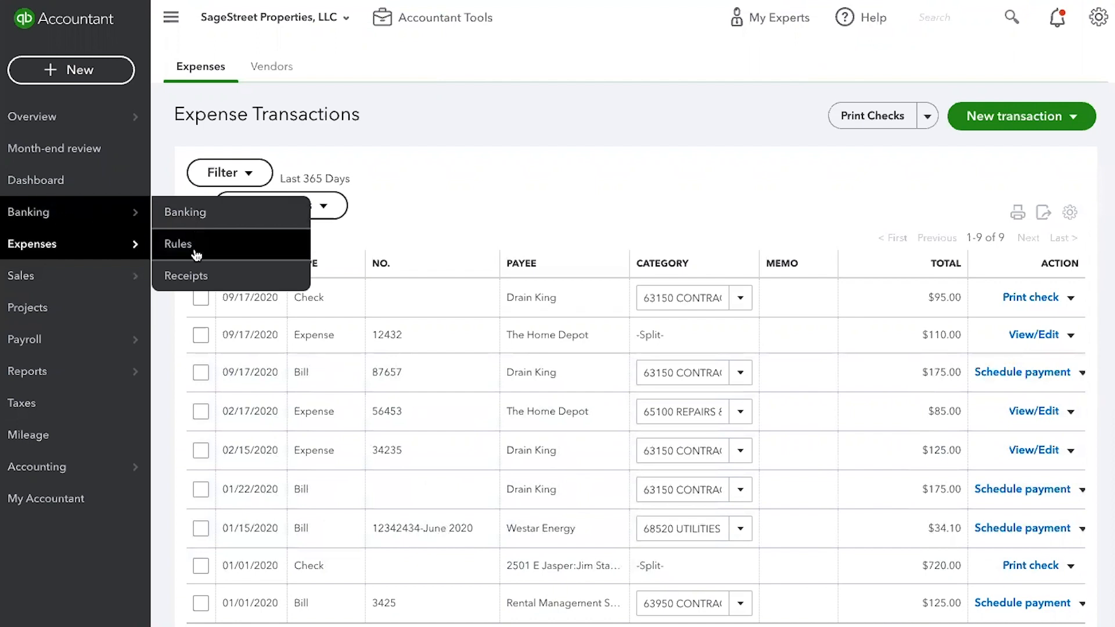
left_click(113, 212)
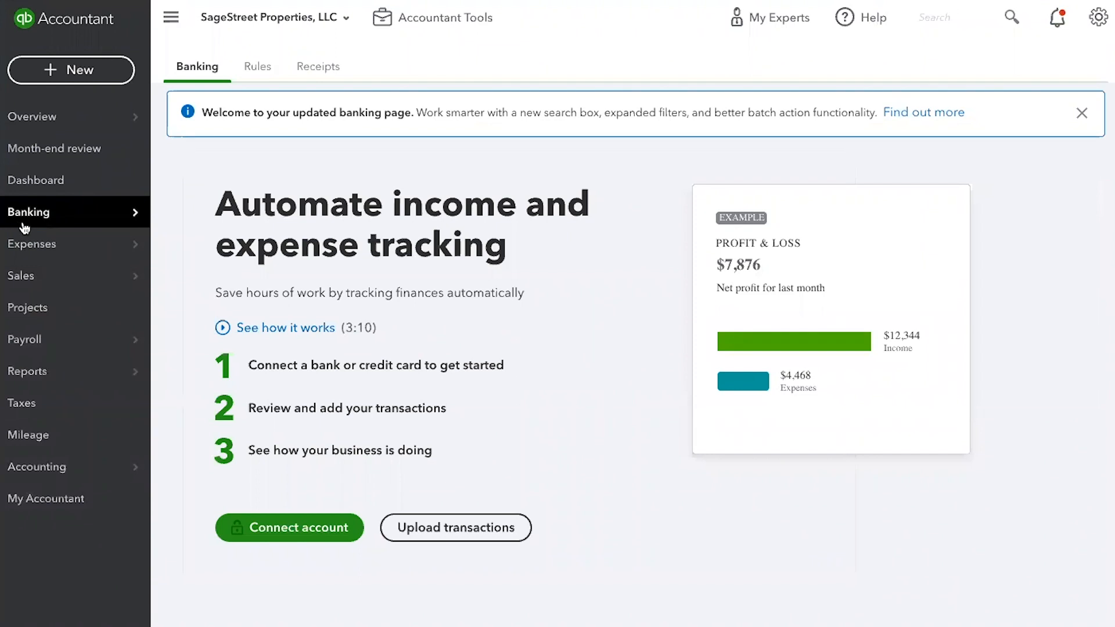
left_click(329, 69)
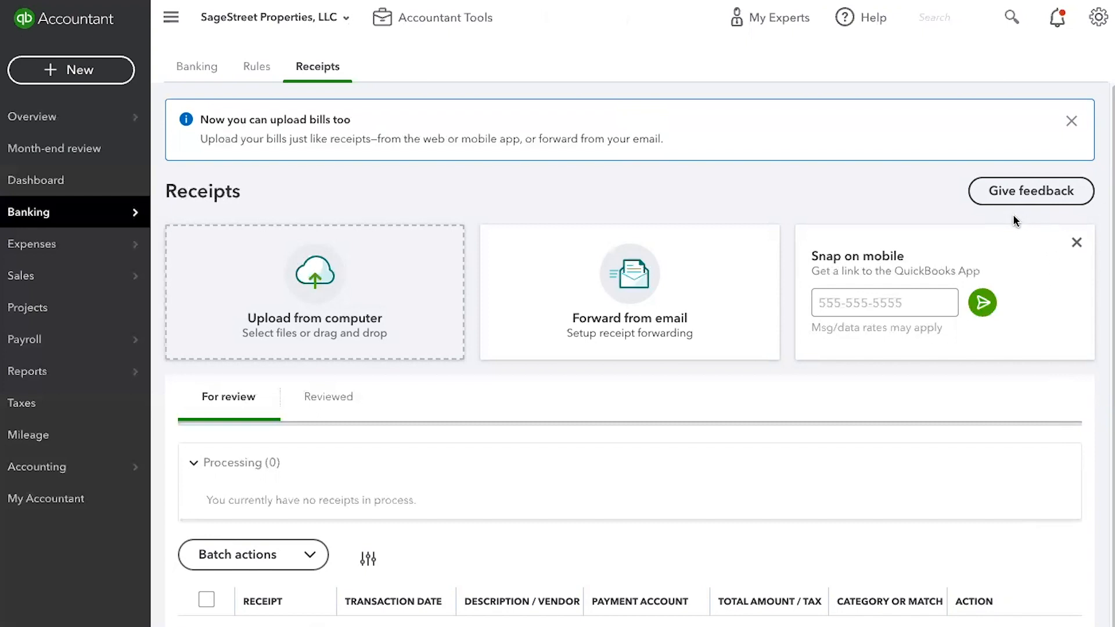
left_click_drag(976, 213, 268, 296)
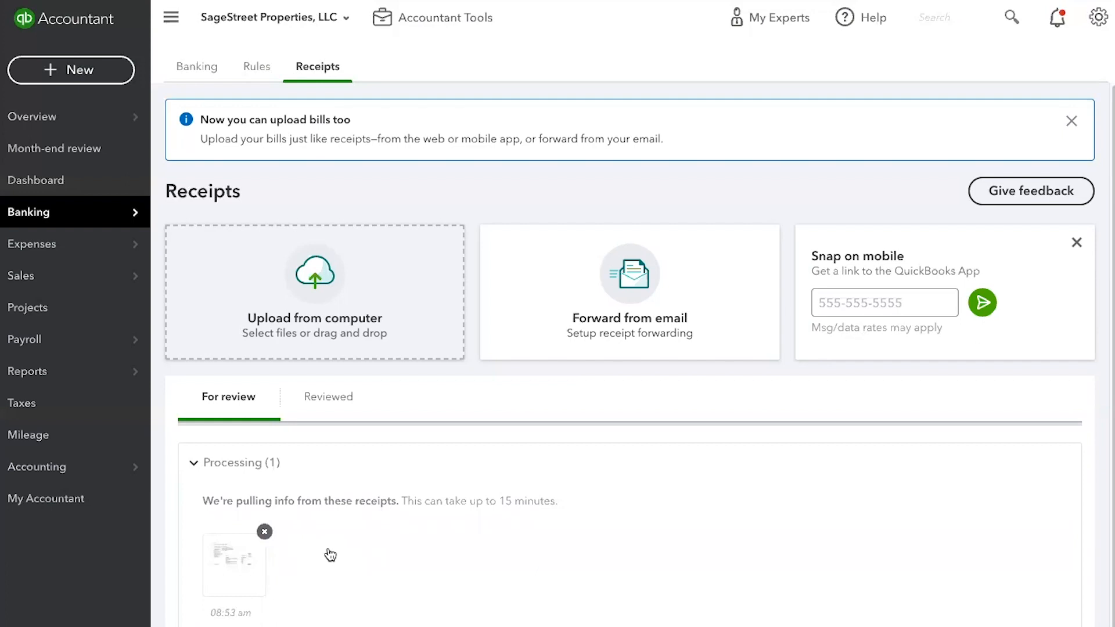
- Open the uploaded $31.60 receipt that is not marked duplicate for review and set its document type to Bill
scroll(428, 519, "down", 5)
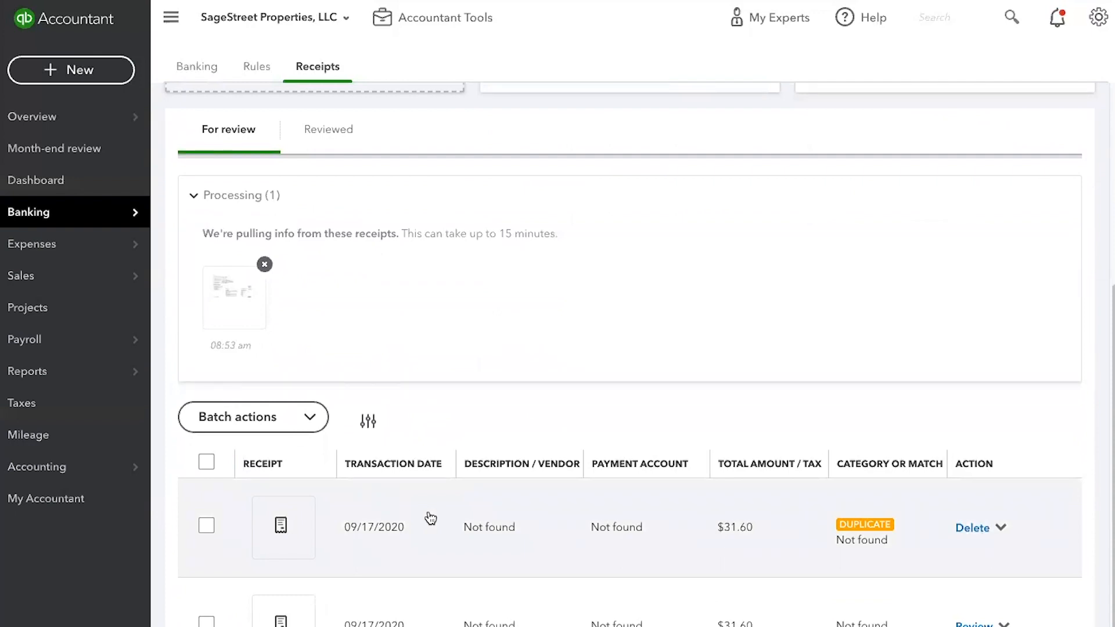
mouse_move(282, 621)
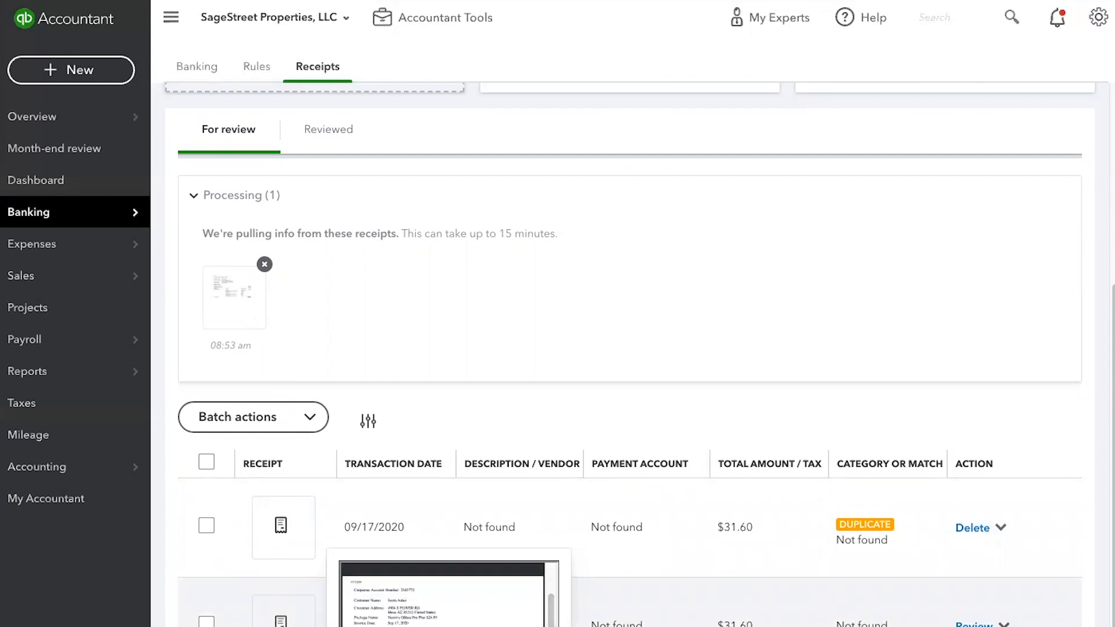
left_click(958, 624)
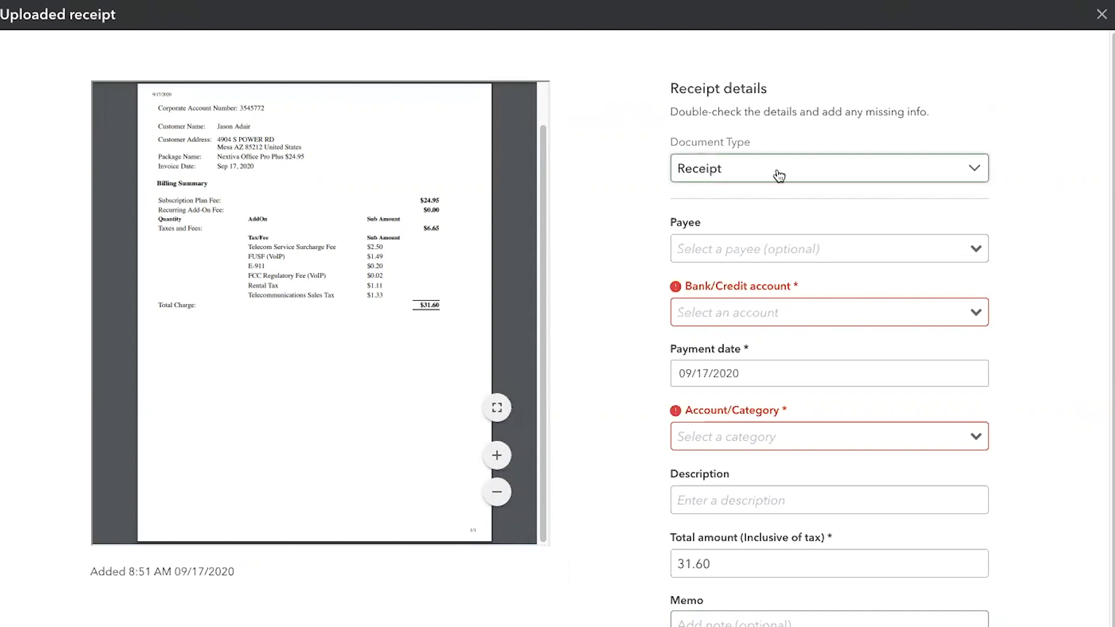
left_click(978, 172)
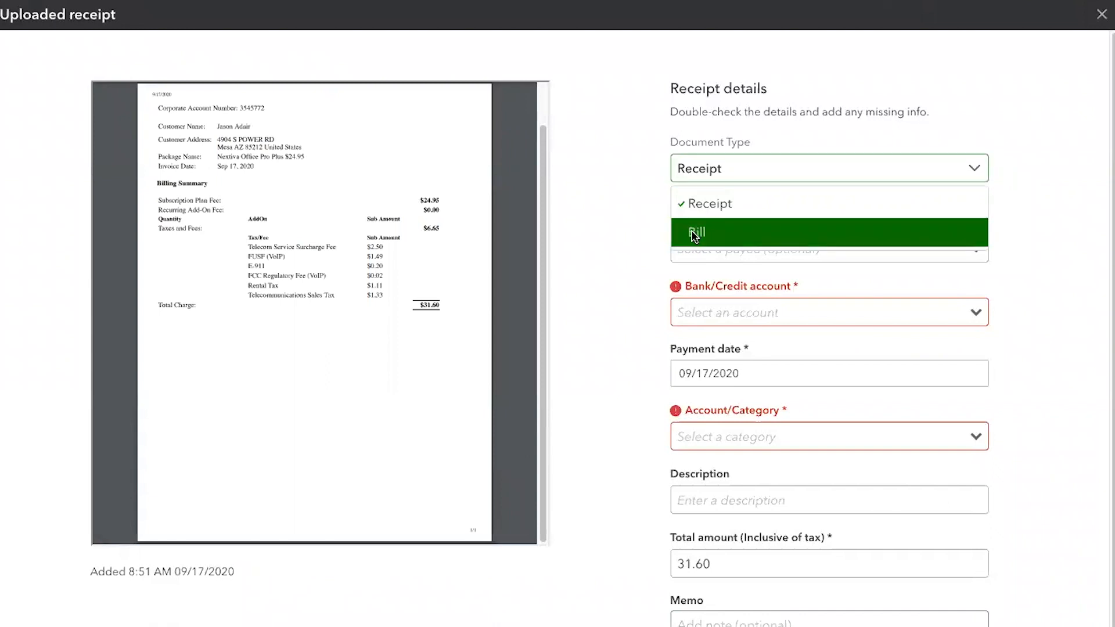
left_click(695, 234)
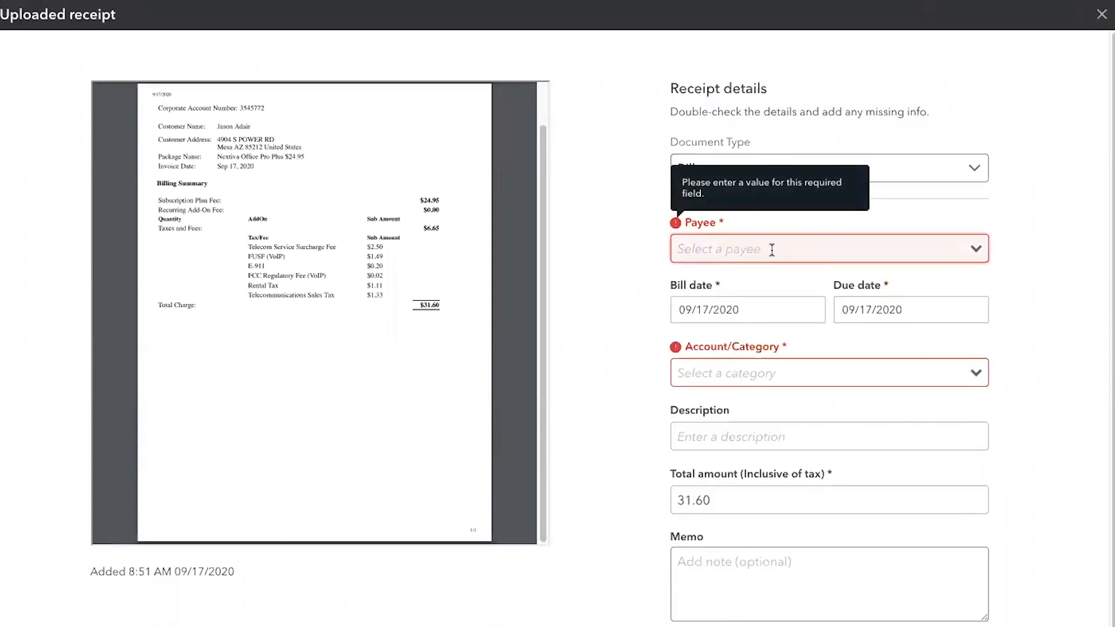
- Add Nextiva as a new vendor and use it as the uploaded bill's payee
type("Nextiva")
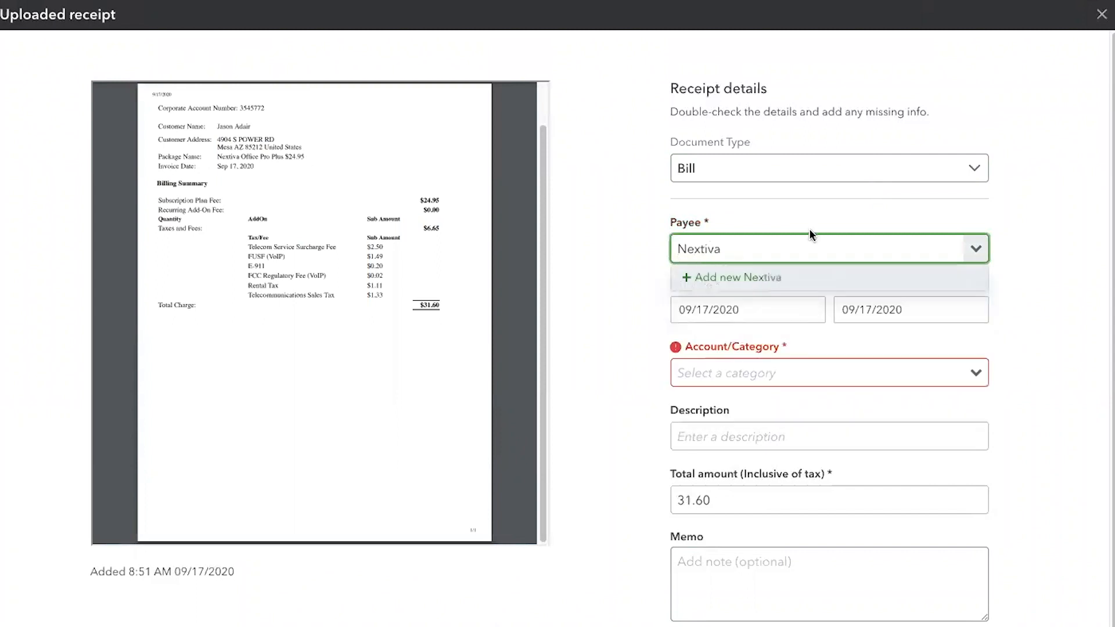
left_click(763, 277)
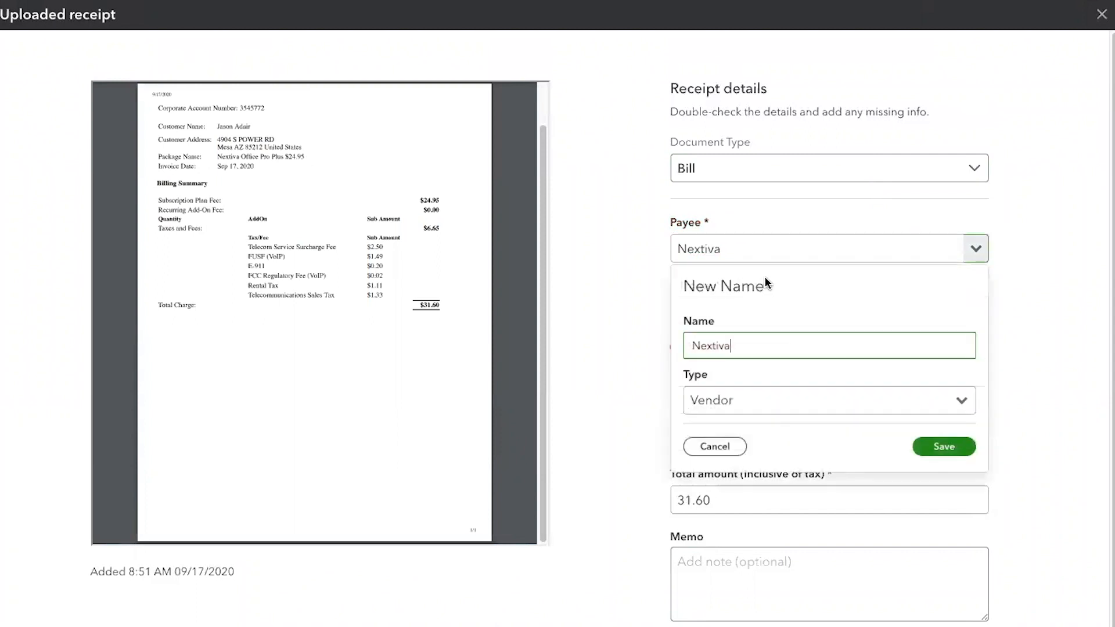
left_click(941, 449)
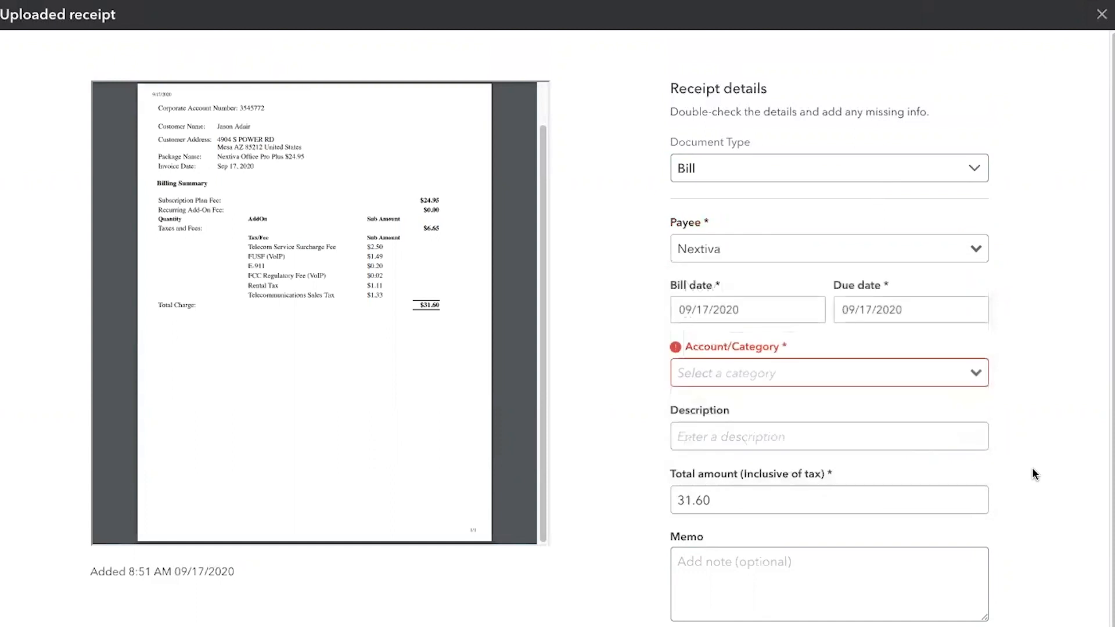
left_click(727, 251)
mouse_move(510, 381)
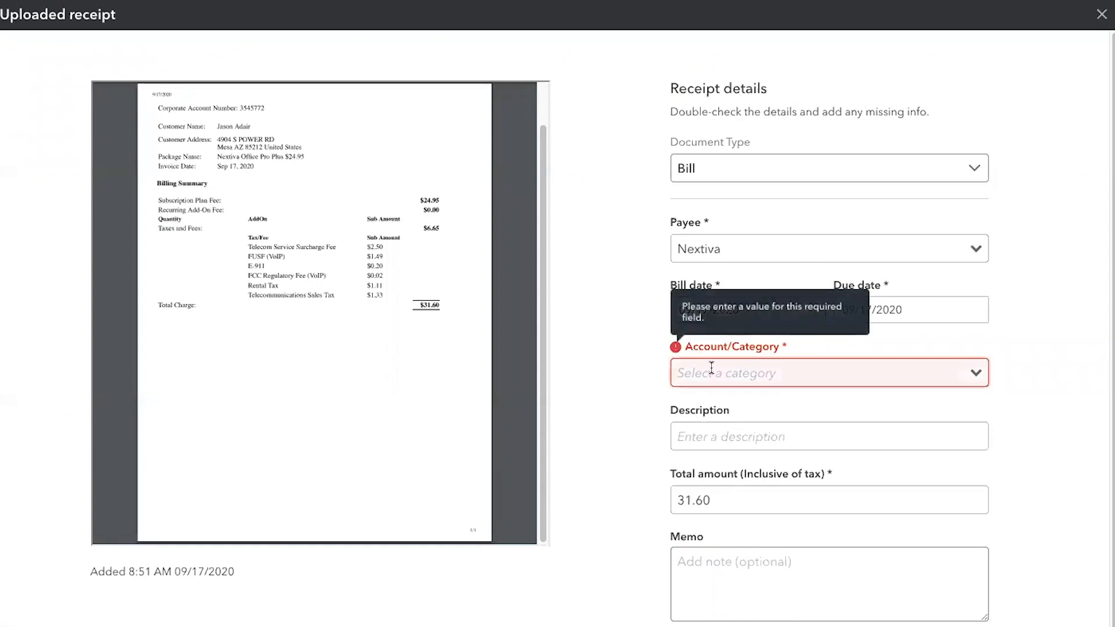
- Set the uploaded bill's account/category to 66100 Telephone
left_click(976, 376)
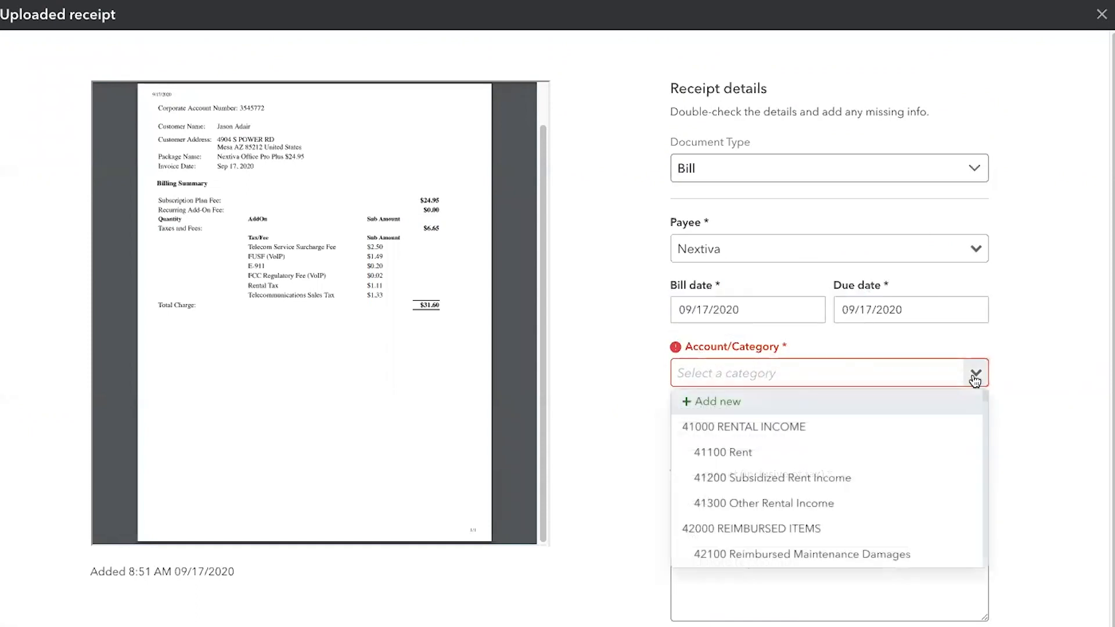
left_click(842, 376)
type("te")
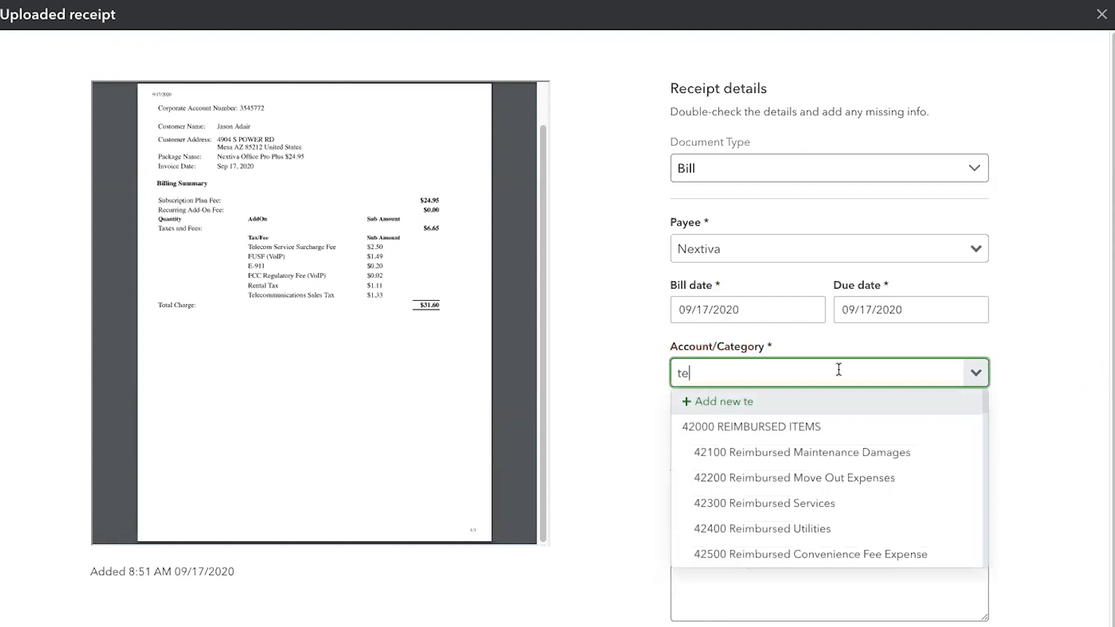
type("l")
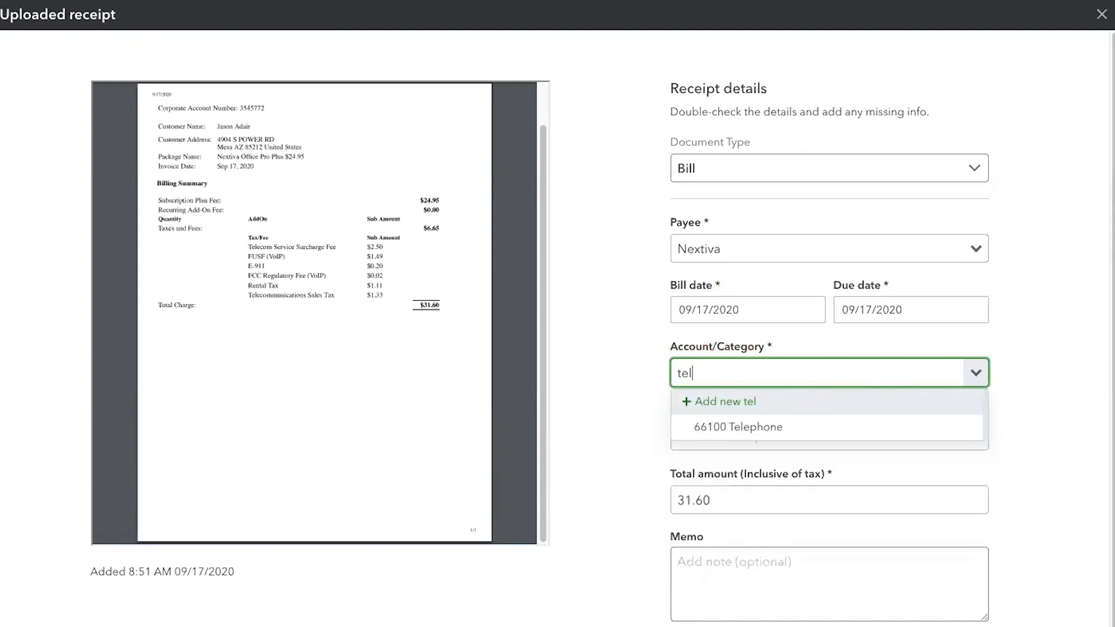
left_click(800, 429)
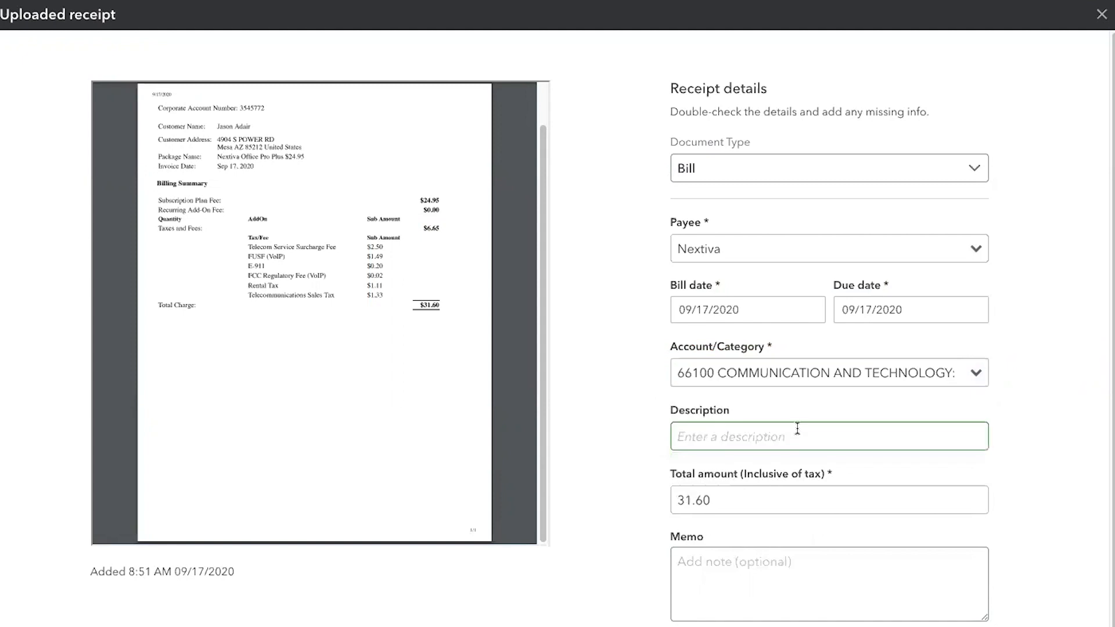
- Set the bill's description to "September telephone" and keep its total amount
left_click(786, 434)
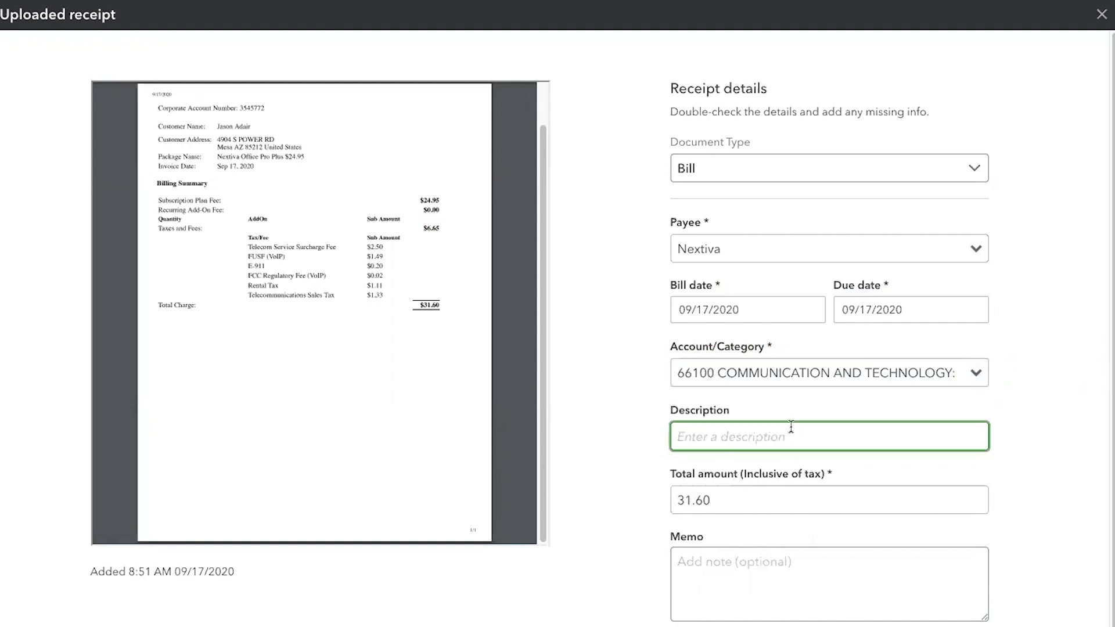
type("September telep")
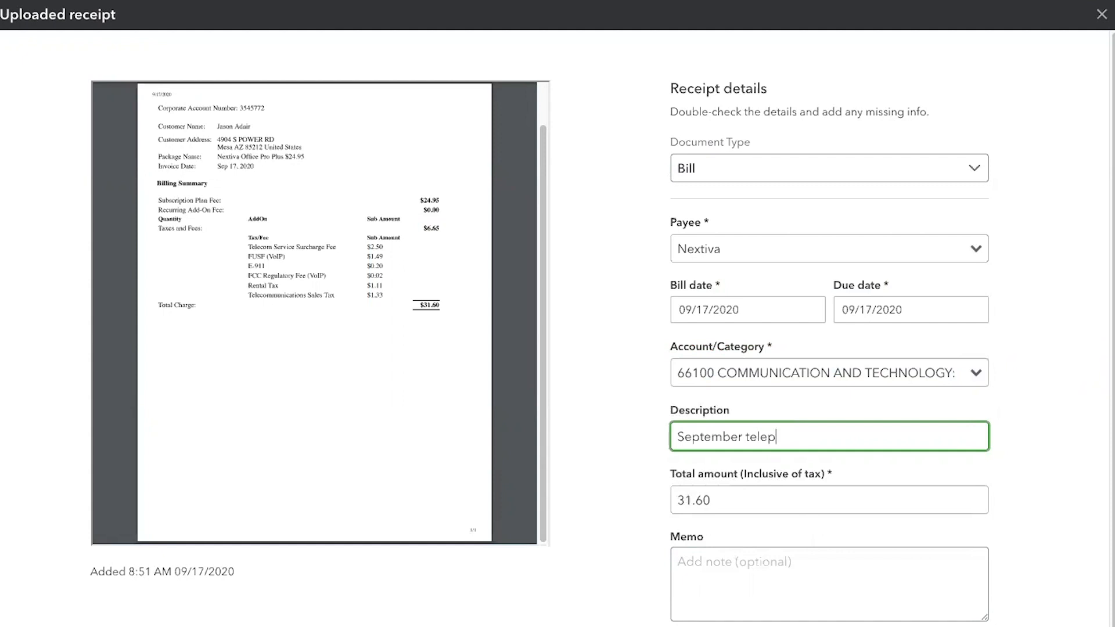
type("hone")
key("Tab")
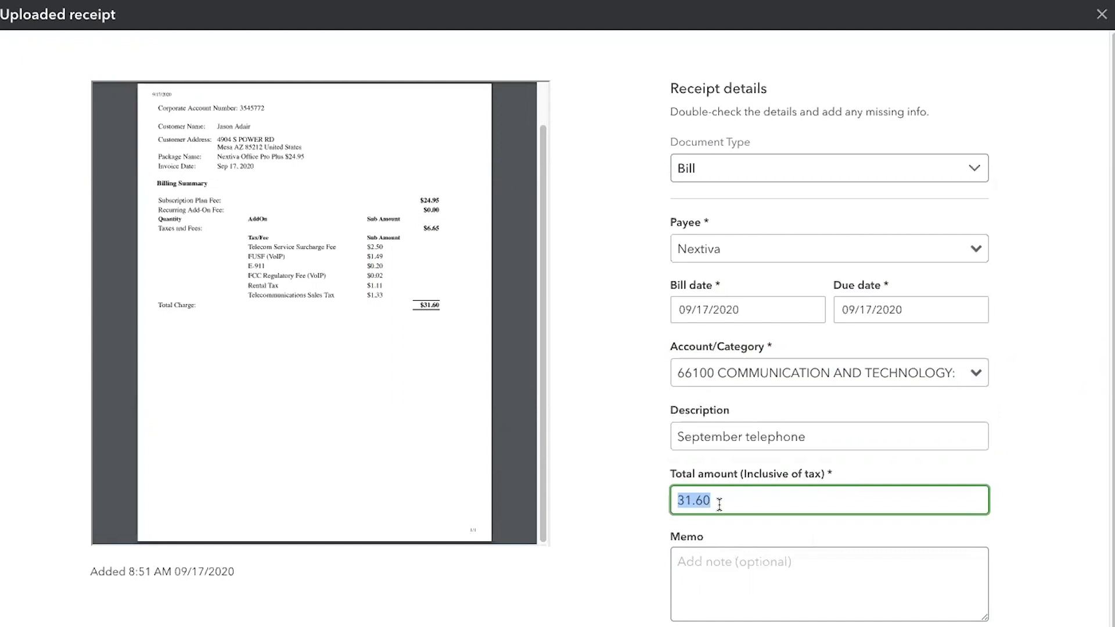
- Go through the bill's optional fields, leaving the memo and customer blank
left_click(743, 572)
scroll(748, 575, "down", 1)
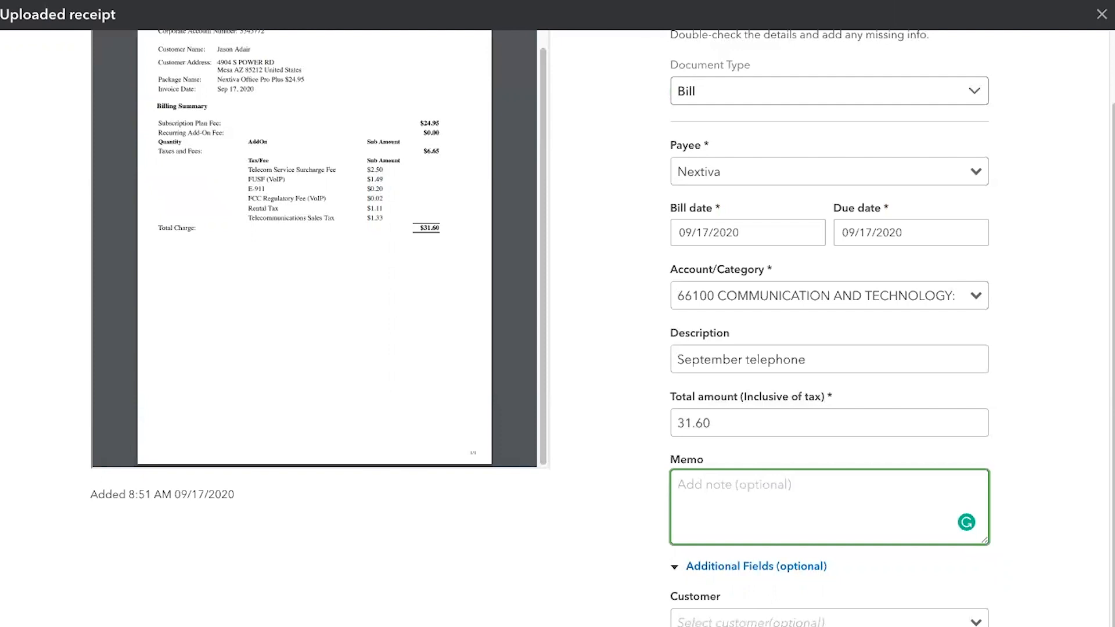
scroll(508, 594, "up", 1)
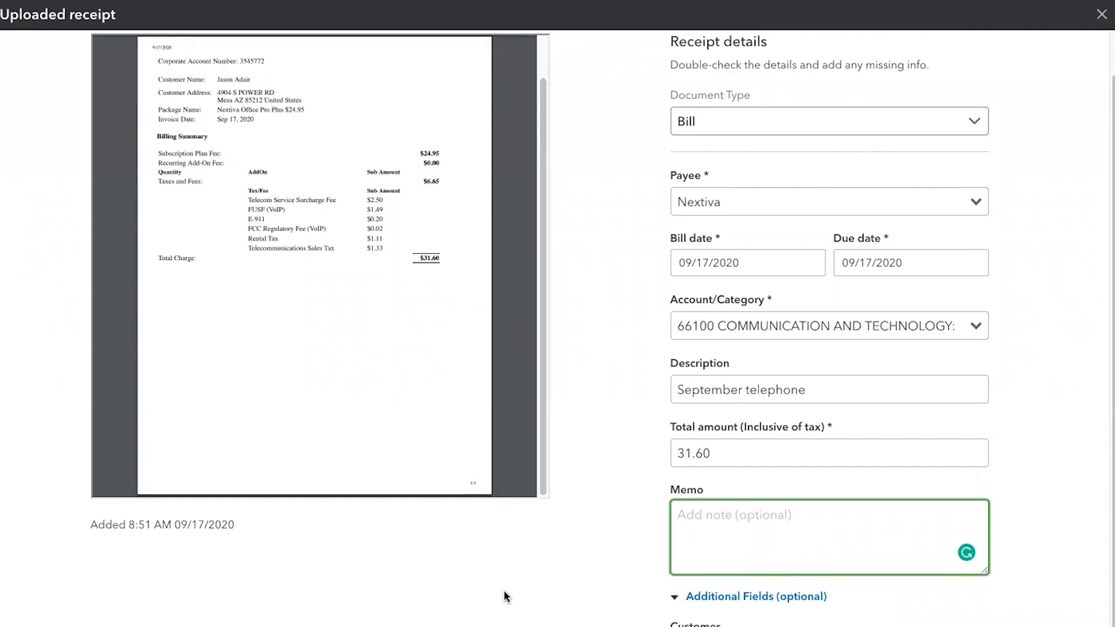
key("Tab")
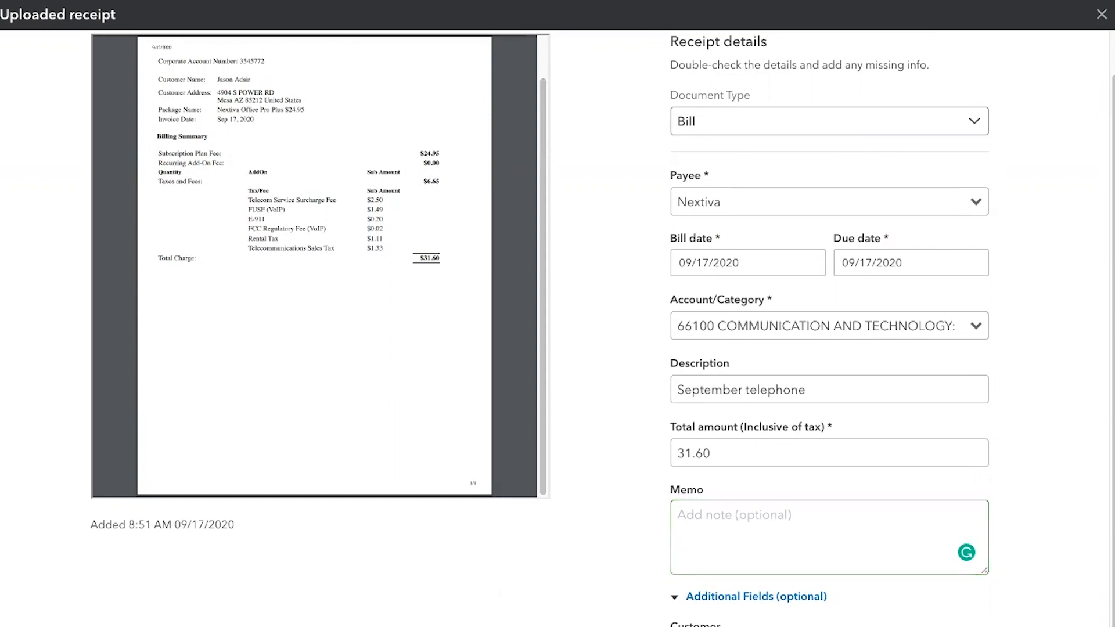
key("Tab")
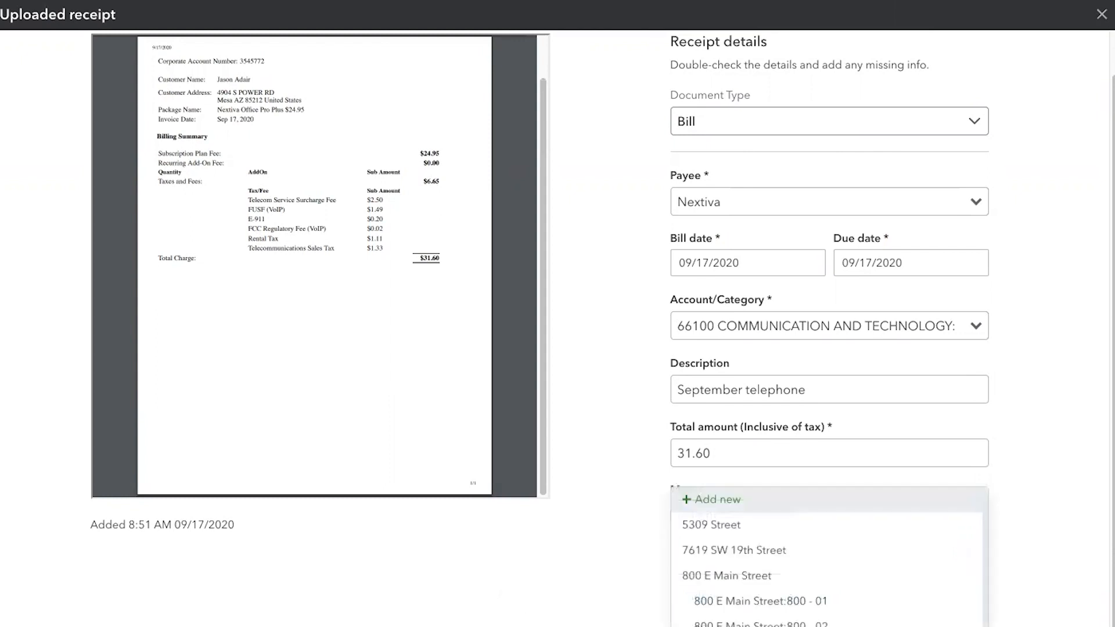
key("Tab")
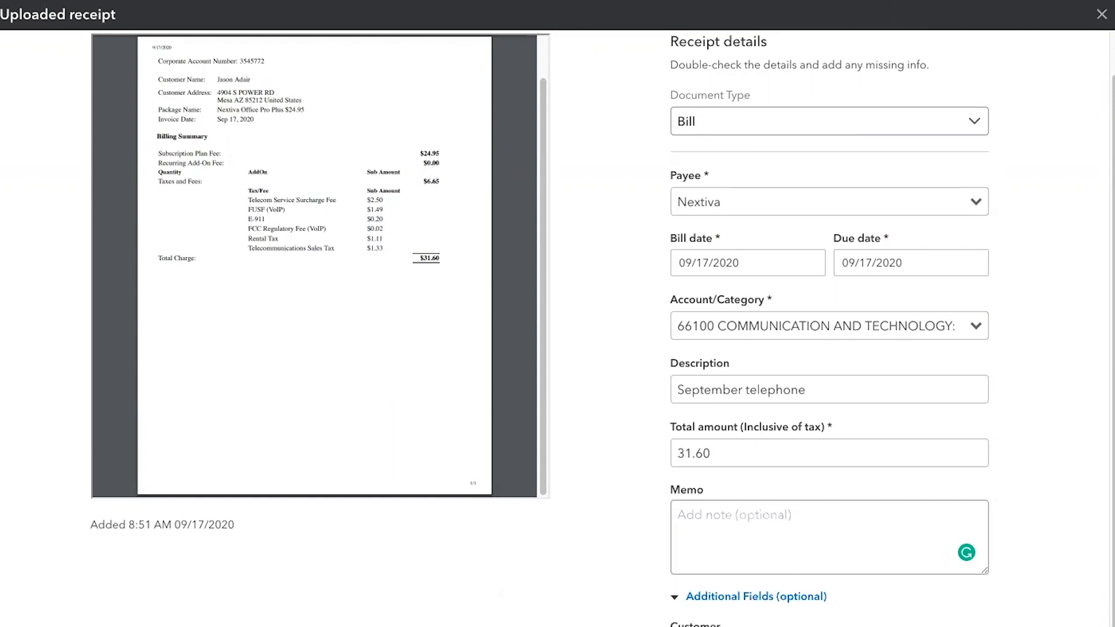
- Use the receipt's account number plus "Sep 20" as the bill's reference number, and create the bill without a class
scroll(603, 328, "down", 1)
scroll(603, 328, "up", 1)
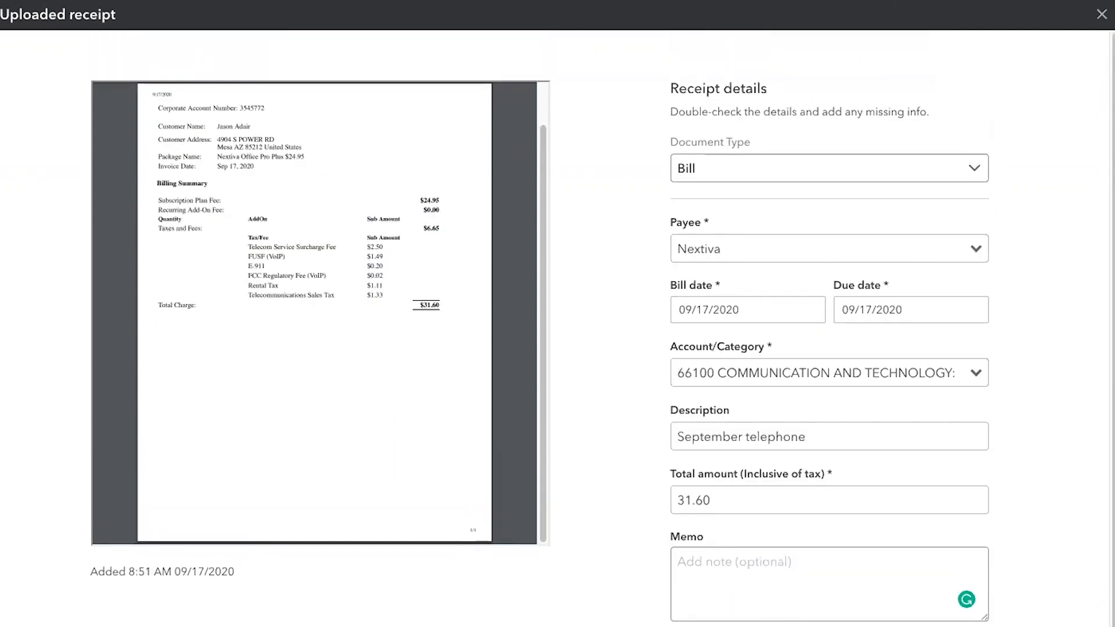
scroll(603, 328, "down", 2)
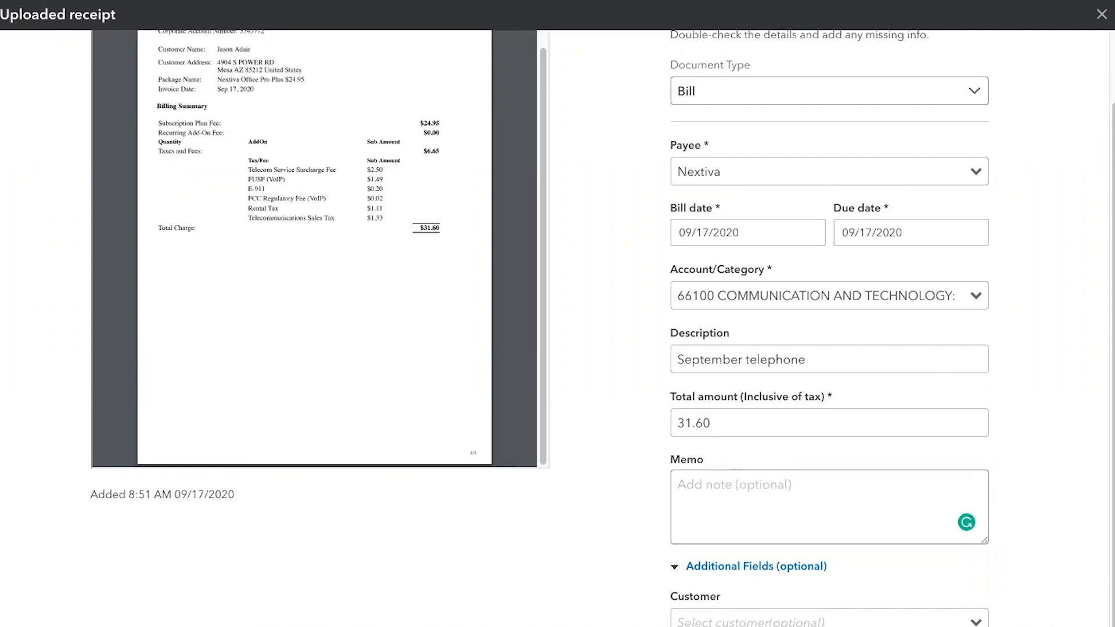
scroll(300, 559, "up", 3)
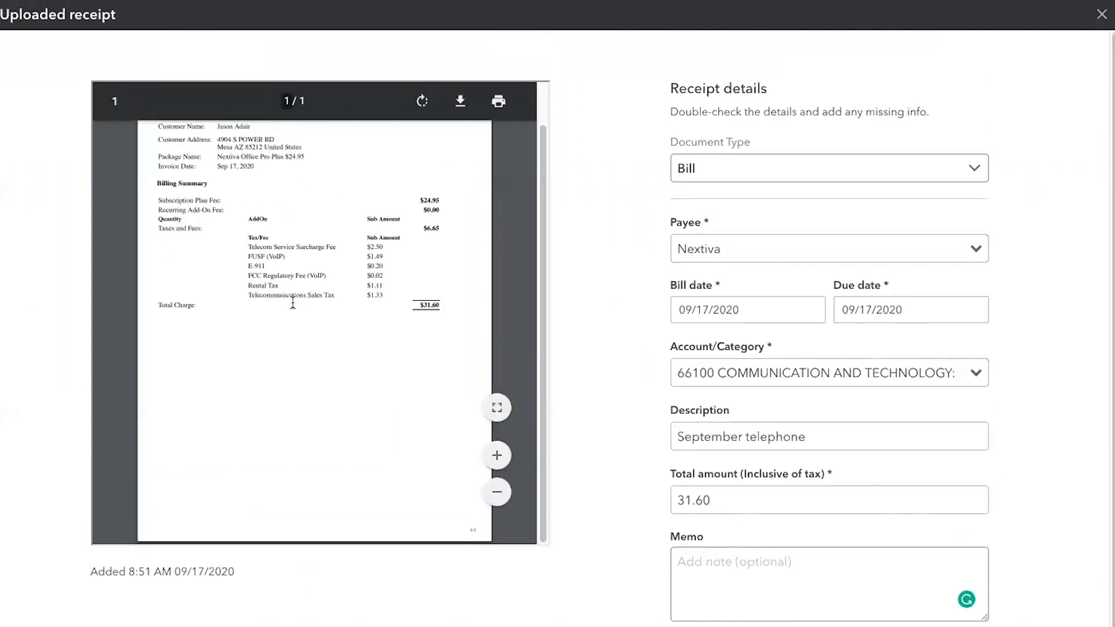
scroll(341, 404, "up", 1)
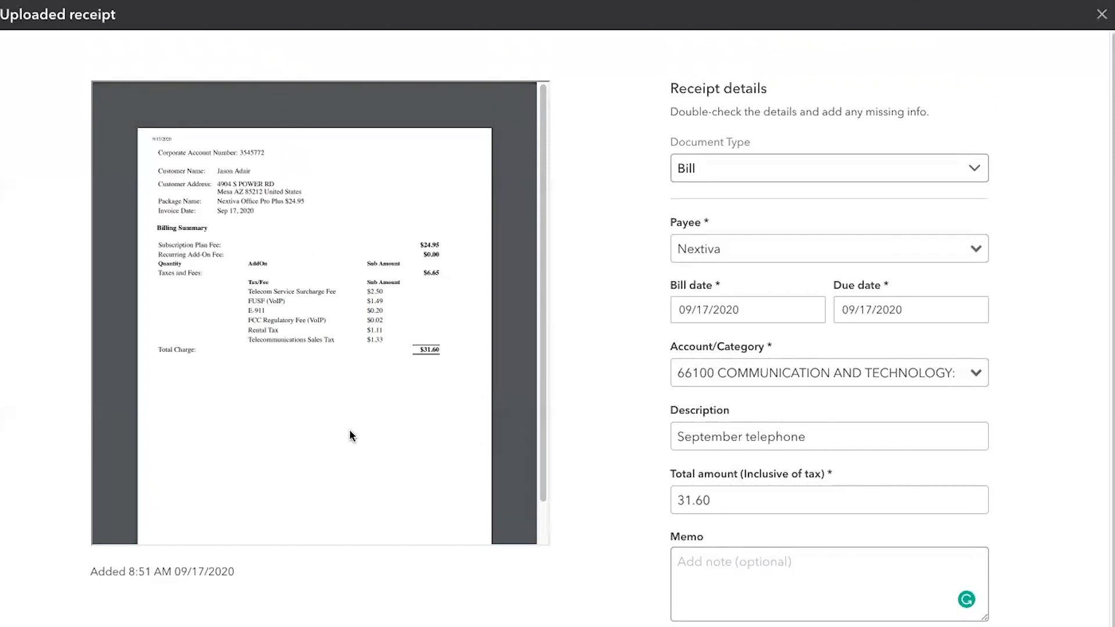
scroll(349, 435, "down", 1)
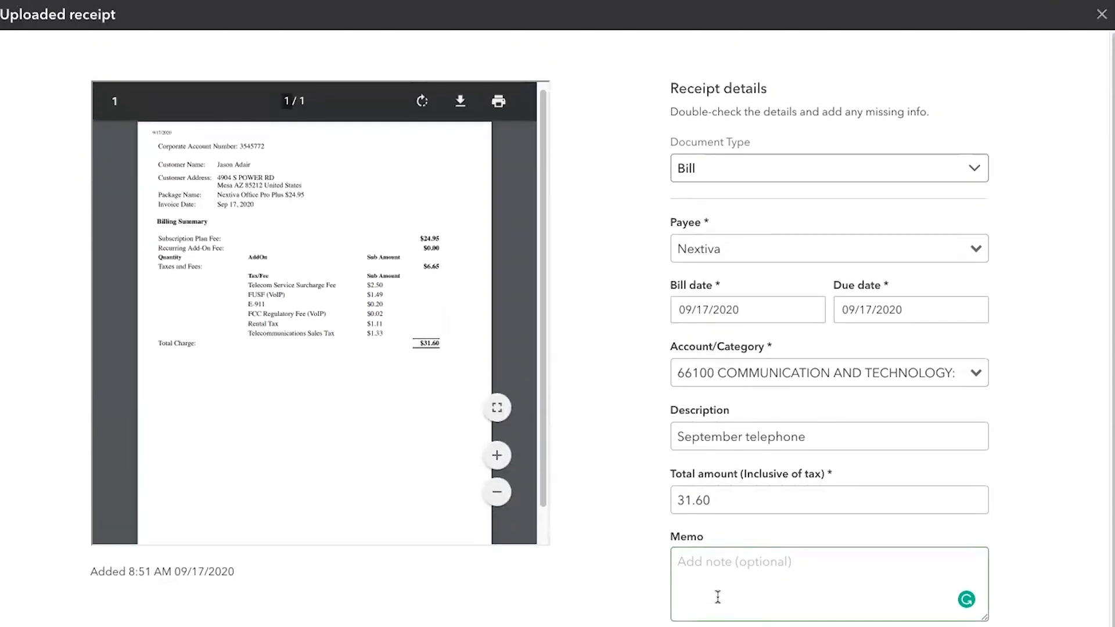
scroll(438, 463, "down", 1)
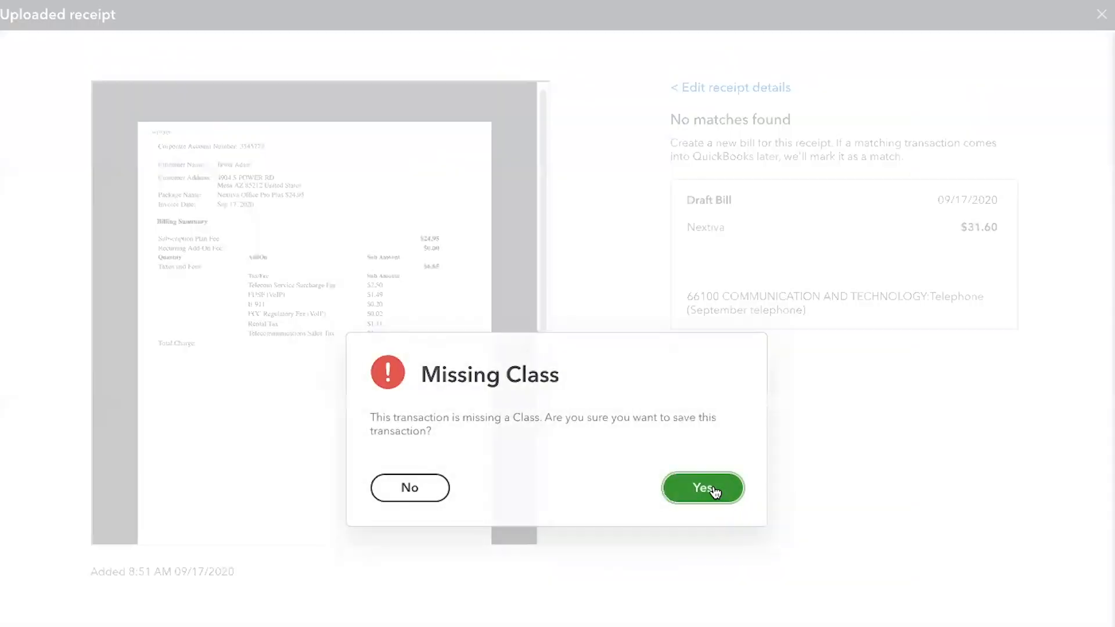
left_click(718, 490)
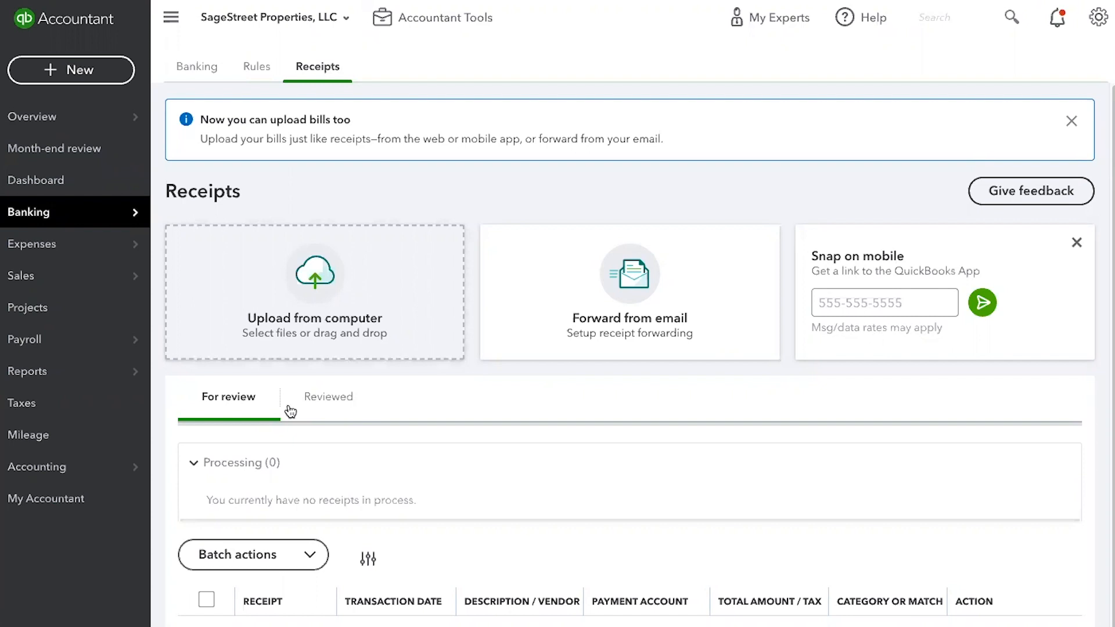
- Go to the expense transactions, start paying bills, and keep 10200 BOA - Operating Account as the payment account
left_click(26, 245)
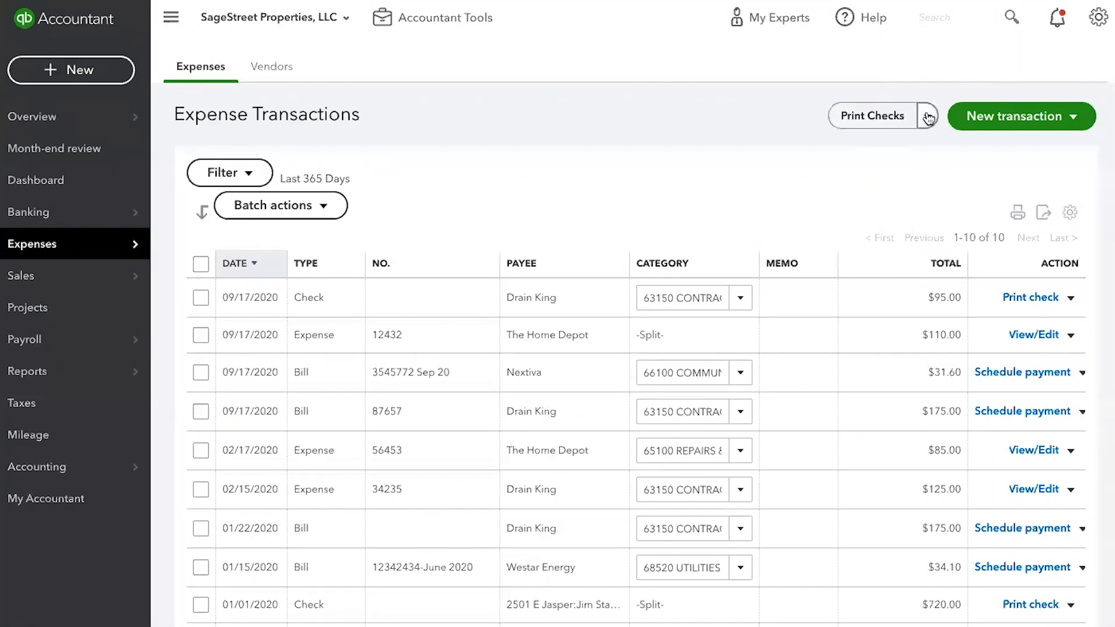
mouse_move(928, 116)
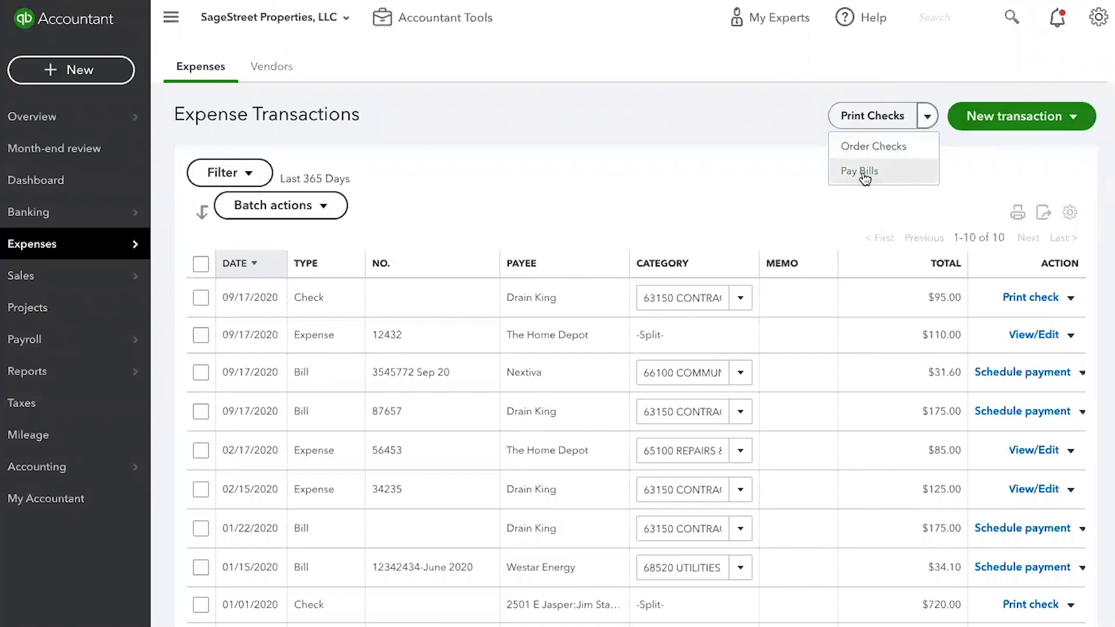
left_click(80, 76)
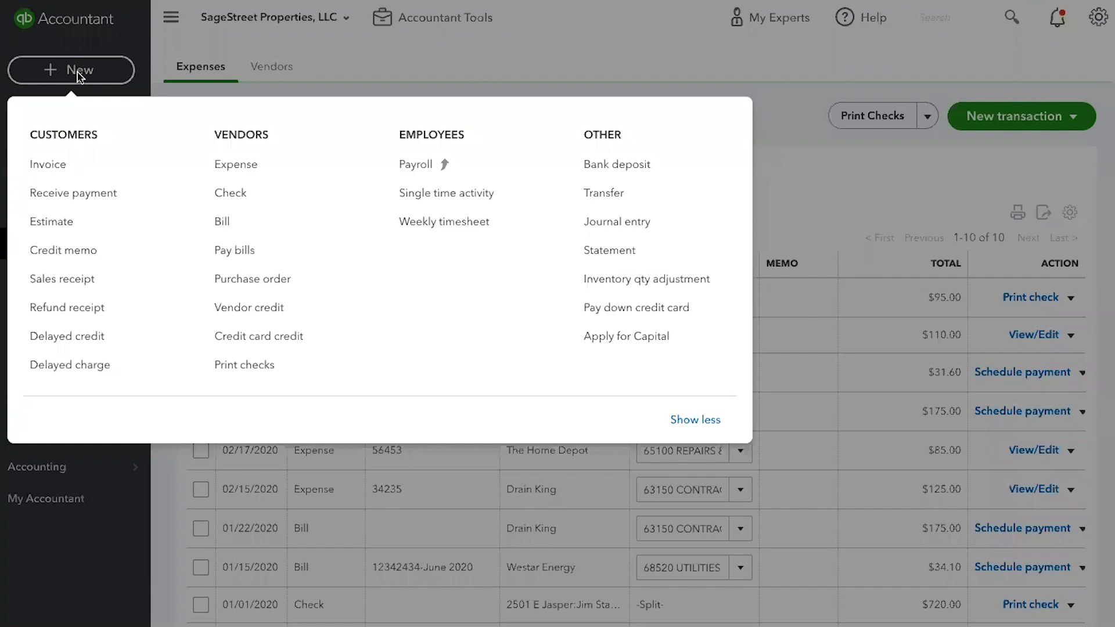
left_click(244, 251)
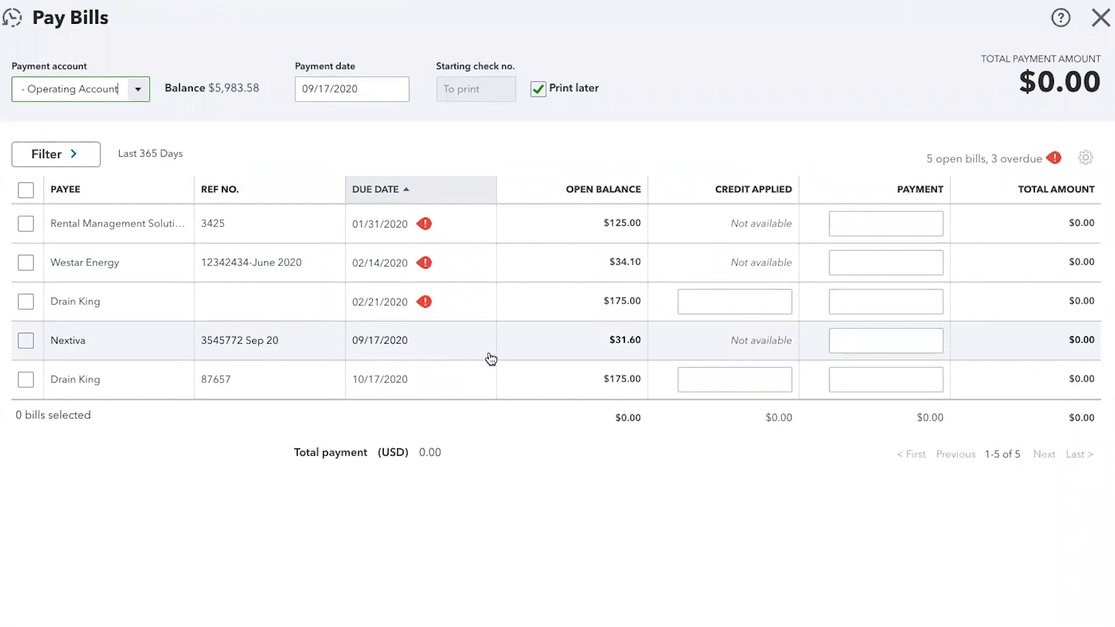
left_click(140, 93)
left_click(140, 94)
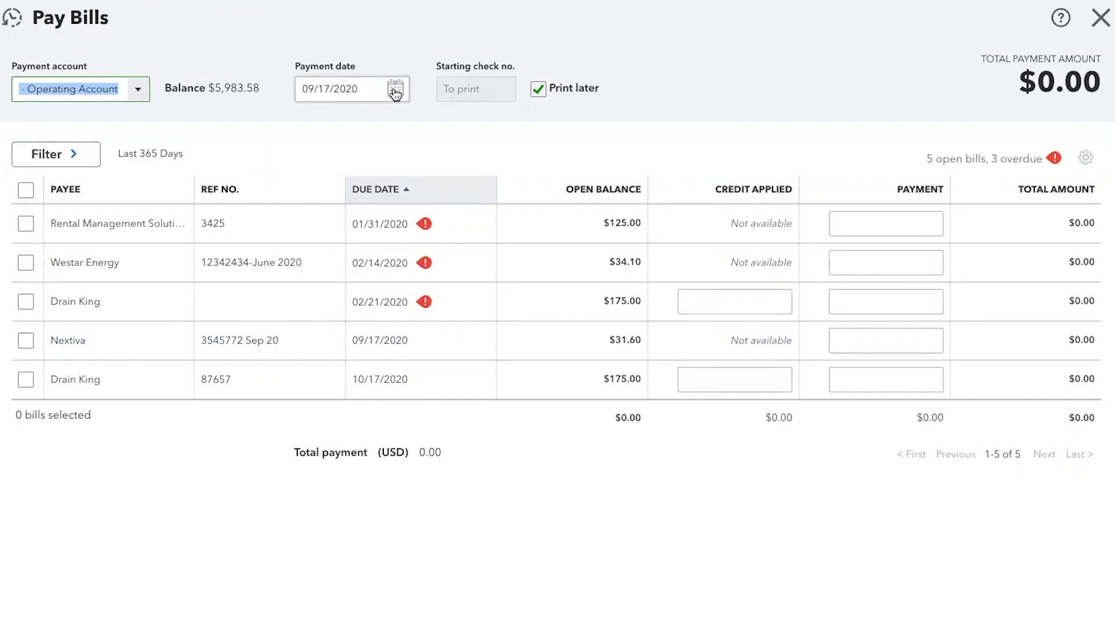
left_click(472, 89)
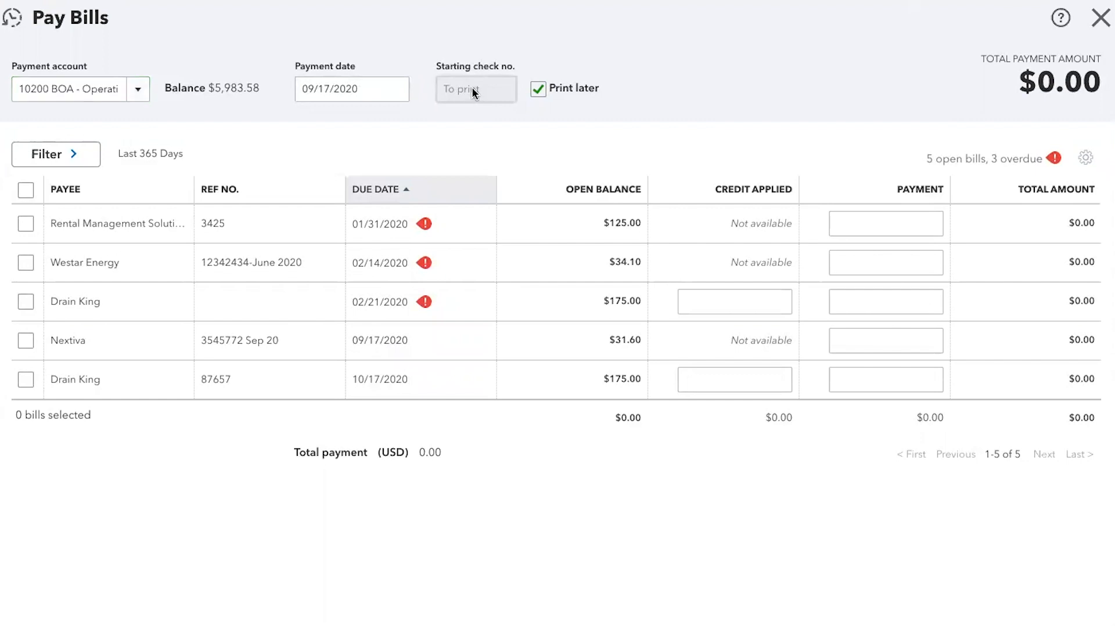
- Try using starting check number 1010 for the bill payments instead of printing them later
left_click(539, 88)
left_click_drag(450, 91, 441, 92)
type("1010")
left_click(526, 123)
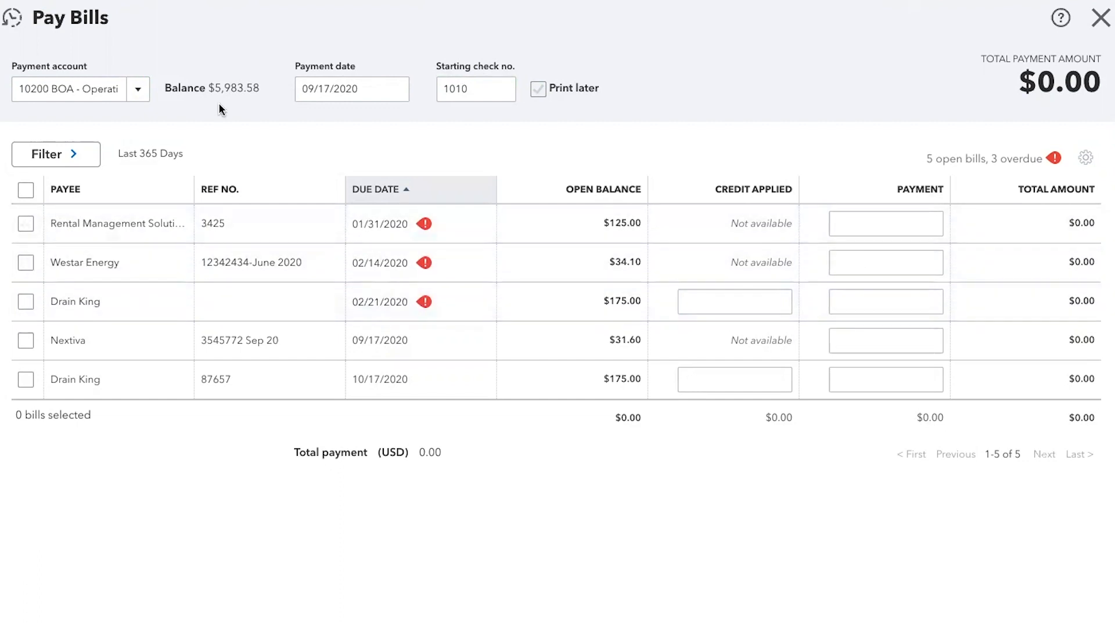
left_click(536, 90)
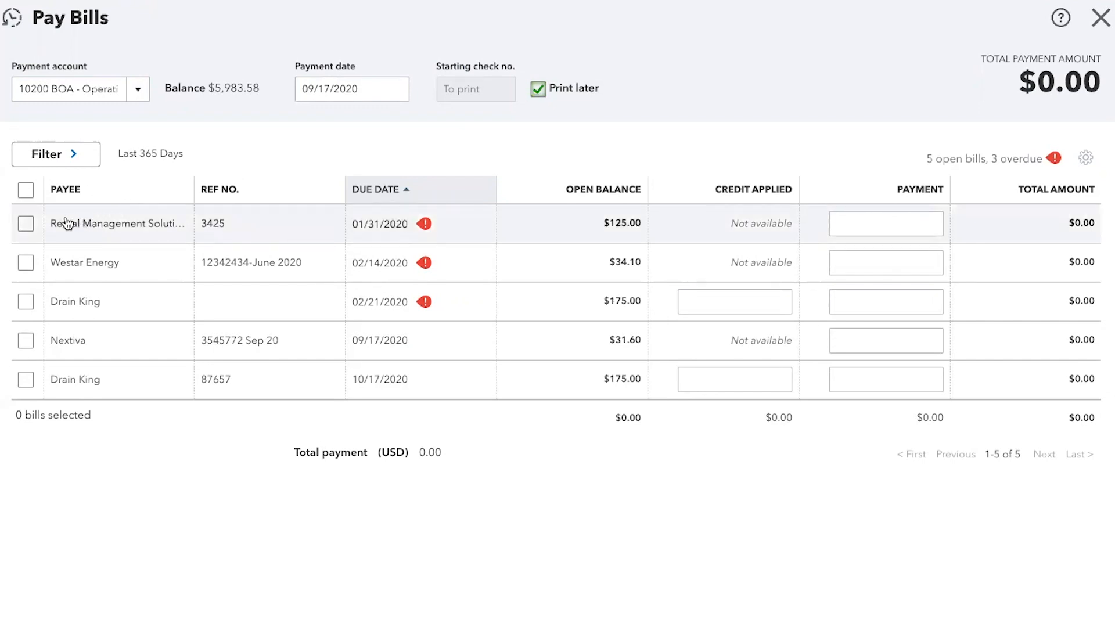
- Select the overdue bills from Rental Management Solutions, Westar Energy and Drain King, and save their payments for later printing
left_click(26, 224)
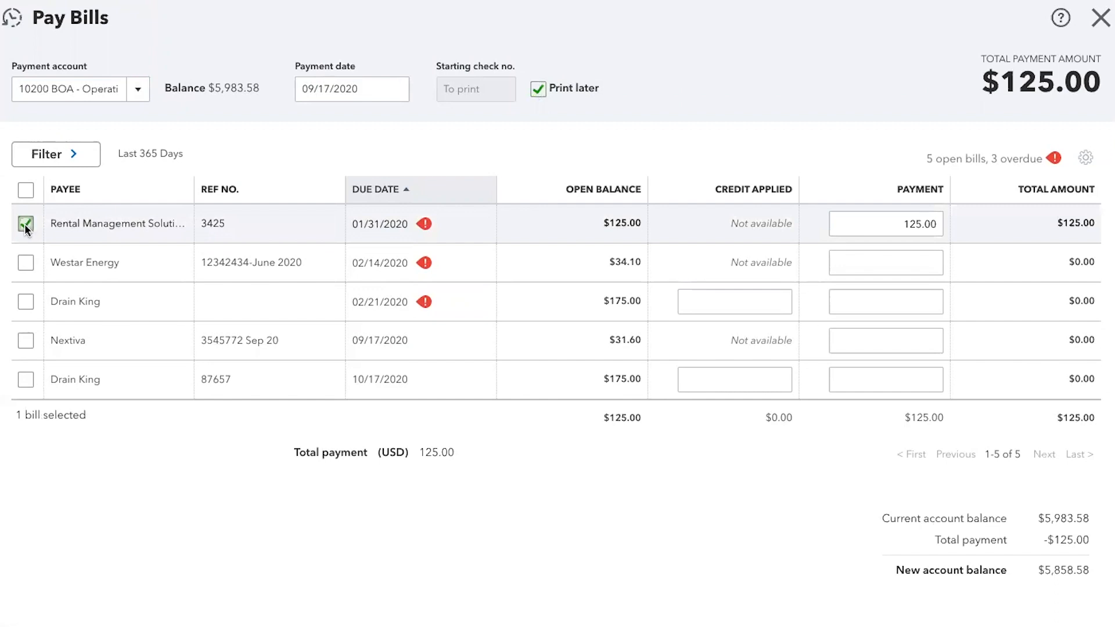
left_click(25, 263)
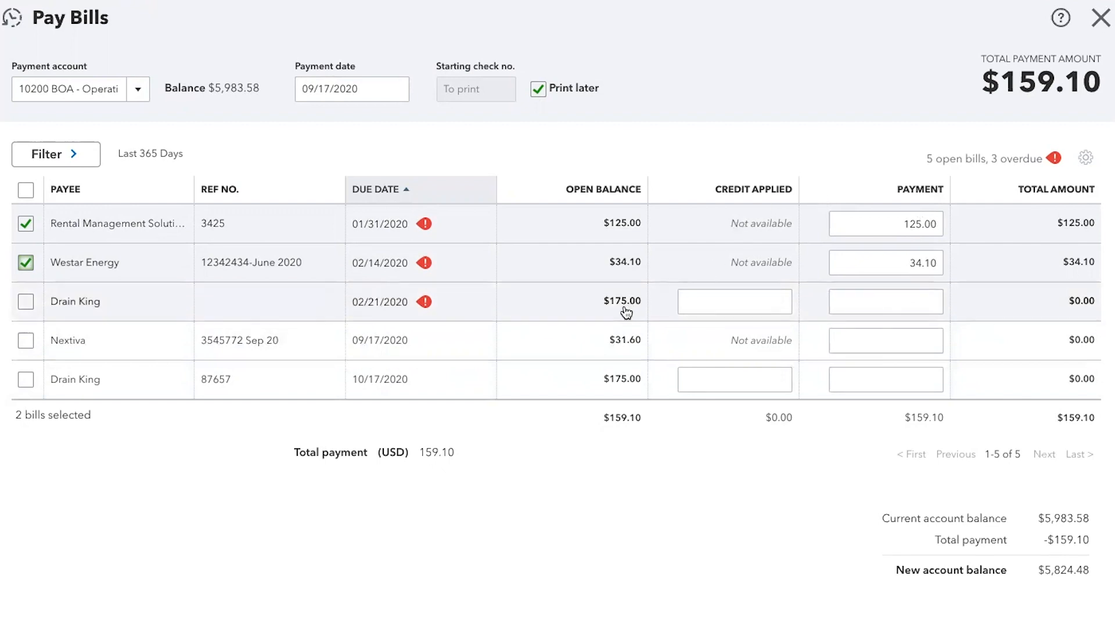
left_click(26, 302)
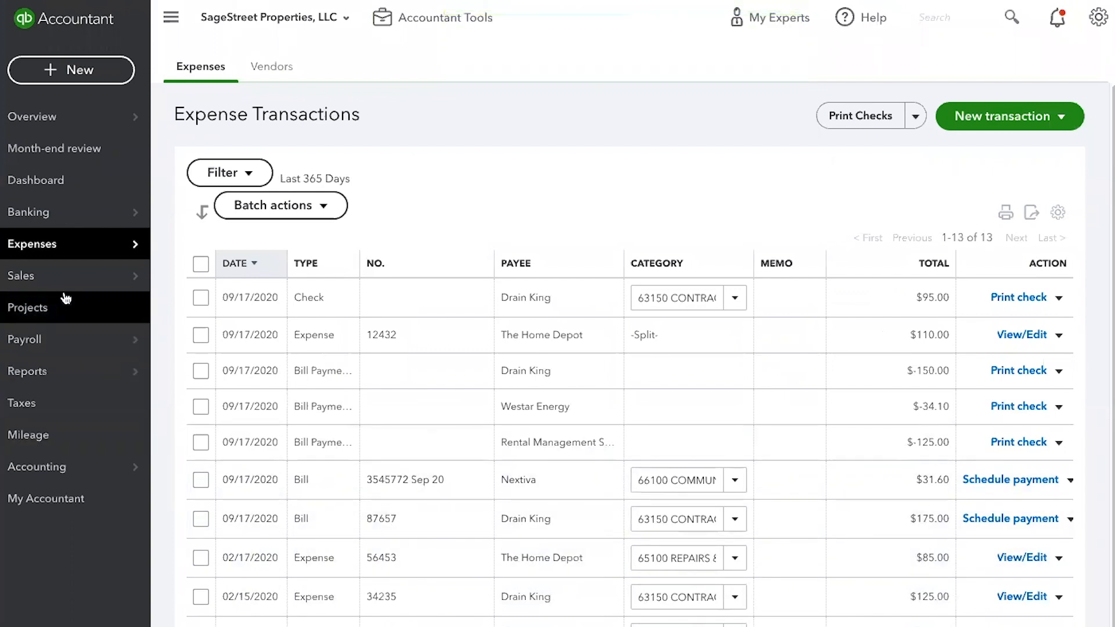
- Open the check printing list and deselect the three regular checks of $50.00, $720.00 and $95.00, keeping only the bill payments
mouse_move(50, 250)
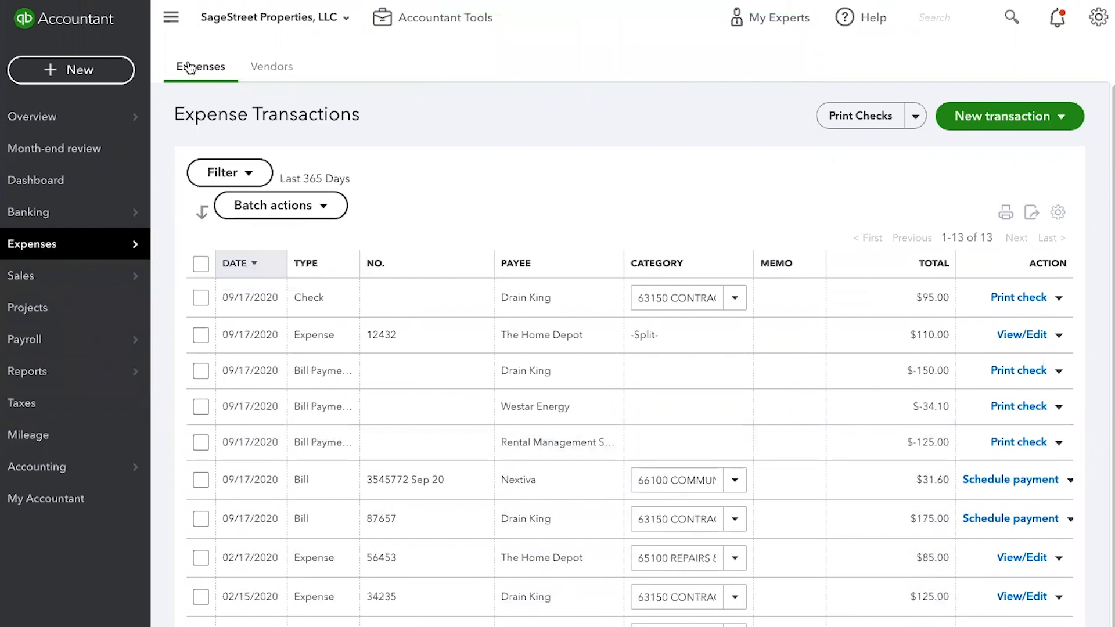
left_click(81, 76)
left_click(868, 119)
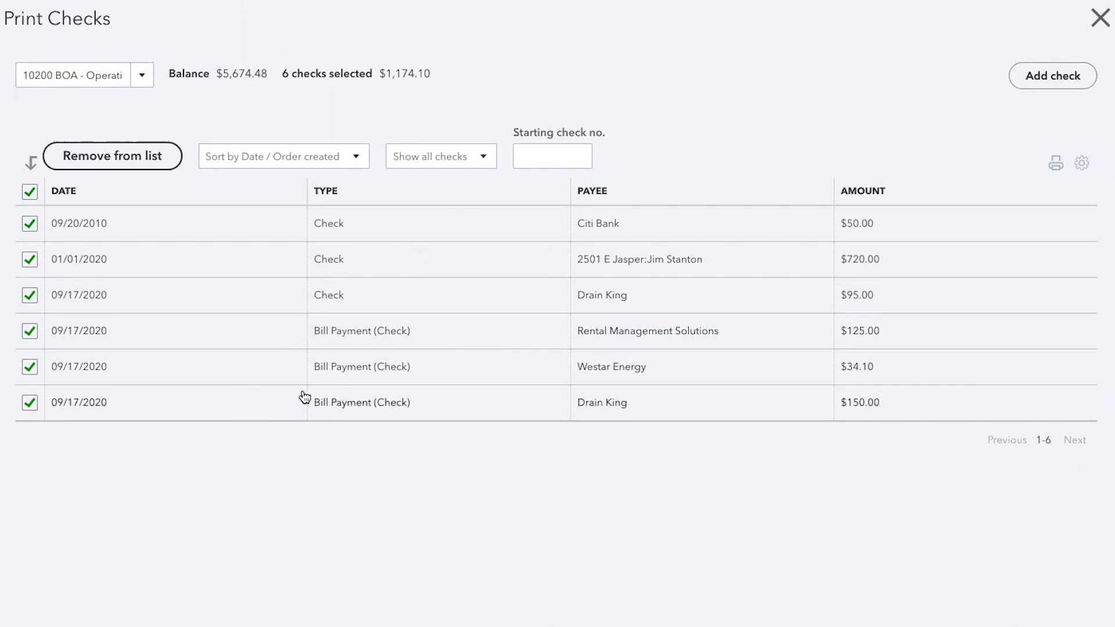
left_click(33, 297)
left_click(32, 258)
left_click(33, 226)
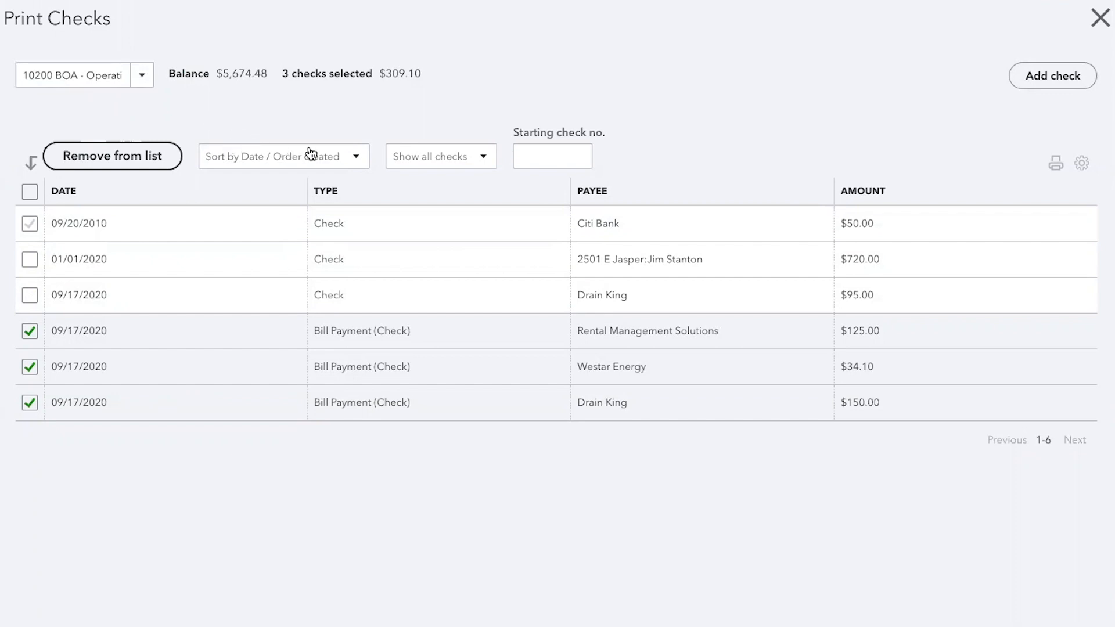
- Set the starting check number to 1010 and preview the selected bill payment checks for printing
left_click(545, 156)
type("1010")
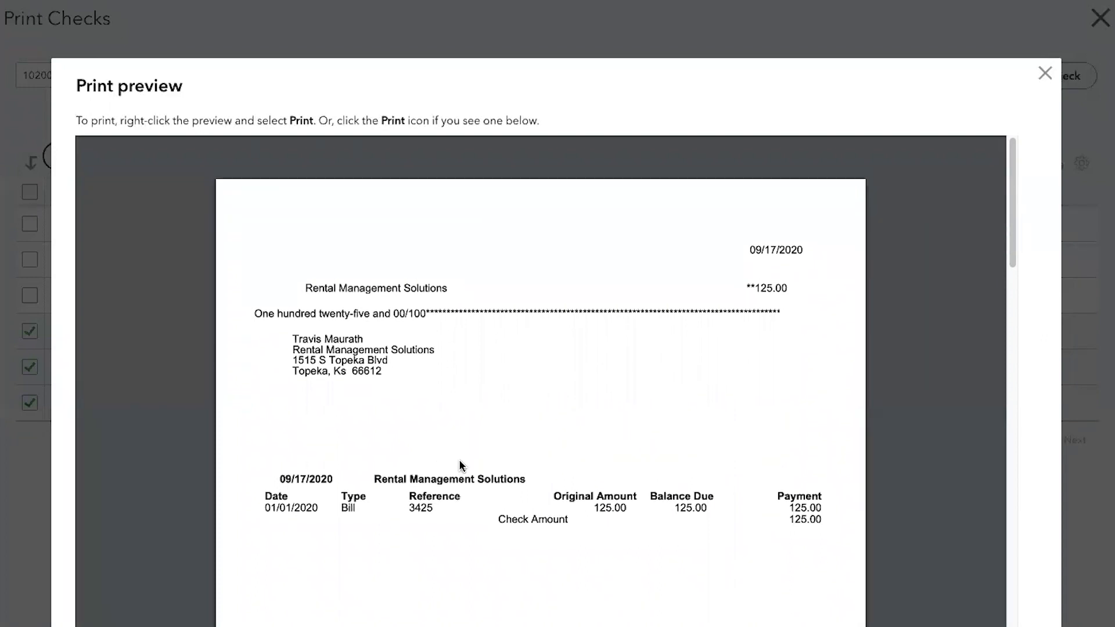
scroll(461, 466, "down", 2)
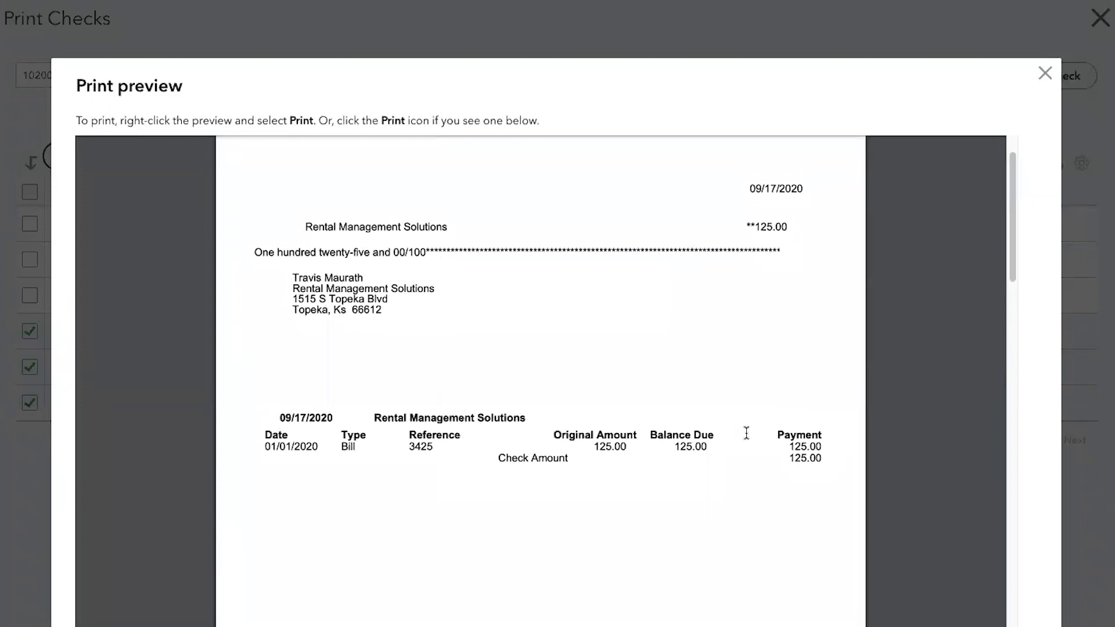
- Review the previewed checks and payment stubs for Rental Management Solutions, Westar Energy and Drain King, including the Drain King vendor credit
scroll(744, 433, "down", 4)
scroll(743, 446, "down", 11)
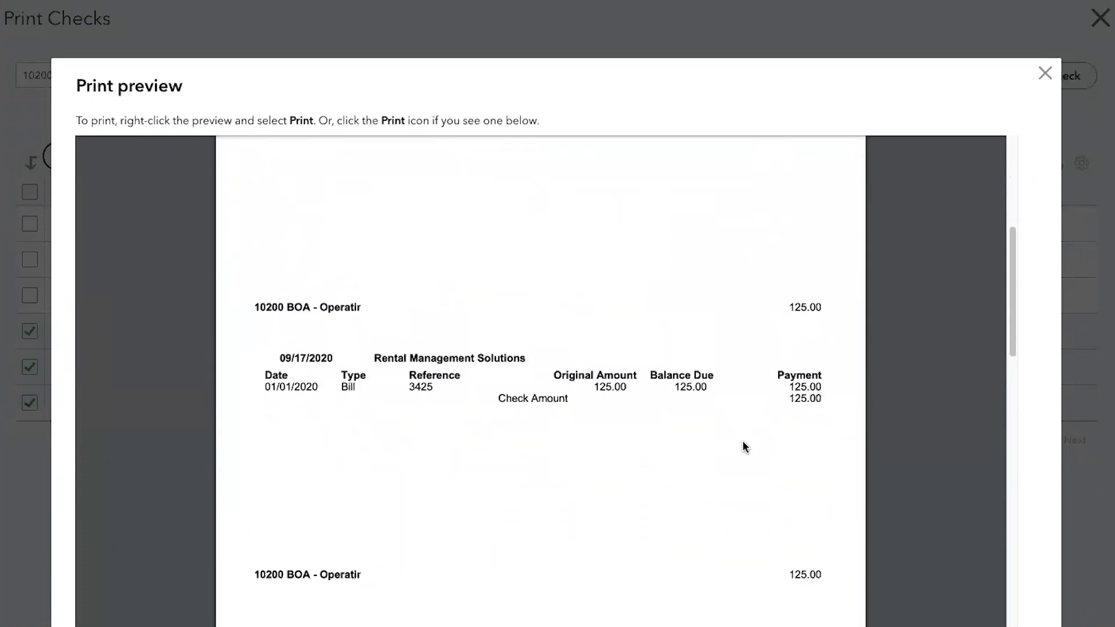
scroll(740, 452, "down", 1)
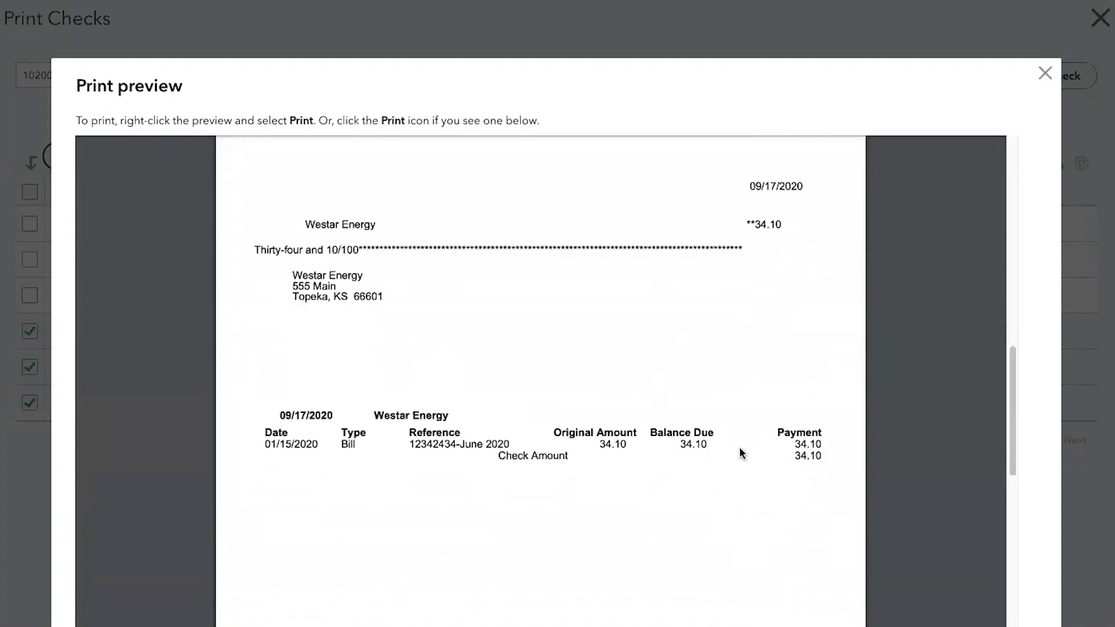
scroll(741, 452, "down", 2)
scroll(740, 447, "up", 1)
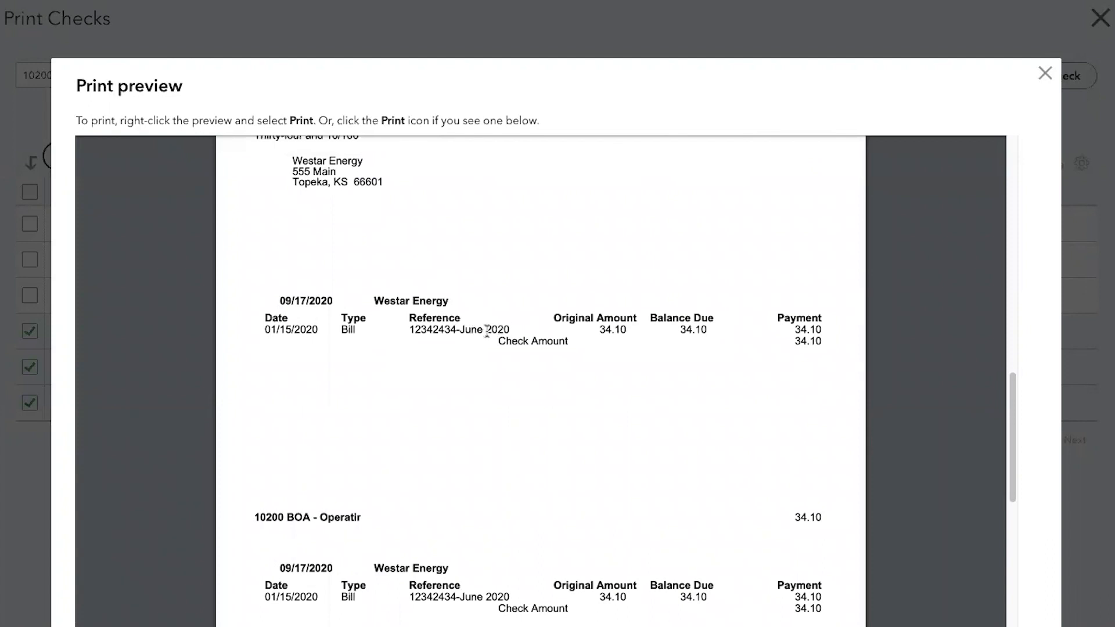
scroll(471, 419, "down", 3)
scroll(469, 422, "down", 6)
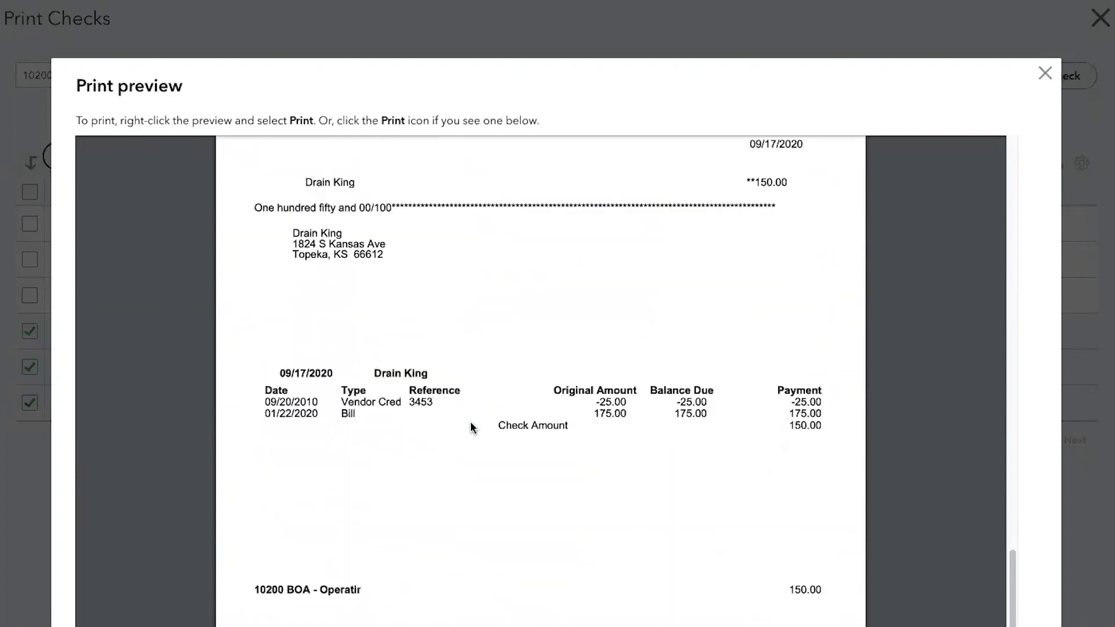
scroll(472, 428, "up", 2)
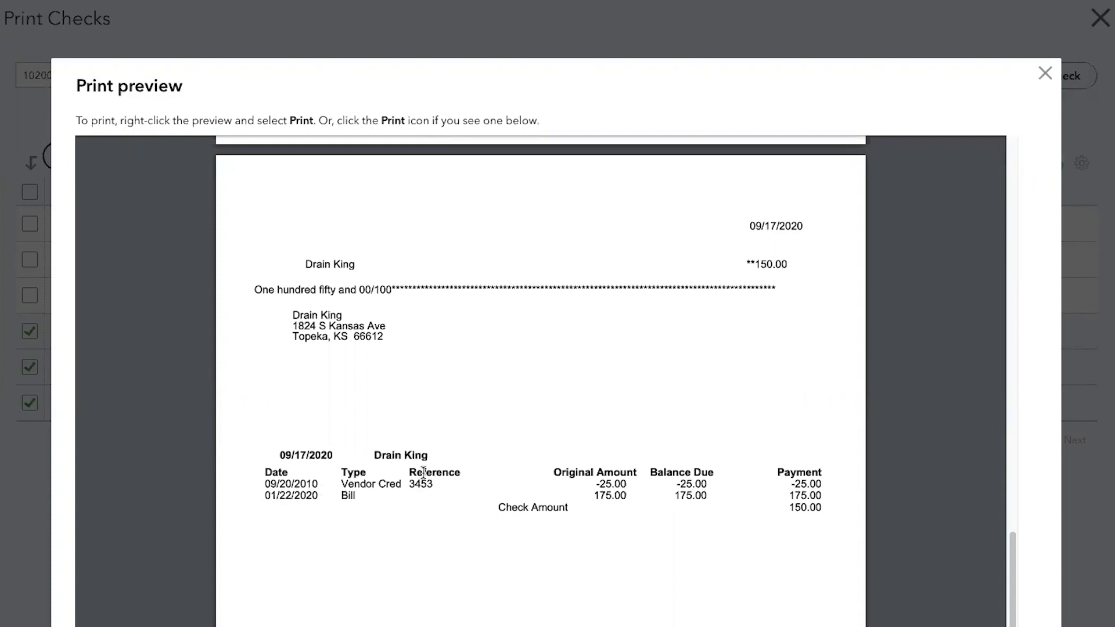
scroll(448, 534, "down", 2)
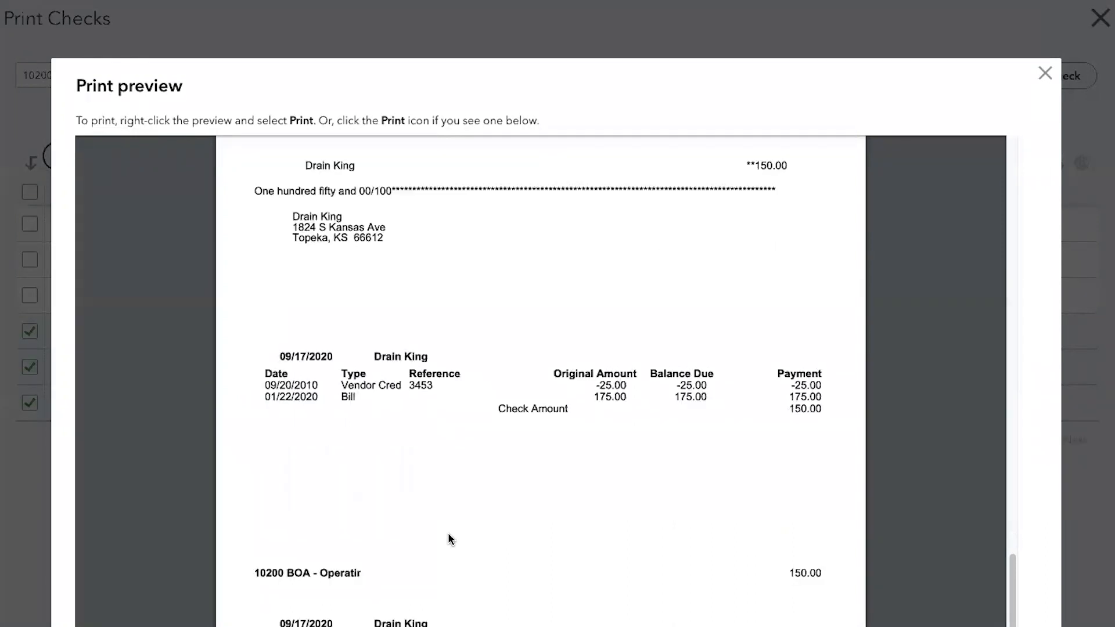
scroll(448, 539, "down", 2)
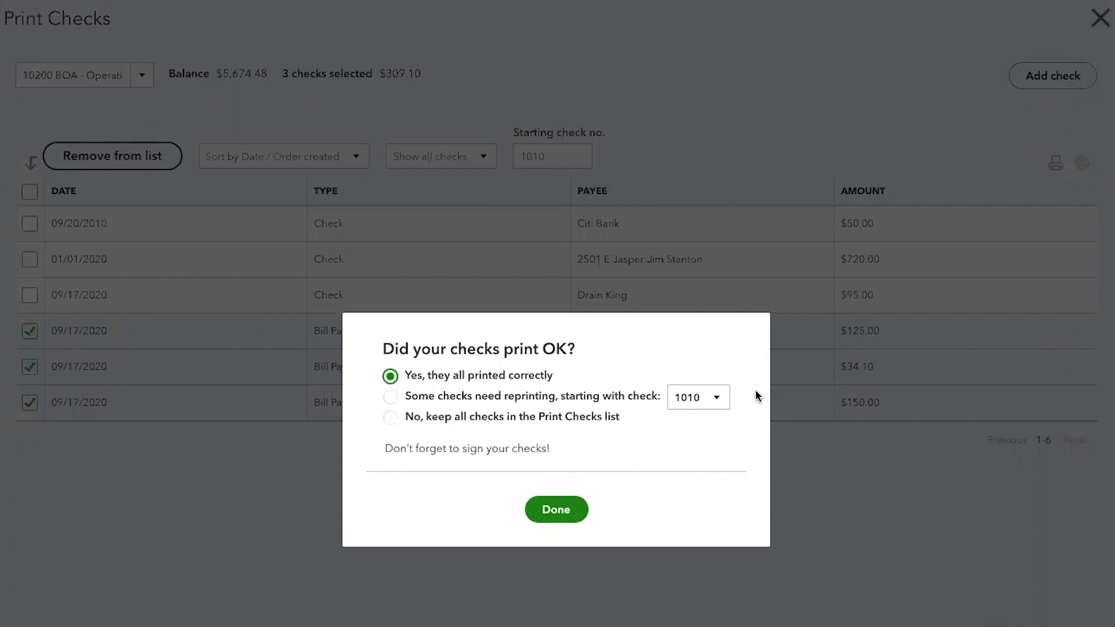
- Check the reprint starting number choices, keep 1010, and confirm that all the checks printed correctly
left_click(718, 401)
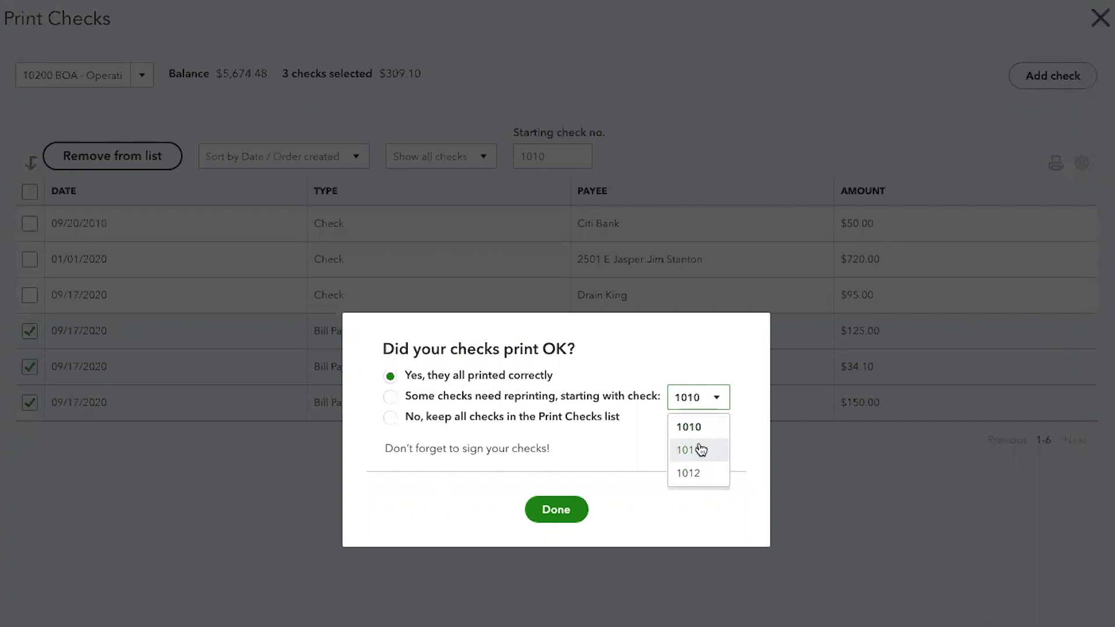
left_click(556, 510)
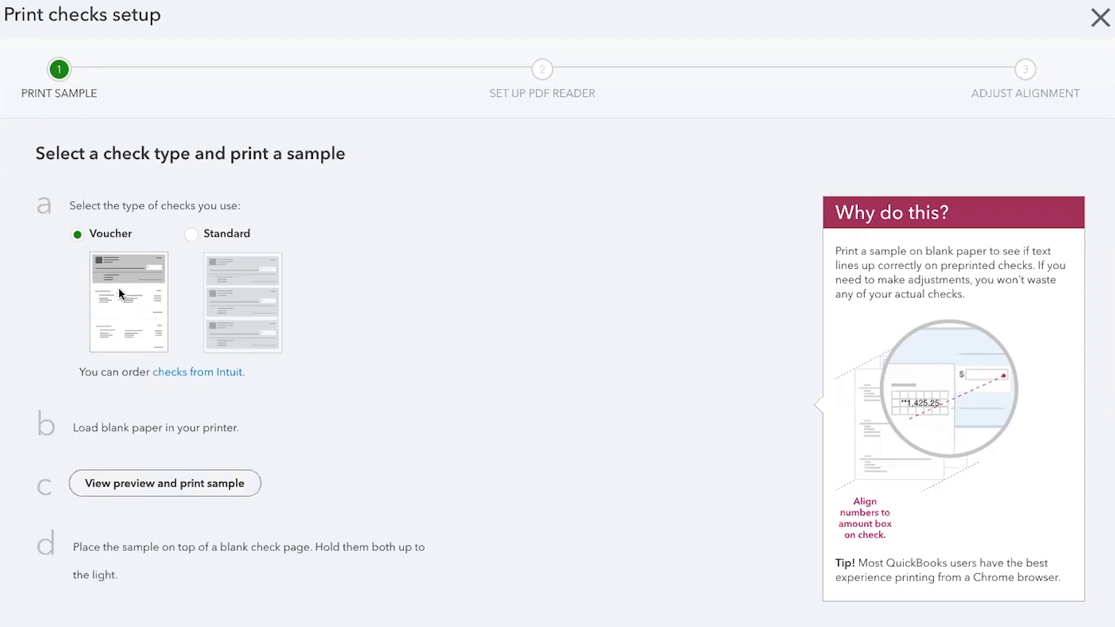
- Compare the Standard and Voucher check types in print setup, keep Voucher, and preview its alignment sample before leaving the setup
left_click(192, 235)
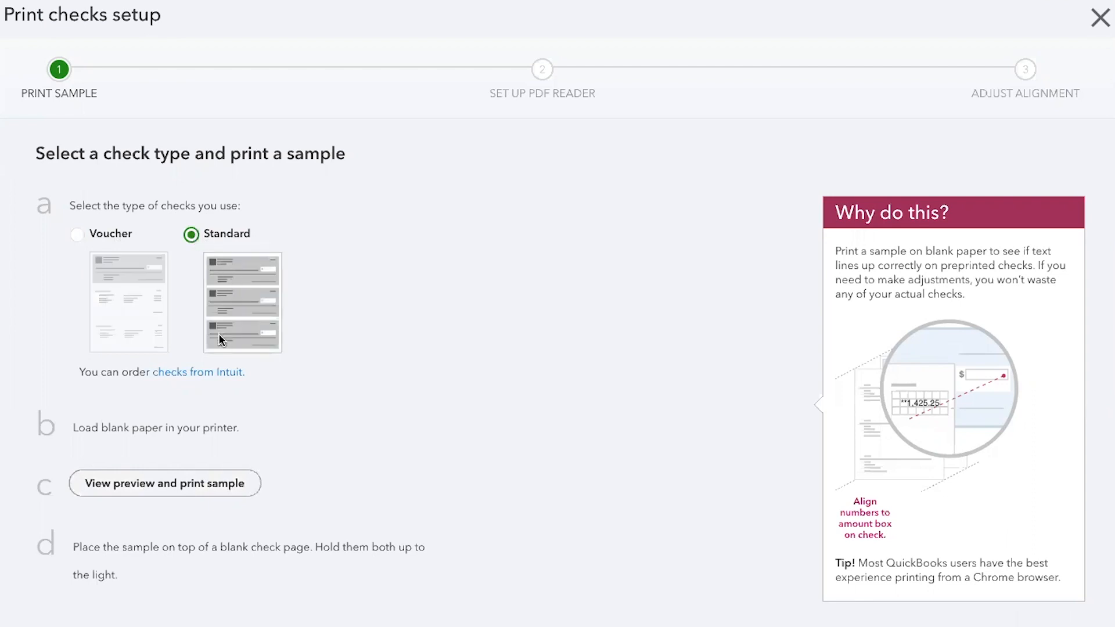
left_click(77, 233)
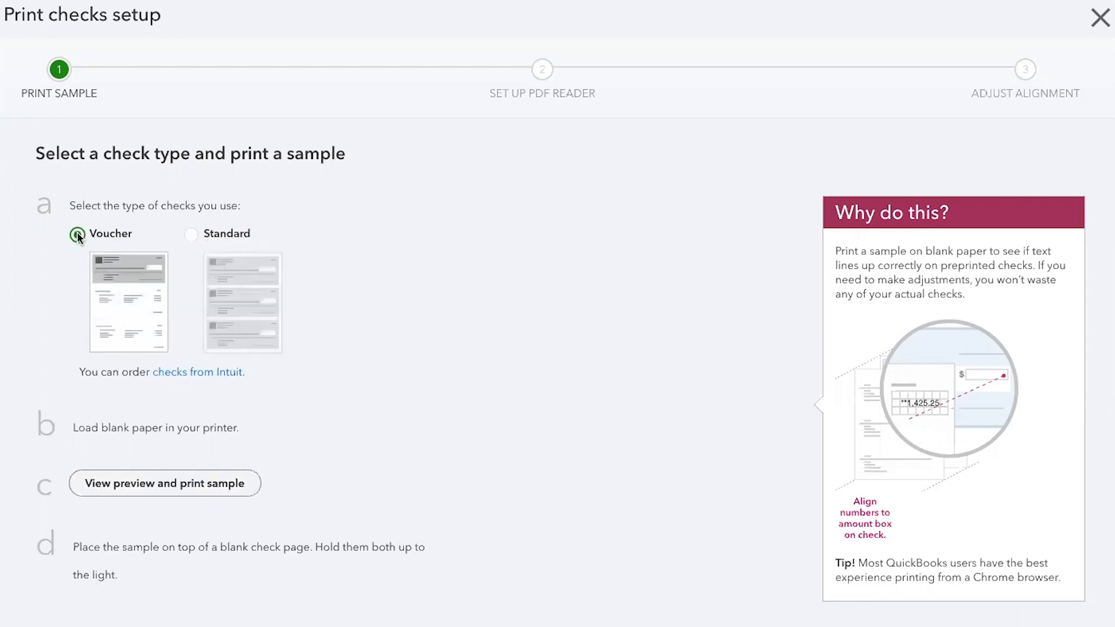
left_click(163, 481)
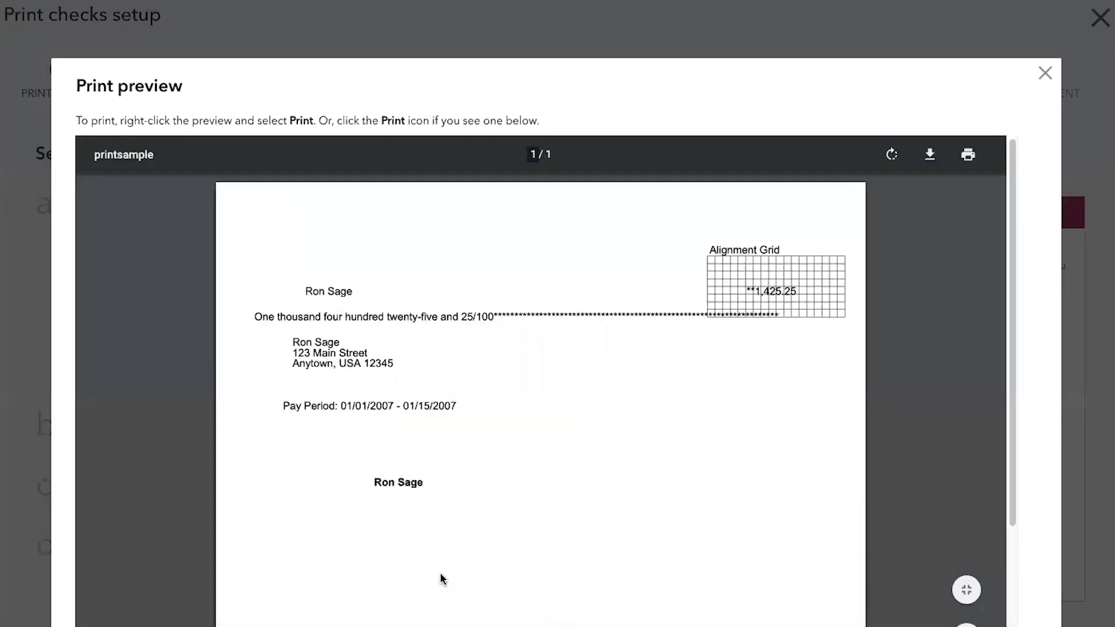
scroll(440, 574, "down", 5)
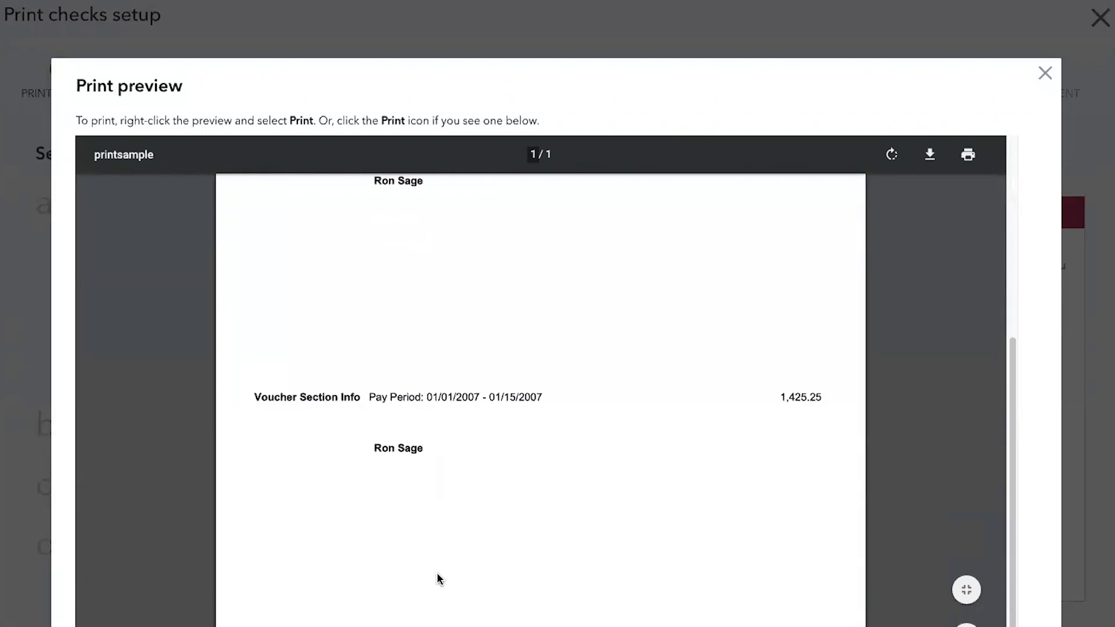
scroll(436, 575, "up", 5)
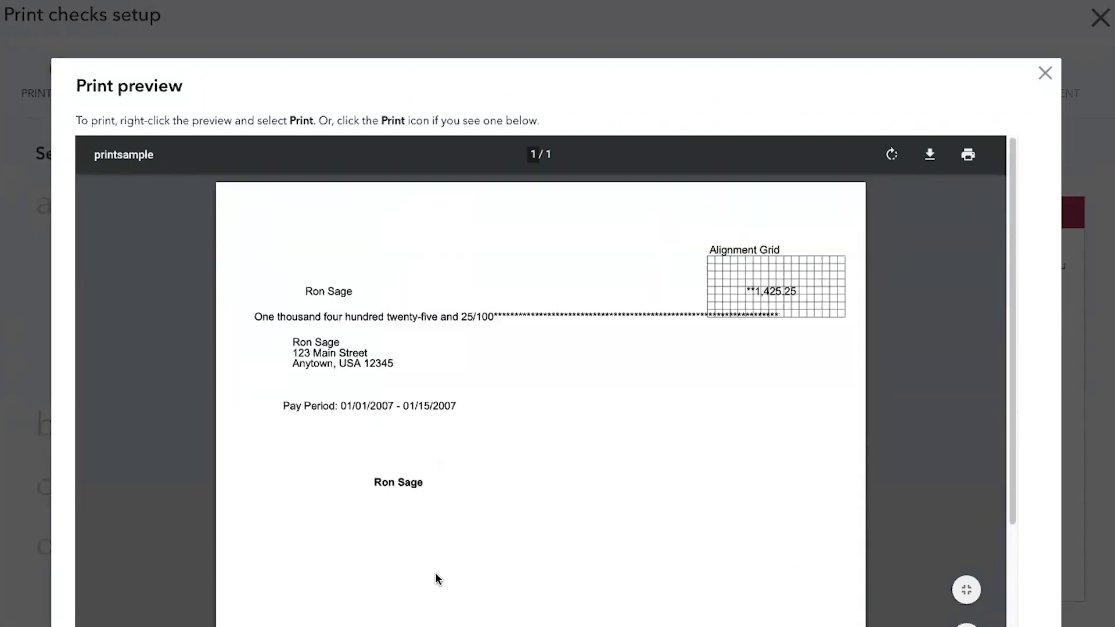
left_click(1045, 74)
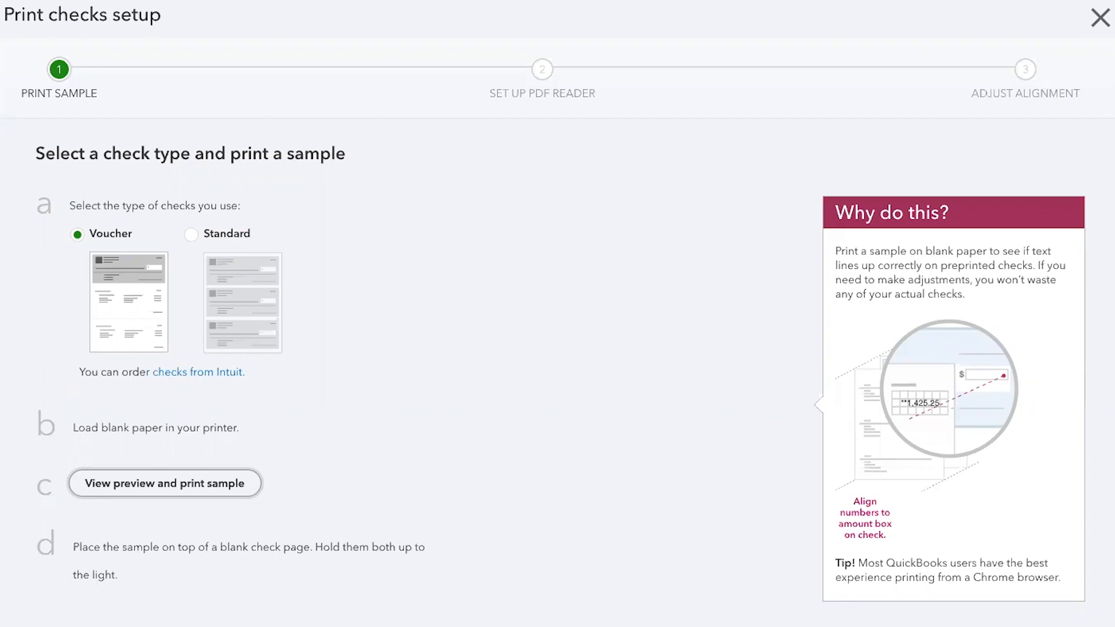
left_click(1040, 625)
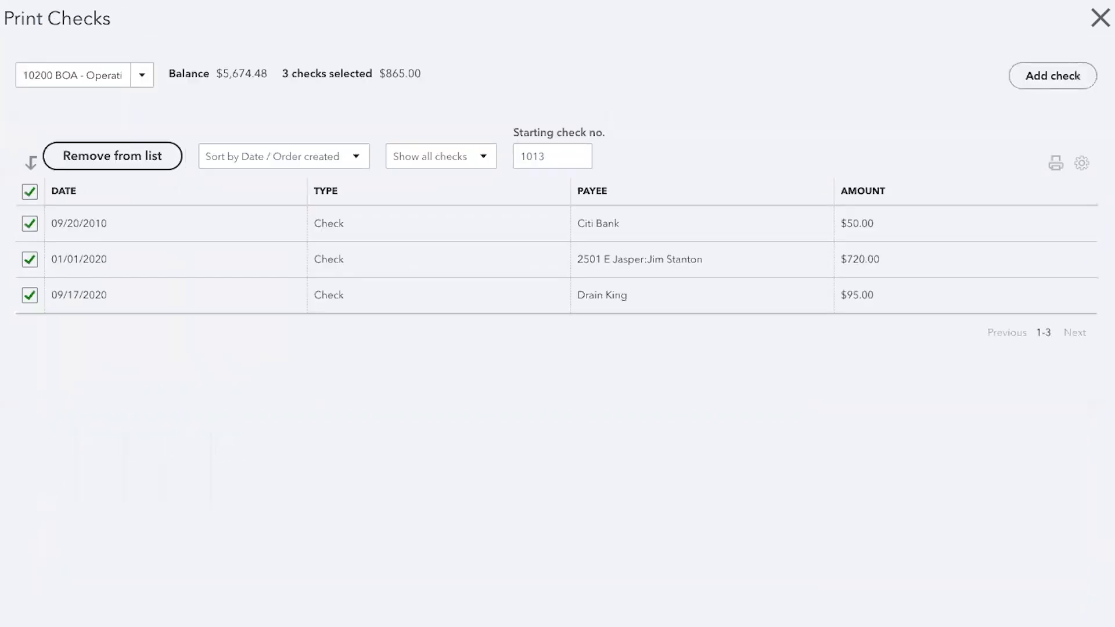